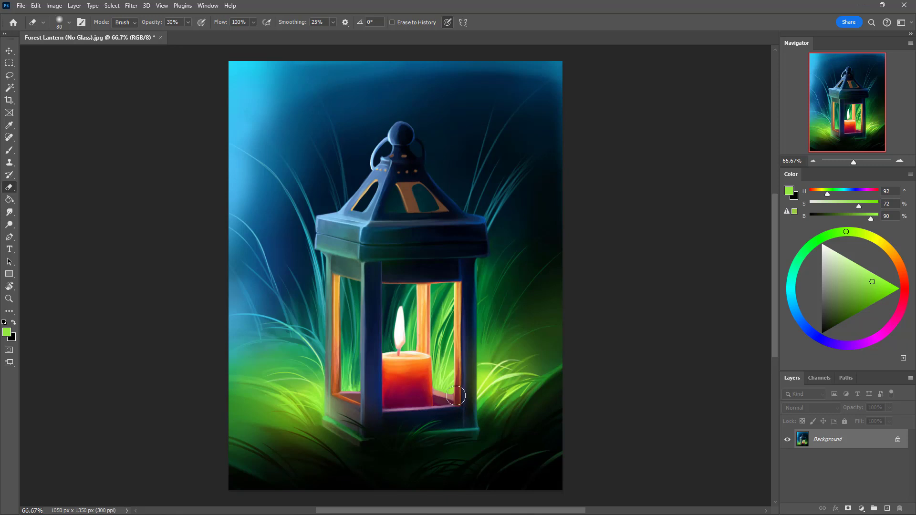
pyautogui.press('i')
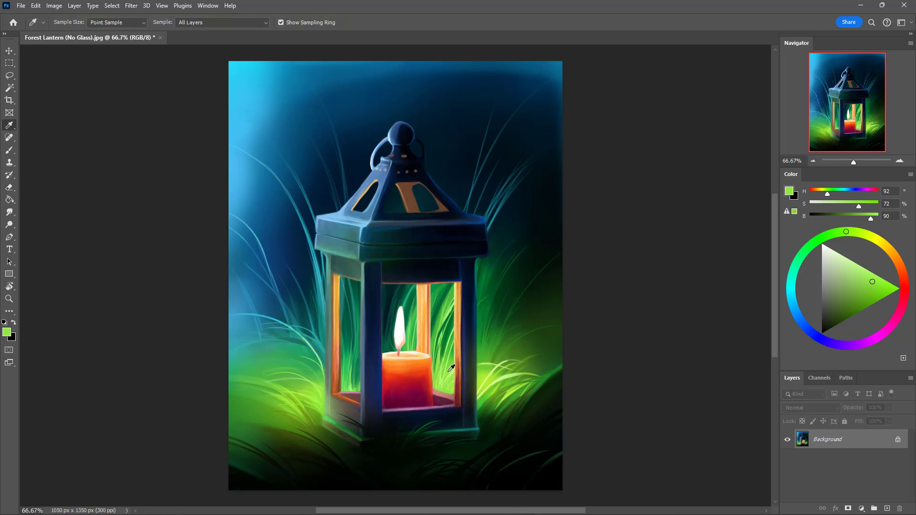
pyautogui.click(452, 367)
pyautogui.click(448, 370)
pyautogui.press('b')
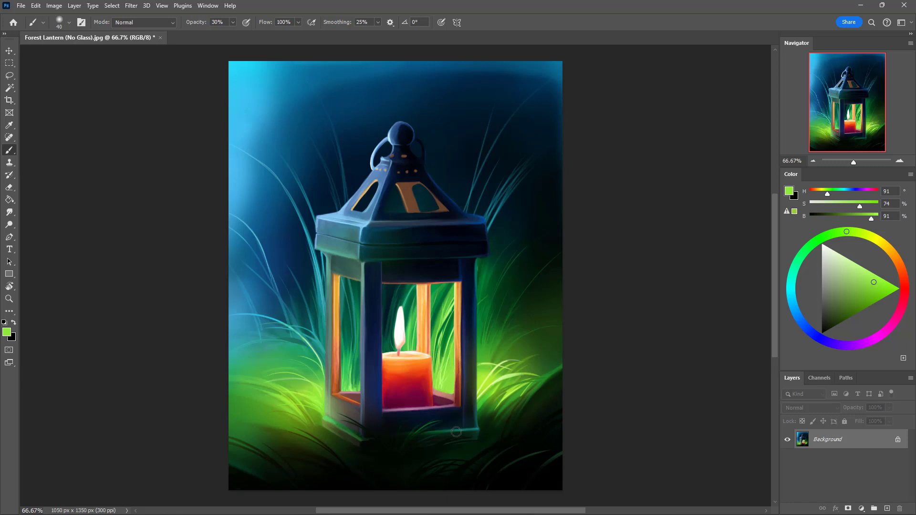
pyautogui.press('e')
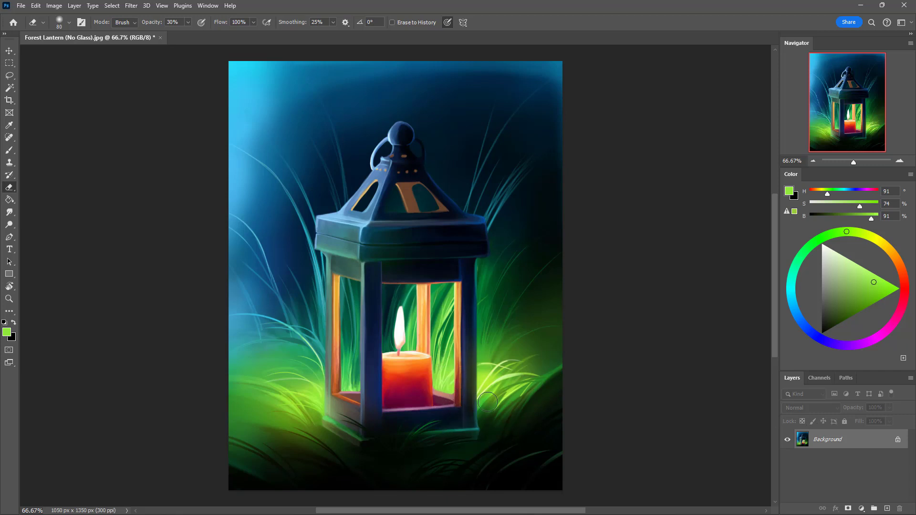
# Step: Add a new layer above the background and sample the bright green of the grass inside the lantern as the brush colour
pyautogui.click(887, 509)
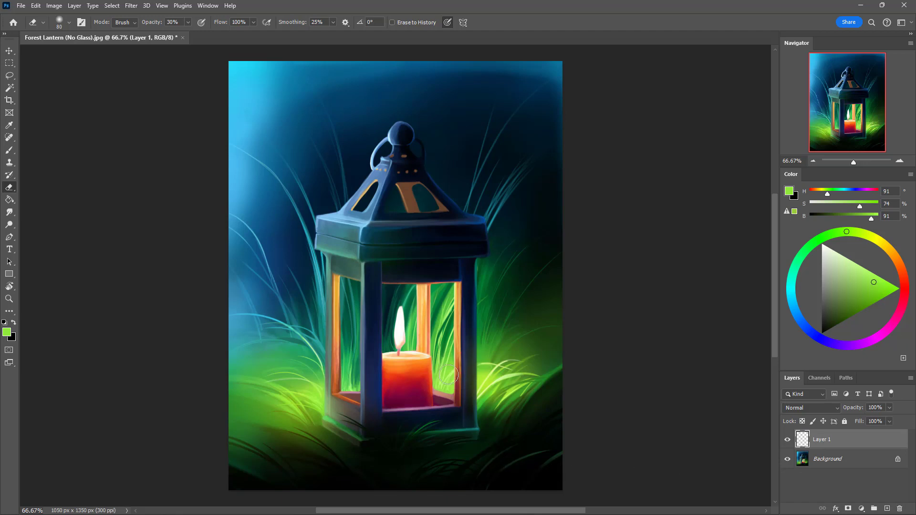
pyautogui.press('i')
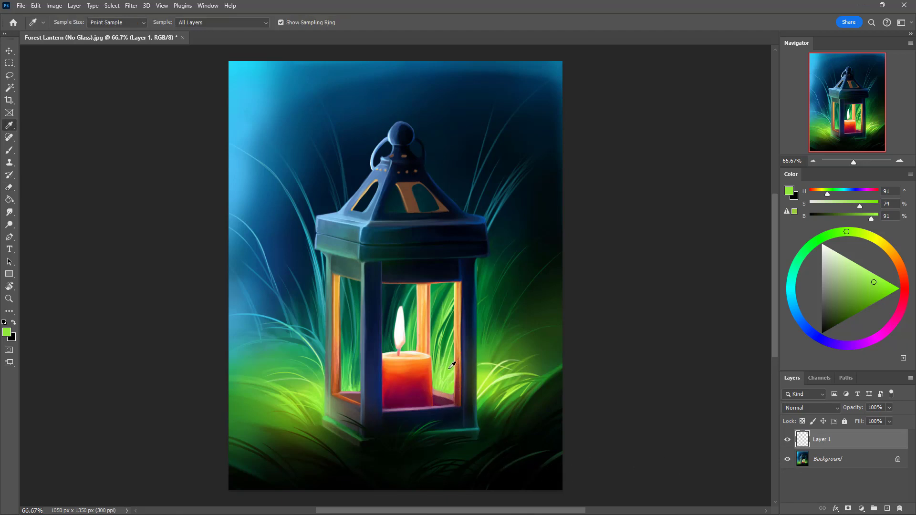
pyautogui.click(452, 365)
pyautogui.press('b')
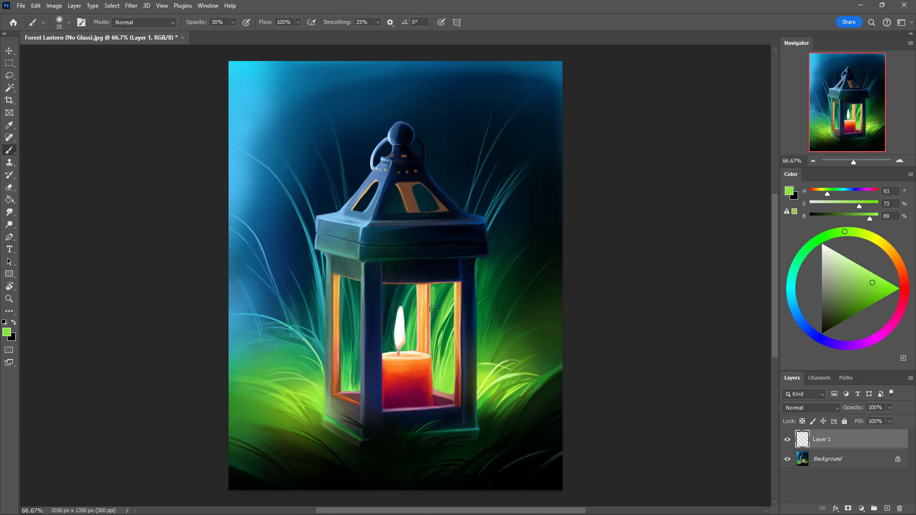
# Step: Paint bright green along the inner edges of the lantern's right and middle openings with a size 35 brush at 30% opacity
pyautogui.moveTo(432, 304); pyautogui.dragTo(432, 327)
pyautogui.moveTo(451, 349)
pyautogui.mouseDown()
pyautogui.moveTo(452, 318)
pyautogui.moveTo(453, 344)
pyautogui.mouseUp()
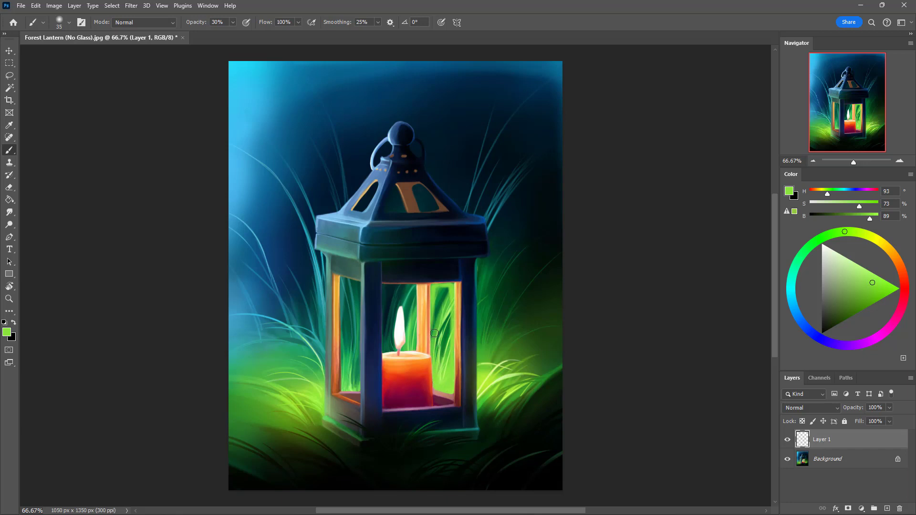
pyautogui.moveTo(433, 341); pyautogui.dragTo(434, 345)
pyautogui.moveTo(414, 341); pyautogui.dragTo(414, 287)
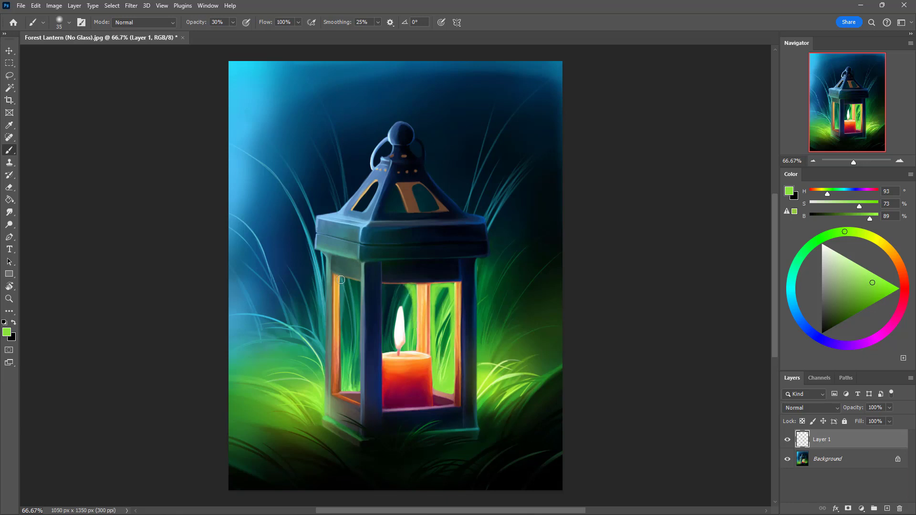
# Step: Paint the same bright green along the edges of the lantern's left opening and soften the strokes with the Eraser at 30% opacity
pyautogui.moveTo(340, 280); pyautogui.dragTo(344, 340)
pyautogui.moveTo(345, 387); pyautogui.dragTo(343, 345)
pyautogui.moveTo(343, 310)
pyautogui.mouseDown()
pyautogui.moveTo(344, 373)
pyautogui.moveTo(342, 279)
pyautogui.moveTo(346, 322)
pyautogui.mouseUp()
pyautogui.press('e')
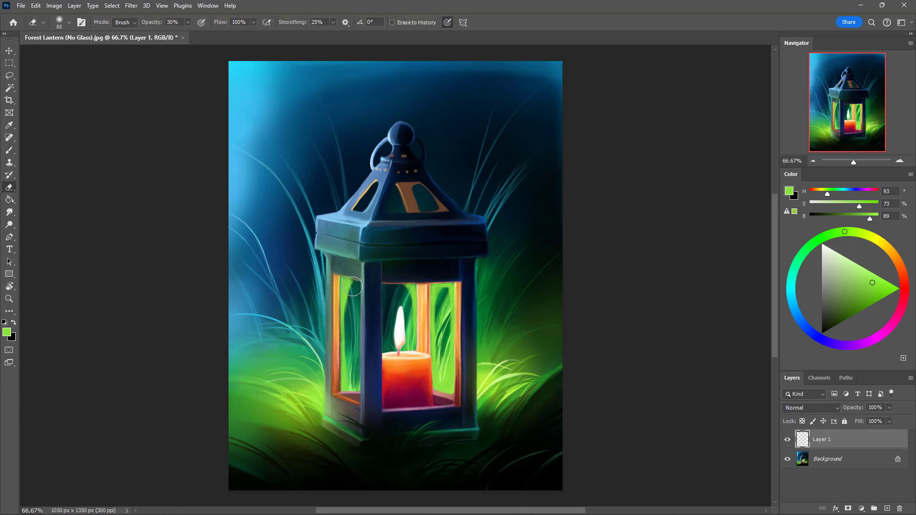
pyautogui.moveTo(354, 281)
pyautogui.mouseDown()
pyautogui.moveTo(352, 379)
pyautogui.moveTo(352, 291)
pyautogui.moveTo(343, 332)
pyautogui.mouseUp()
pyautogui.press('b')
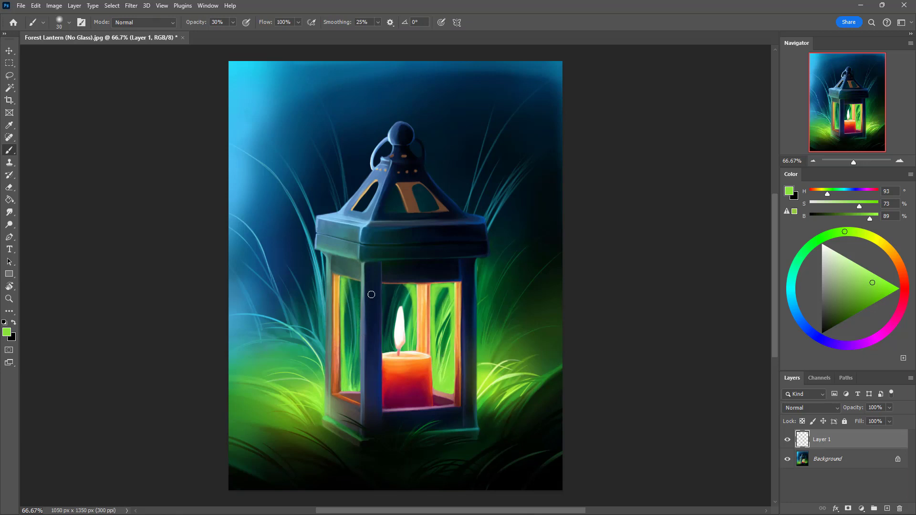
# Step: Sample the dark green (H 149, S 84, B 57) in the left opening and fill the centres of the left and middle openings with it
pyautogui.press('i')
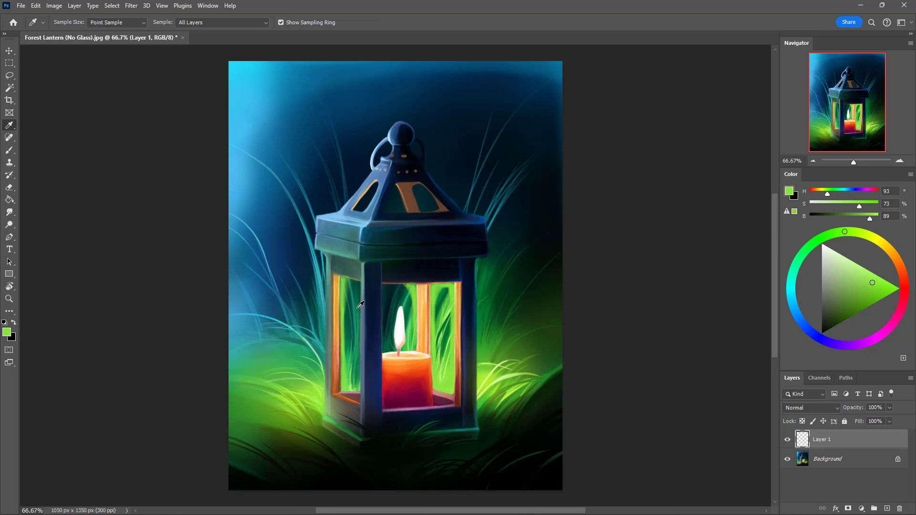
pyautogui.click(364, 306)
pyautogui.click(360, 318)
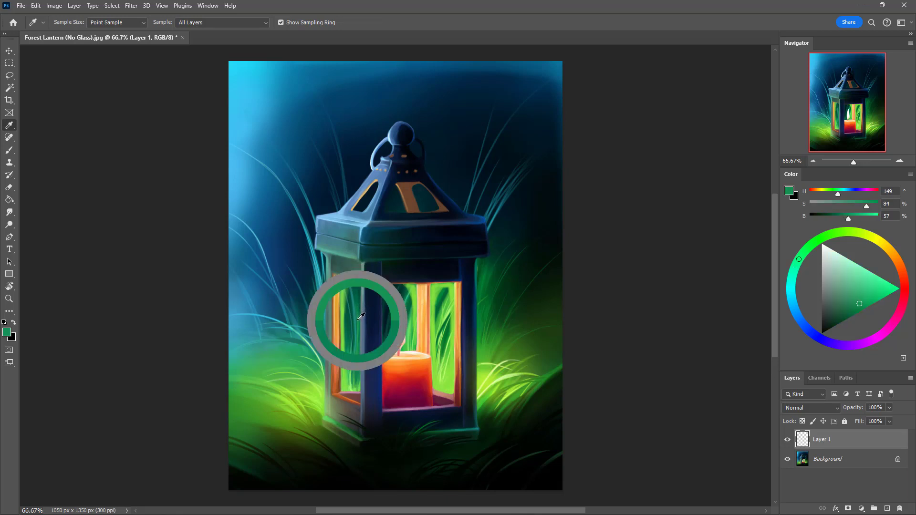
pyautogui.press('b')
pyautogui.moveTo(356, 294)
pyautogui.mouseDown()
pyautogui.moveTo(350, 351)
pyautogui.moveTo(349, 301)
pyautogui.moveTo(344, 321)
pyautogui.mouseUp()
pyautogui.moveTo(387, 295)
pyautogui.mouseDown()
pyautogui.moveTo(387, 344)
pyautogui.moveTo(409, 307)
pyautogui.moveTo(408, 318)
pyautogui.moveTo(401, 291)
pyautogui.moveTo(387, 287)
pyautogui.moveTo(389, 294)
pyautogui.moveTo(400, 287)
pyautogui.moveTo(396, 315)
pyautogui.mouseUp()
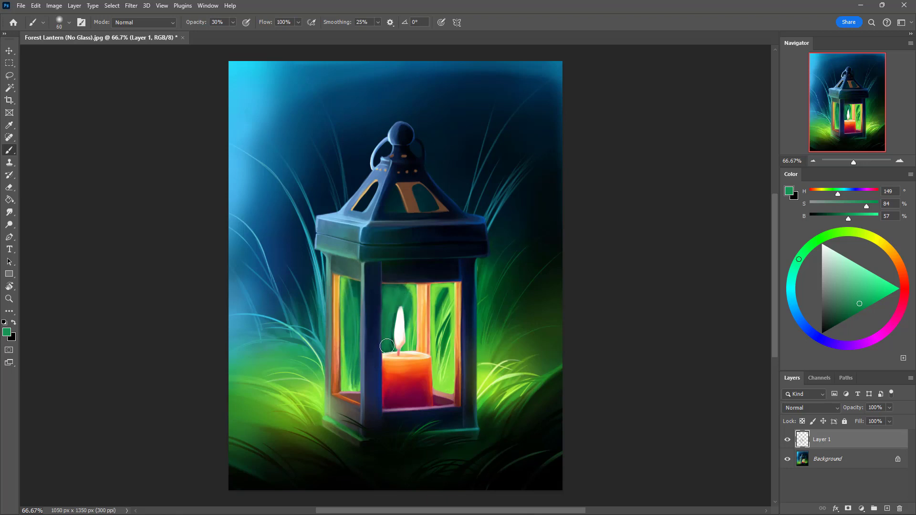
pyautogui.moveTo(356, 288); pyautogui.dragTo(354, 321)
pyautogui.moveTo(352, 285)
pyautogui.mouseDown()
pyautogui.moveTo(353, 369)
pyautogui.moveTo(352, 282)
pyautogui.moveTo(351, 350)
pyautogui.moveTo(390, 348)
pyautogui.moveTo(387, 301)
pyautogui.moveTo(386, 342)
pyautogui.moveTo(396, 302)
pyautogui.moveTo(393, 316)
pyautogui.moveTo(386, 287)
pyautogui.moveTo(403, 290)
pyautogui.moveTo(355, 383)
pyautogui.moveTo(355, 345)
pyautogui.mouseUp()
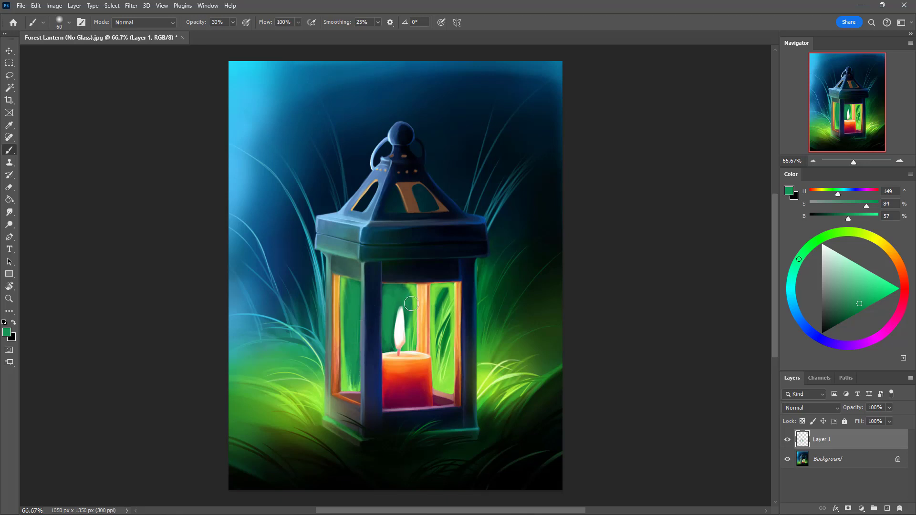
pyautogui.moveTo(411, 304)
pyautogui.mouseDown()
pyautogui.moveTo(436, 306)
pyautogui.moveTo(395, 325)
pyautogui.moveTo(388, 290)
pyautogui.moveTo(387, 343)
pyautogui.moveTo(404, 289)
pyautogui.moveTo(385, 289)
pyautogui.moveTo(385, 354)
pyautogui.moveTo(388, 338)
pyautogui.moveTo(393, 353)
pyautogui.moveTo(386, 331)
pyautogui.moveTo(410, 344)
pyautogui.moveTo(412, 296)
pyautogui.moveTo(402, 316)
pyautogui.moveTo(408, 312)
pyautogui.moveTo(387, 313)
pyautogui.moveTo(399, 286)
pyautogui.moveTo(408, 303)
pyautogui.mouseUp()
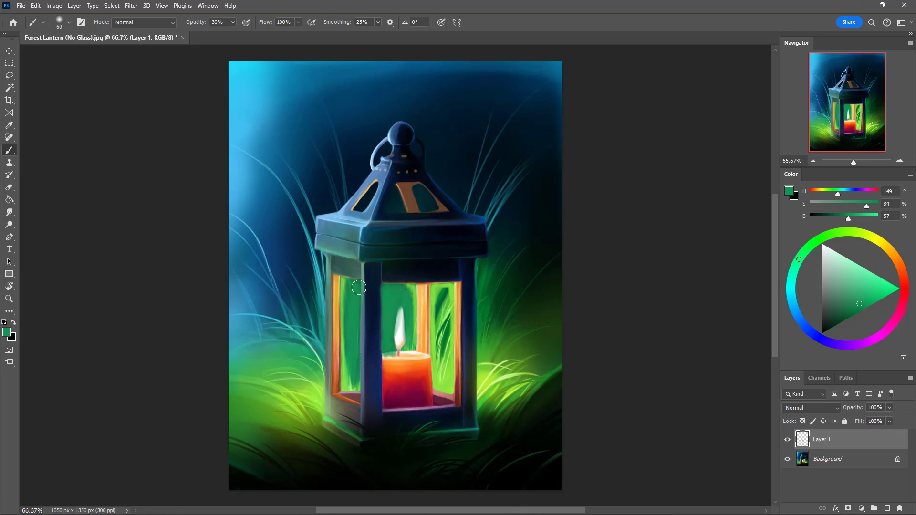
# Step: Sample light green (H 98, S 70, B 87) from the left opening and blend it over all three openings at 10% brush opacity
pyautogui.press('i')
pyautogui.click(348, 376)
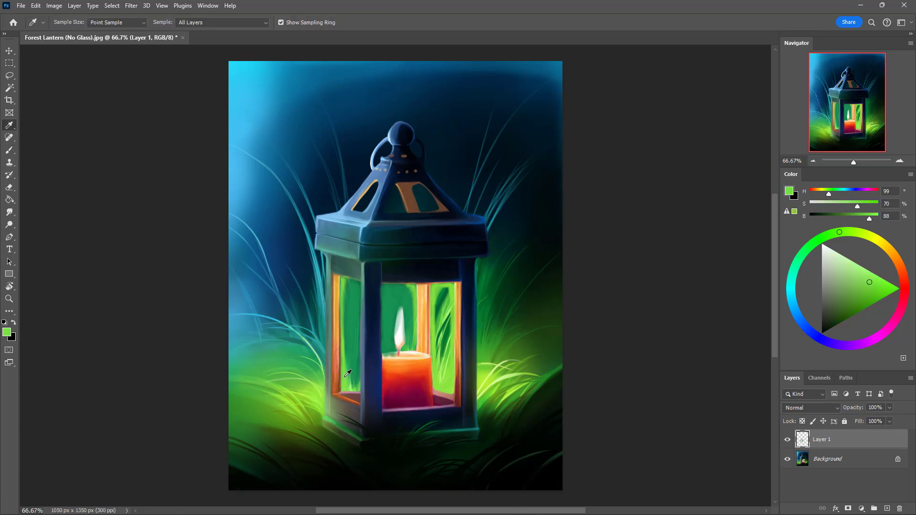
pyautogui.press('b')
pyautogui.moveTo(354, 361); pyautogui.dragTo(352, 382)
pyautogui.press('1')
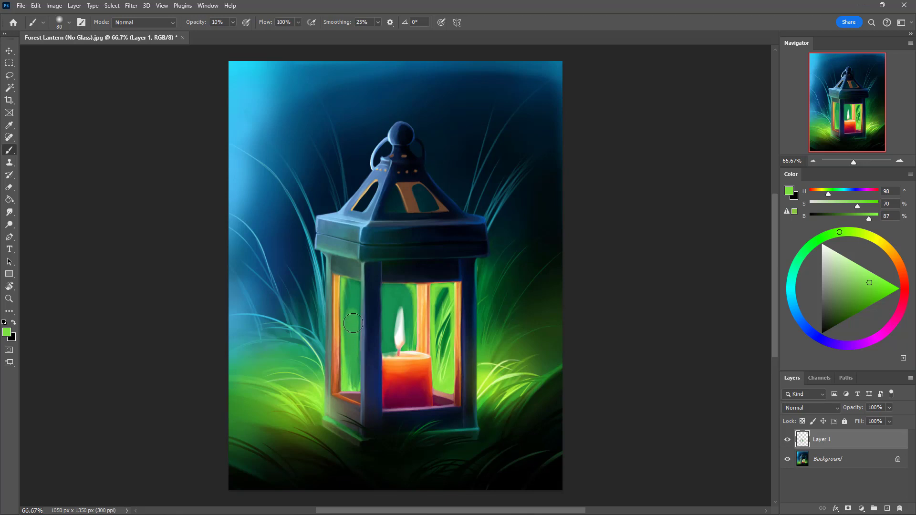
pyautogui.moveTo(349, 339)
pyautogui.mouseDown()
pyautogui.moveTo(352, 288)
pyautogui.moveTo(388, 309)
pyautogui.moveTo(389, 348)
pyautogui.moveTo(392, 304)
pyautogui.moveTo(393, 339)
pyautogui.moveTo(410, 311)
pyautogui.moveTo(410, 350)
pyautogui.moveTo(412, 301)
pyautogui.moveTo(399, 311)
pyautogui.moveTo(404, 292)
pyautogui.moveTo(394, 297)
pyautogui.moveTo(405, 289)
pyautogui.moveTo(397, 308)
pyautogui.moveTo(406, 288)
pyautogui.moveTo(440, 282)
pyautogui.moveTo(403, 286)
pyautogui.moveTo(411, 329)
pyautogui.moveTo(413, 289)
pyautogui.moveTo(389, 334)
pyautogui.moveTo(401, 299)
pyautogui.moveTo(414, 320)
pyautogui.mouseUp()
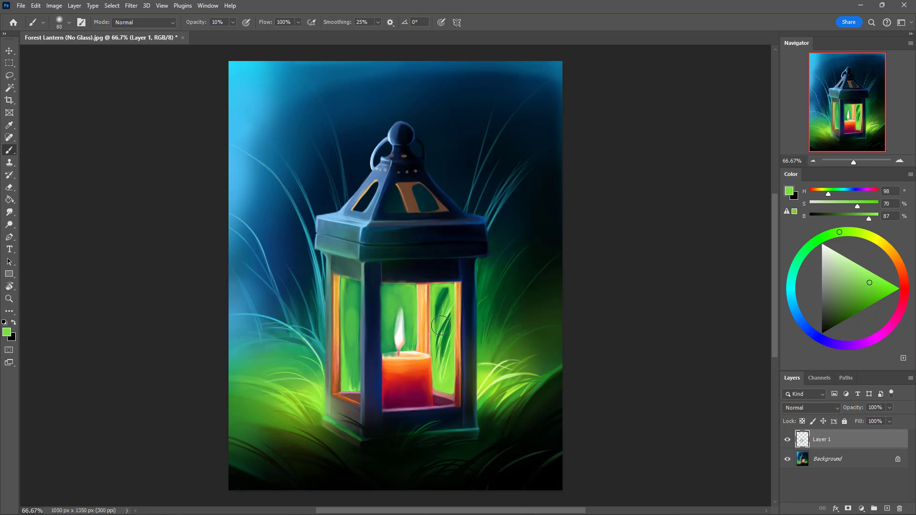
pyautogui.moveTo(385, 293)
pyautogui.mouseDown()
pyautogui.moveTo(404, 344)
pyautogui.moveTo(402, 289)
pyautogui.moveTo(386, 293)
pyautogui.moveTo(385, 280)
pyautogui.moveTo(399, 289)
pyautogui.moveTo(407, 329)
pyautogui.moveTo(389, 344)
pyautogui.moveTo(390, 336)
pyautogui.mouseUp()
pyautogui.moveTo(396, 305)
pyautogui.mouseDown()
pyautogui.moveTo(348, 284)
pyautogui.moveTo(355, 377)
pyautogui.moveTo(351, 345)
pyautogui.moveTo(353, 367)
pyautogui.moveTo(385, 343)
pyautogui.moveTo(388, 360)
pyautogui.moveTo(353, 361)
pyautogui.moveTo(377, 308)
pyautogui.moveTo(444, 367)
pyautogui.moveTo(447, 292)
pyautogui.moveTo(438, 358)
pyautogui.moveTo(443, 299)
pyautogui.mouseUp()
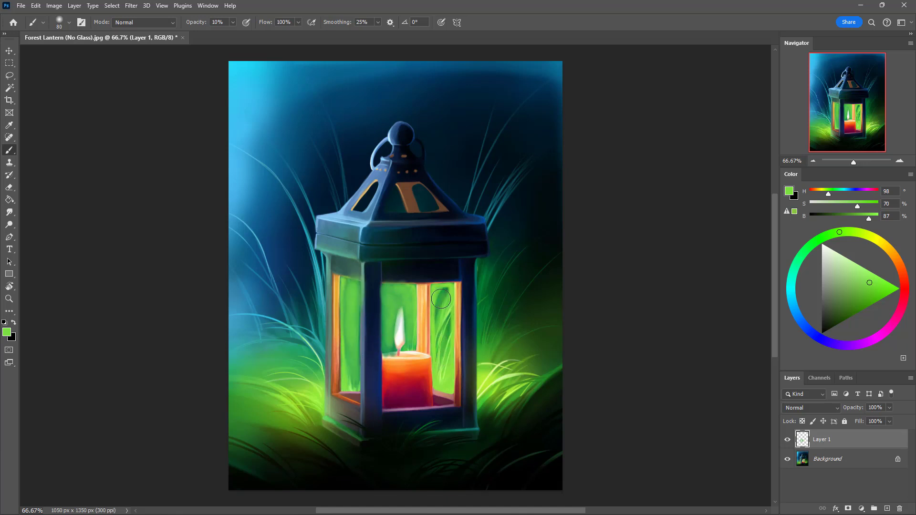
pyautogui.moveTo(441, 298)
pyautogui.mouseDown()
pyautogui.moveTo(444, 380)
pyautogui.moveTo(448, 293)
pyautogui.moveTo(446, 369)
pyautogui.mouseUp()
# Step: Paint sampled mid green (H 114, S 68, B 71) down the right opening's centre, and erase excess paint over the candle flame and openings
pyautogui.keyDown('alt'); pyautogui.click(445, 337); pyautogui.keyUp('alt')
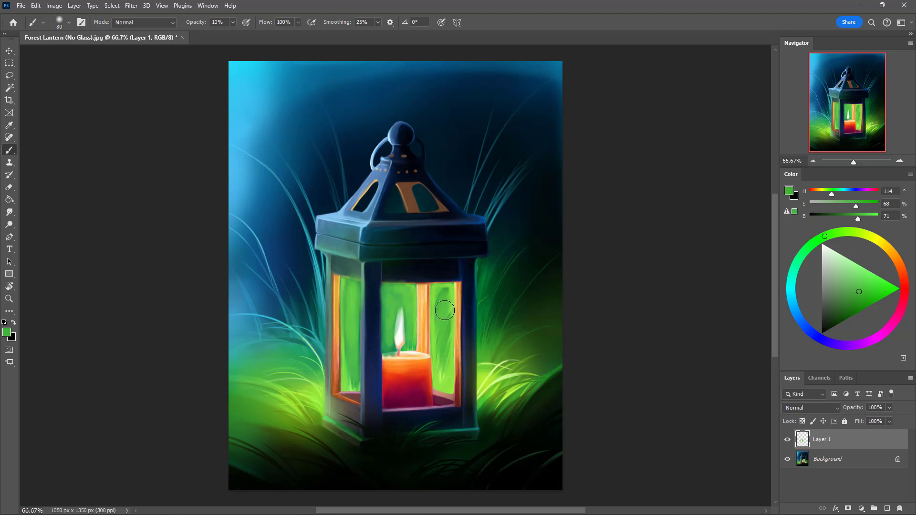
pyautogui.moveTo(441, 335); pyautogui.dragTo(442, 377)
pyautogui.moveTo(440, 318); pyautogui.dragTo(442, 372)
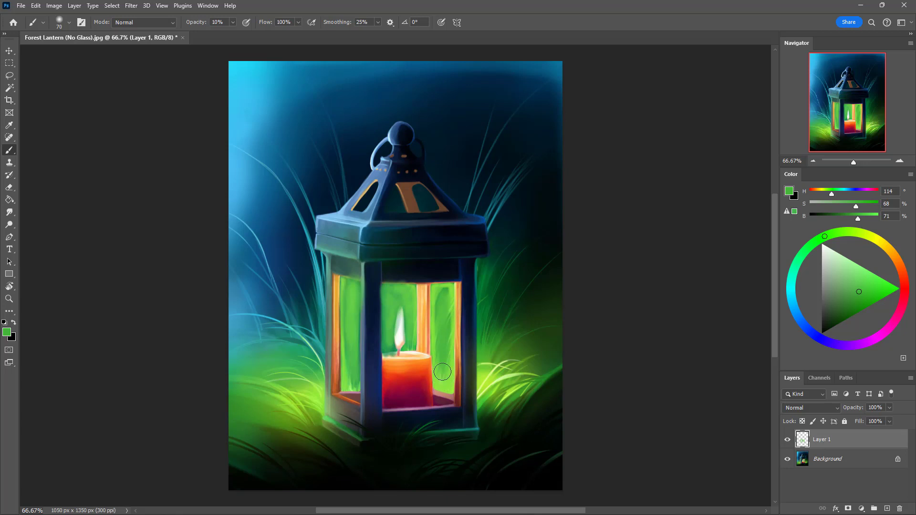
pyautogui.press('[')
pyautogui.press('[')
pyautogui.moveTo(447, 304); pyautogui.dragTo(445, 364)
pyautogui.press('e')
pyautogui.moveTo(403, 315)
pyautogui.mouseDown()
pyautogui.moveTo(393, 346)
pyautogui.moveTo(385, 305)
pyautogui.moveTo(385, 364)
pyautogui.moveTo(361, 297)
pyautogui.moveTo(362, 368)
pyautogui.moveTo(361, 304)
pyautogui.moveTo(361, 351)
pyautogui.moveTo(373, 342)
pyautogui.moveTo(413, 356)
pyautogui.moveTo(445, 316)
pyautogui.moveTo(444, 300)
pyautogui.moveTo(442, 361)
pyautogui.moveTo(463, 320)
pyautogui.moveTo(443, 379)
pyautogui.moveTo(473, 315)
pyautogui.moveTo(452, 343)
pyautogui.moveTo(445, 314)
pyautogui.moveTo(448, 380)
pyautogui.moveTo(456, 301)
pyautogui.moveTo(453, 336)
pyautogui.moveTo(444, 300)
pyautogui.moveTo(438, 409)
pyautogui.moveTo(440, 316)
pyautogui.moveTo(439, 391)
pyautogui.moveTo(440, 343)
pyautogui.moveTo(404, 297)
pyautogui.moveTo(361, 339)
pyautogui.moveTo(362, 386)
pyautogui.moveTo(361, 311)
pyautogui.moveTo(364, 391)
pyautogui.moveTo(372, 339)
pyautogui.moveTo(418, 332)
pyautogui.moveTo(441, 305)
pyautogui.mouseUp()
# Step: Sample the light green (H 99, S 72, B 85) at the upper corner of the middle opening and set the brush size to 40
pyautogui.press('i')
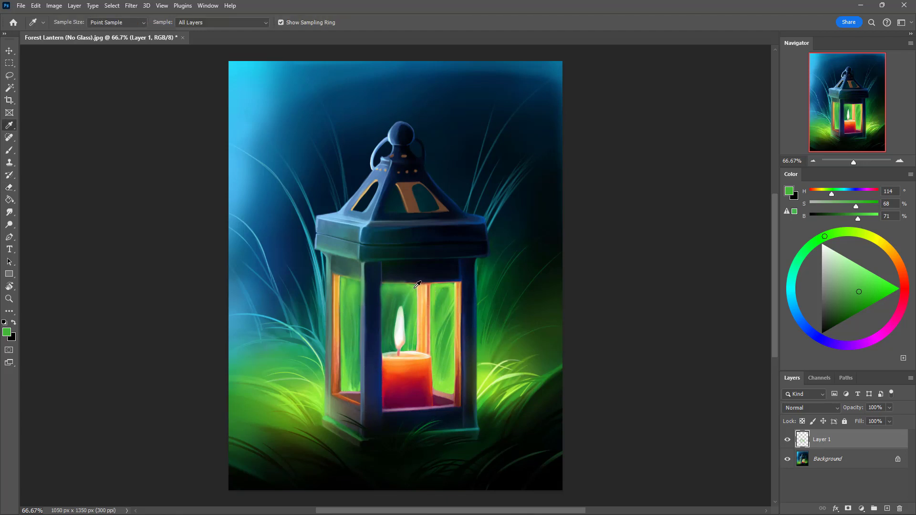
pyautogui.click(414, 287)
pyautogui.press('b')
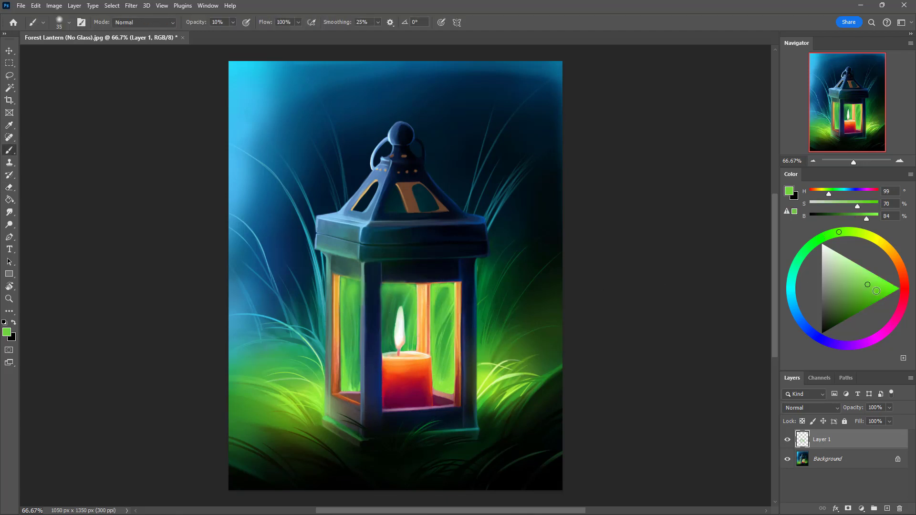
pyautogui.moveTo(877, 291); pyautogui.dragTo(902, 291)
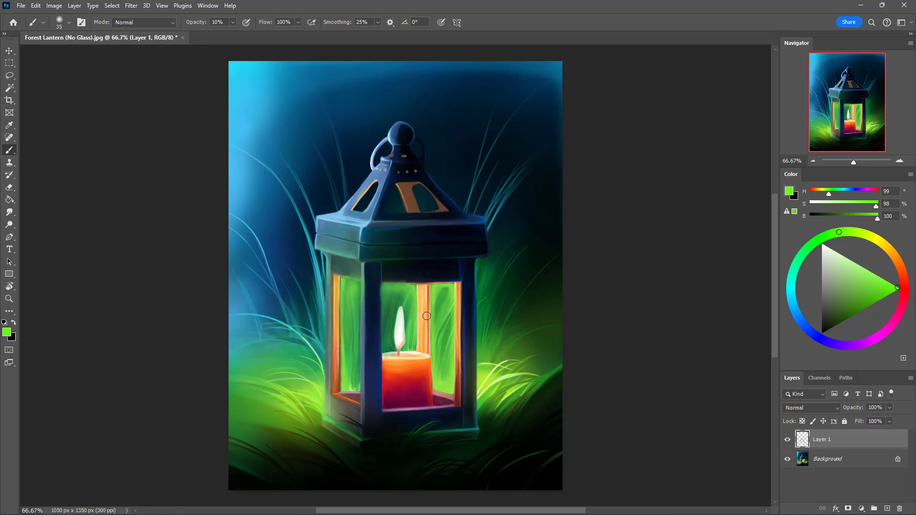
pyautogui.press(']')
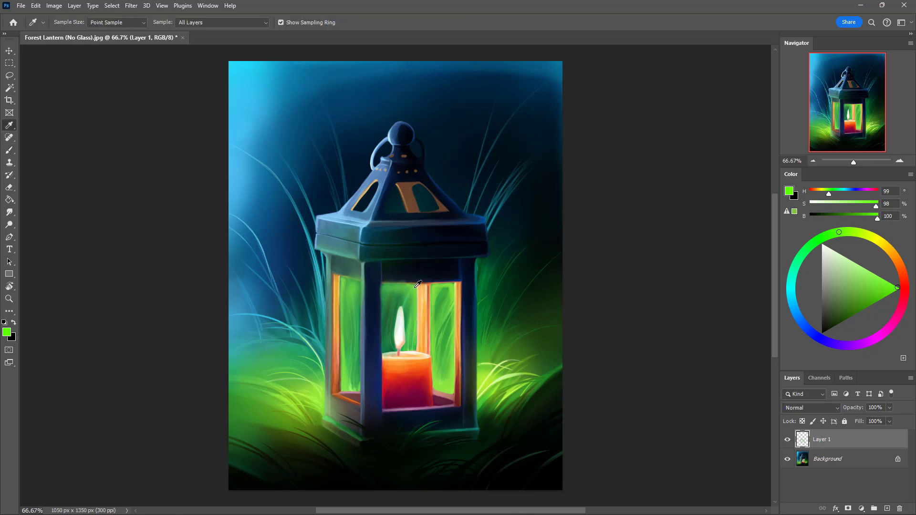
pyautogui.keyDown('alt'); pyautogui.click(414, 289); pyautogui.keyUp('alt')
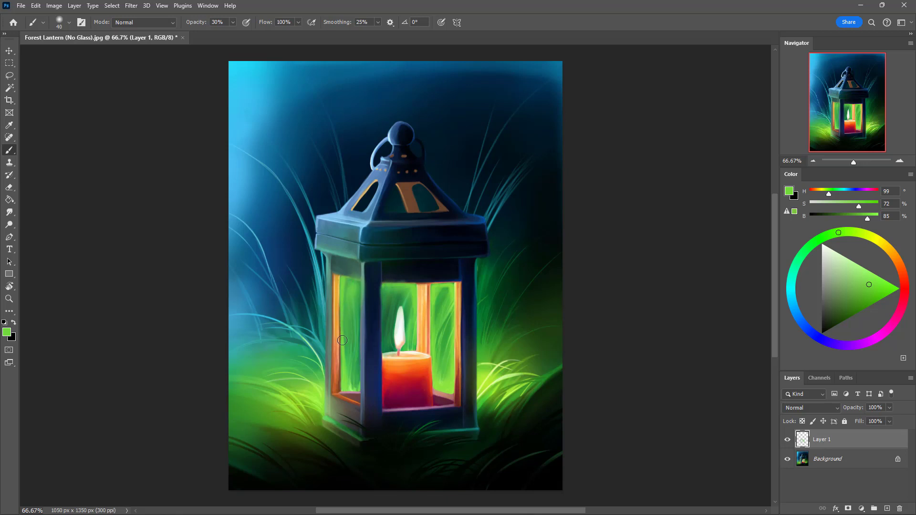
# Step: Shift the sampled green to yellow-green (H 76, S 68, B 100) and paint highlights along the opening edges with a size 40 brush
pyautogui.press('i')
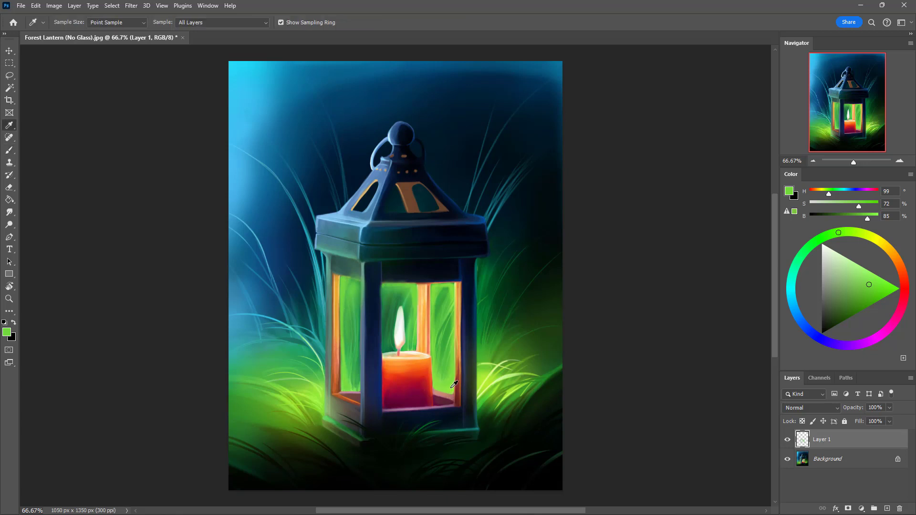
pyautogui.click(454, 383)
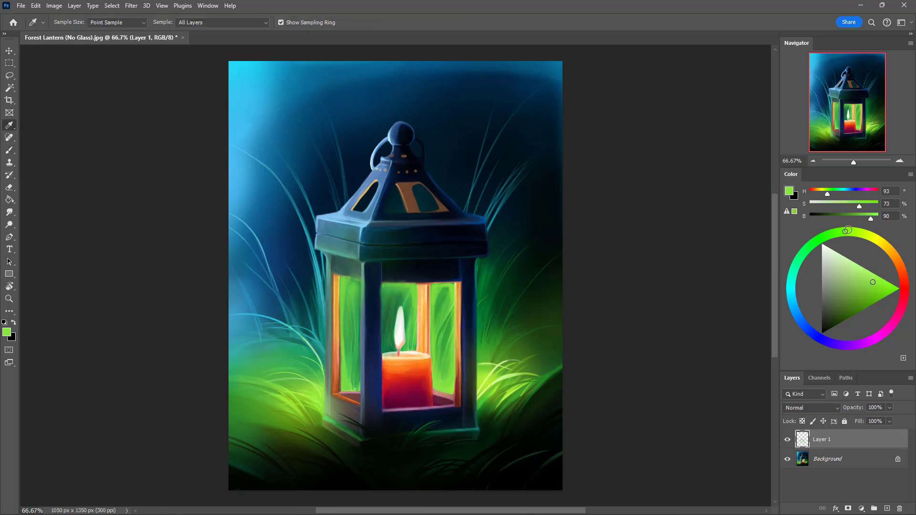
pyautogui.moveTo(845, 231); pyautogui.dragTo(860, 233)
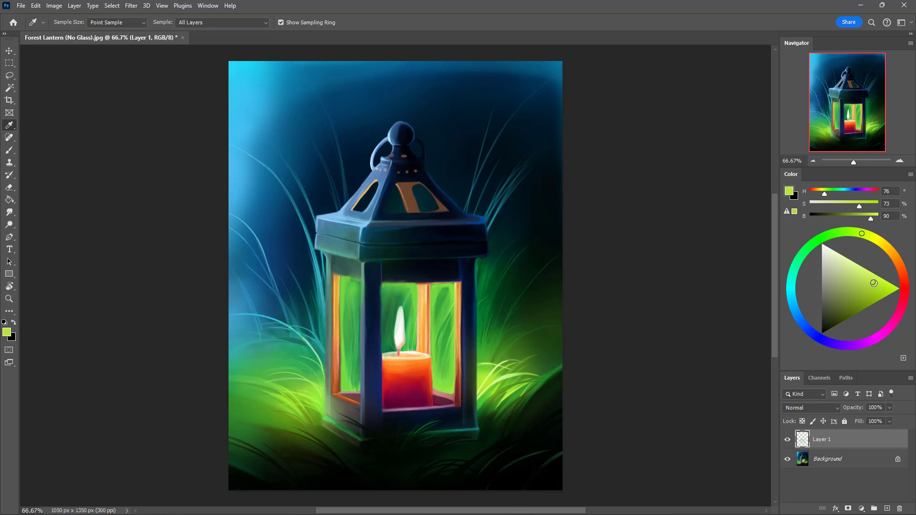
pyautogui.moveTo(874, 282); pyautogui.dragTo(874, 273)
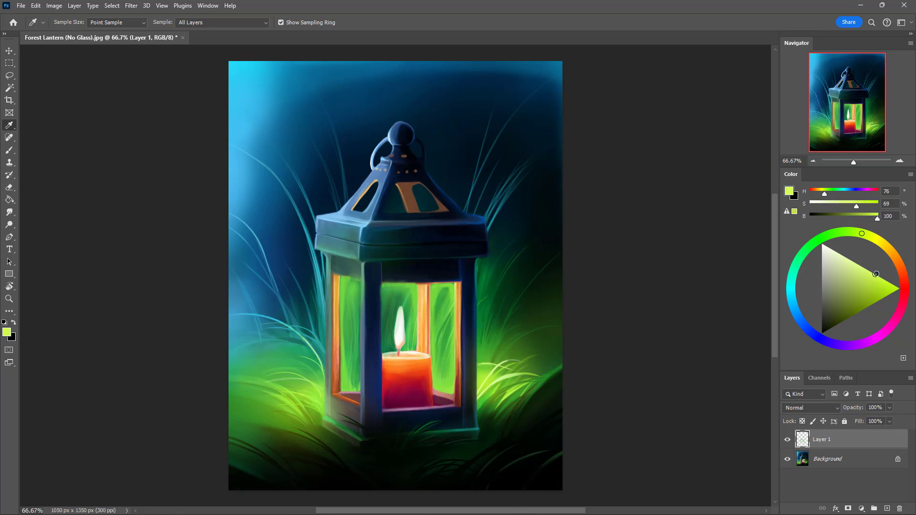
pyautogui.press('b')
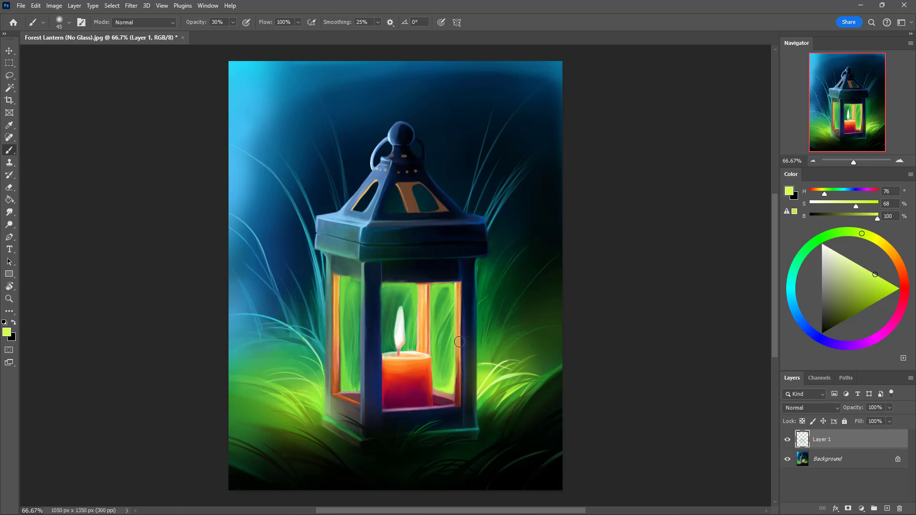
pyautogui.press('[')
pyautogui.moveTo(433, 288)
pyautogui.mouseDown()
pyautogui.moveTo(433, 308)
pyautogui.moveTo(432, 287)
pyautogui.mouseUp()
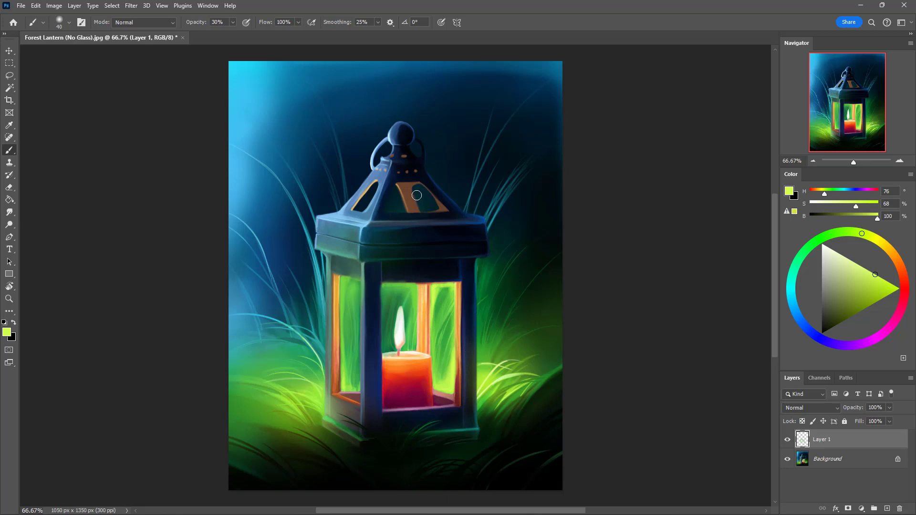
# Step: Sample mid green (H 114, S 66, B 73) from the right opening and paint the lantern roof's front cut-outs with a size 45 brush
pyautogui.keyDown('alt'); pyautogui.click(448, 302); pyautogui.keyUp('alt')
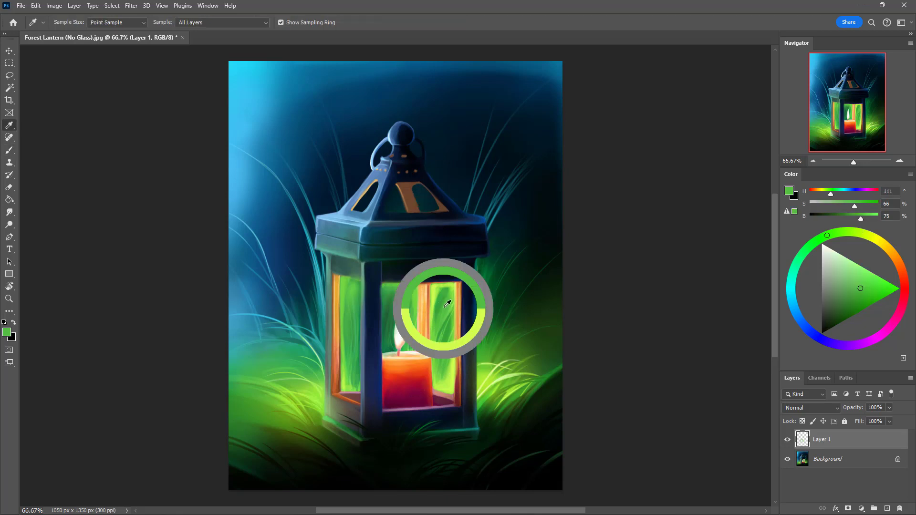
pyautogui.press(']')
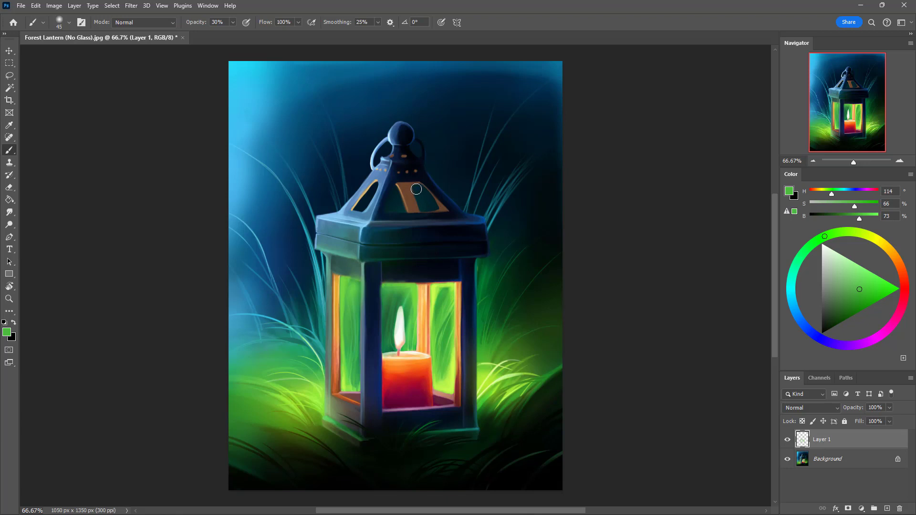
pyautogui.moveTo(417, 190)
pyautogui.mouseDown()
pyautogui.moveTo(422, 207)
pyautogui.moveTo(418, 189)
pyautogui.moveTo(429, 204)
pyautogui.moveTo(420, 199)
pyautogui.moveTo(432, 196)
pyautogui.moveTo(424, 208)
pyautogui.moveTo(391, 204)
pyautogui.mouseUp()
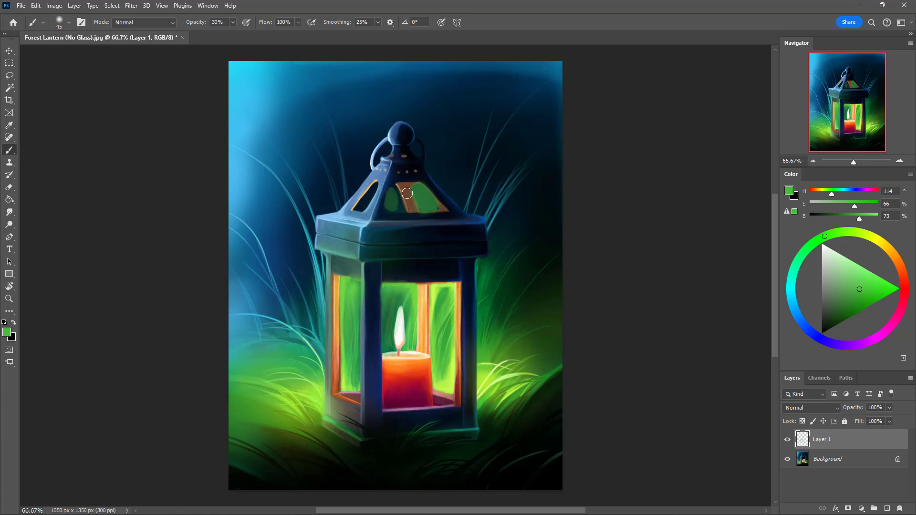
# Step: Fill the roof's side cut-out with mid green and shade the front cut-outs with a sampled darker green (H 131, S 65, B 44)
pyautogui.moveTo(397, 189)
pyautogui.mouseDown()
pyautogui.moveTo(402, 209)
pyautogui.moveTo(394, 190)
pyautogui.mouseUp()
pyautogui.moveTo(395, 188)
pyautogui.mouseDown()
pyautogui.moveTo(376, 188)
pyautogui.moveTo(357, 210)
pyautogui.moveTo(385, 180)
pyautogui.moveTo(357, 213)
pyautogui.moveTo(414, 196)
pyautogui.moveTo(360, 207)
pyautogui.mouseUp()
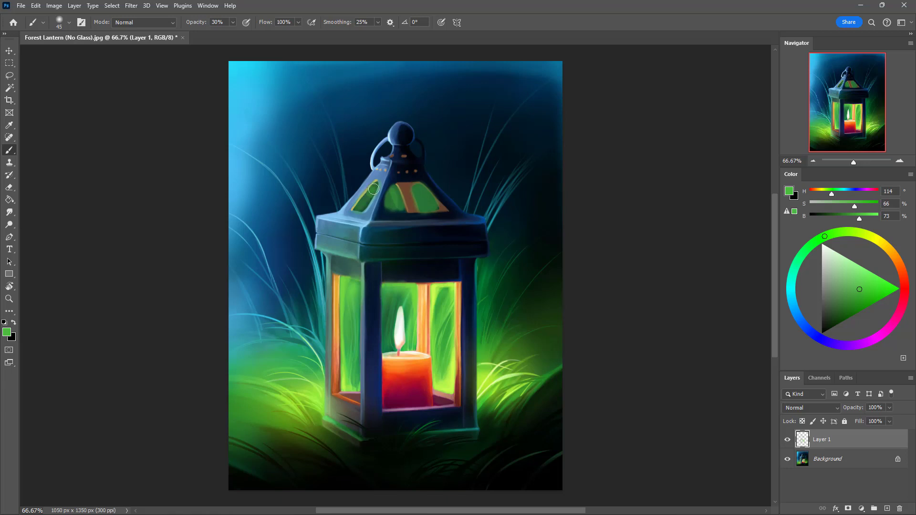
pyautogui.keyDown('alt'); pyautogui.click(424, 200); pyautogui.keyUp('alt')
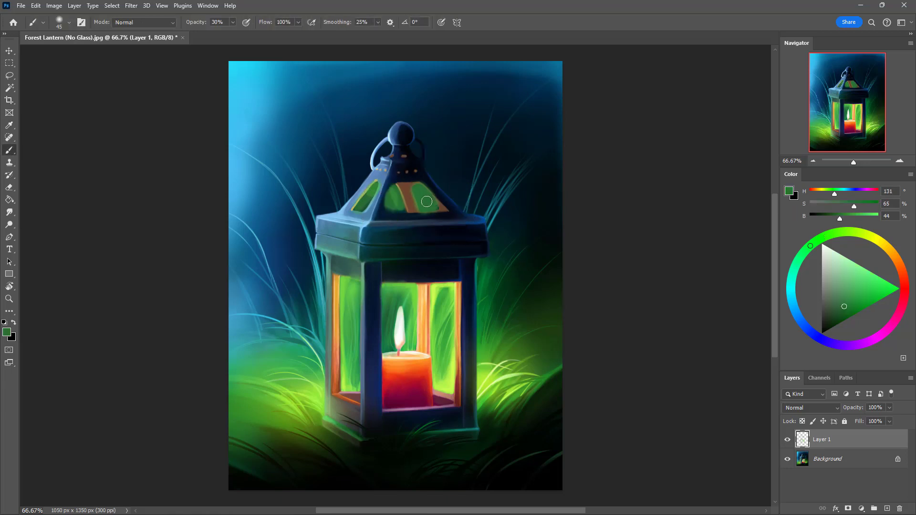
pyautogui.moveTo(421, 208)
pyautogui.mouseDown()
pyautogui.moveTo(387, 199)
pyautogui.moveTo(394, 196)
pyautogui.mouseUp()
# Step: Erase excess green around the roof cut-outs, reducing the eraser to size 40 and raising its opacity to 100%
pyautogui.press('e')
pyautogui.moveTo(405, 209)
pyautogui.mouseDown()
pyautogui.moveTo(458, 199)
pyautogui.moveTo(400, 216)
pyautogui.moveTo(427, 221)
pyautogui.moveTo(423, 259)
pyautogui.mouseUp()
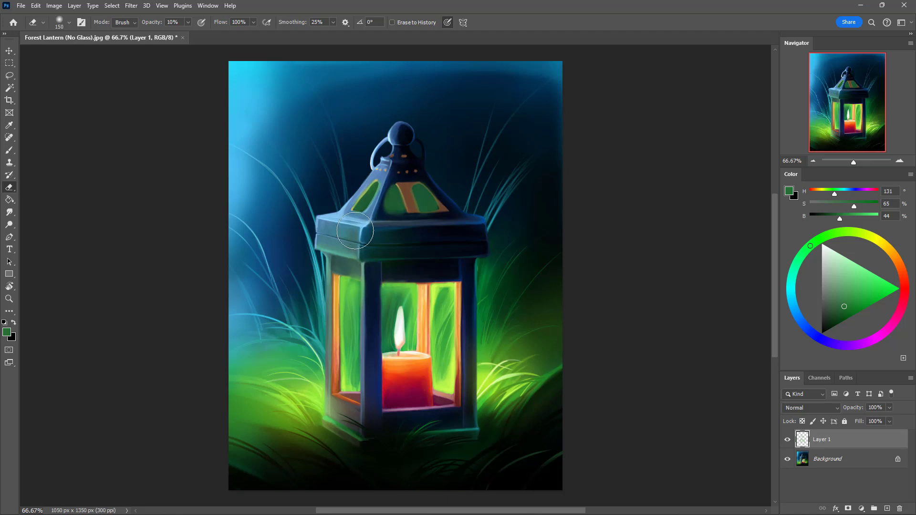
pyautogui.press('[')
pyautogui.press('[')
pyautogui.press('[')
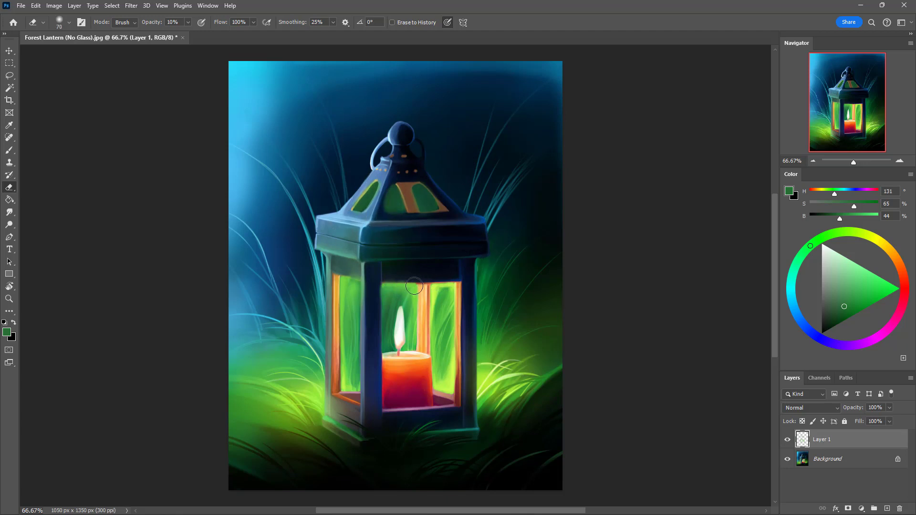
pyautogui.press('[')
pyautogui.press('[')
pyautogui.press('[')
pyautogui.press('[')
pyautogui.press('0')
pyautogui.press('[')
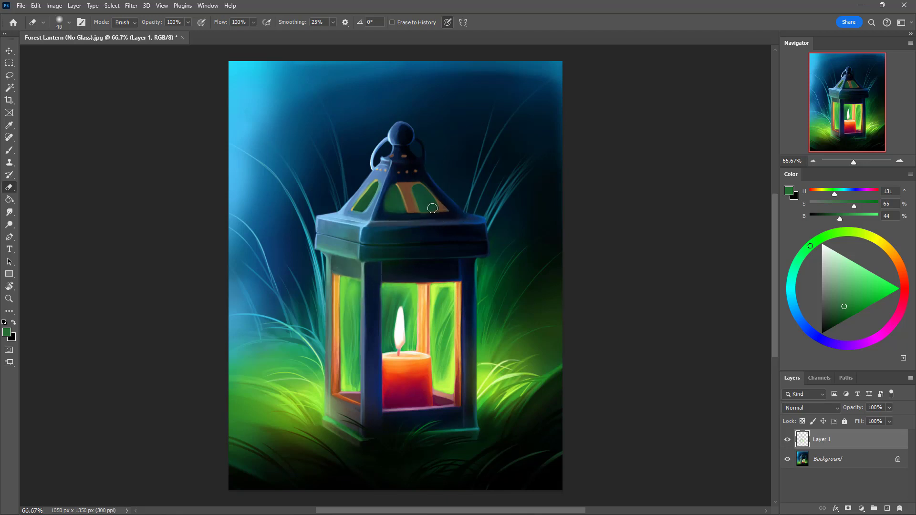
# Step: Deepen the roof's front cut-outs with sampled dark greens (H 154, S 75, B 28 and H 149, S 73, B 32)
pyautogui.press('i')
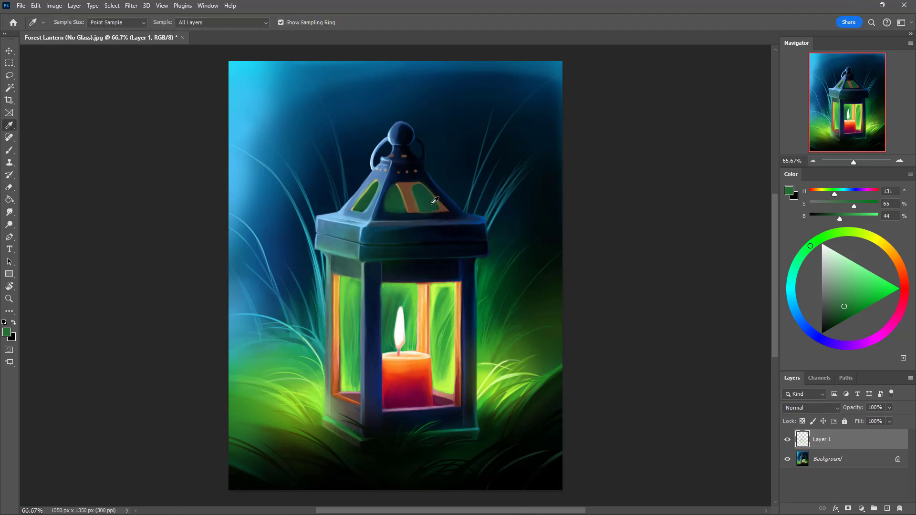
pyautogui.click(426, 204)
pyautogui.press('b')
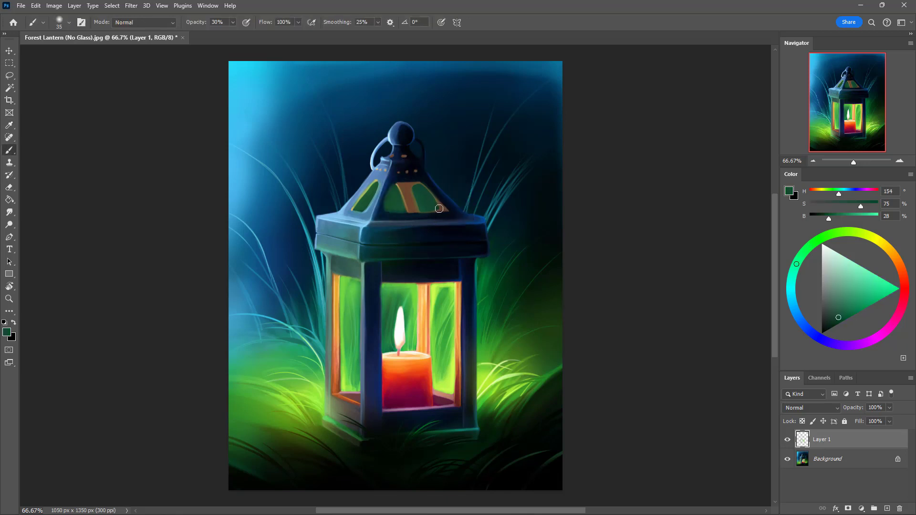
pyautogui.keyDown('alt'); pyautogui.click(401, 203); pyautogui.keyUp('alt')
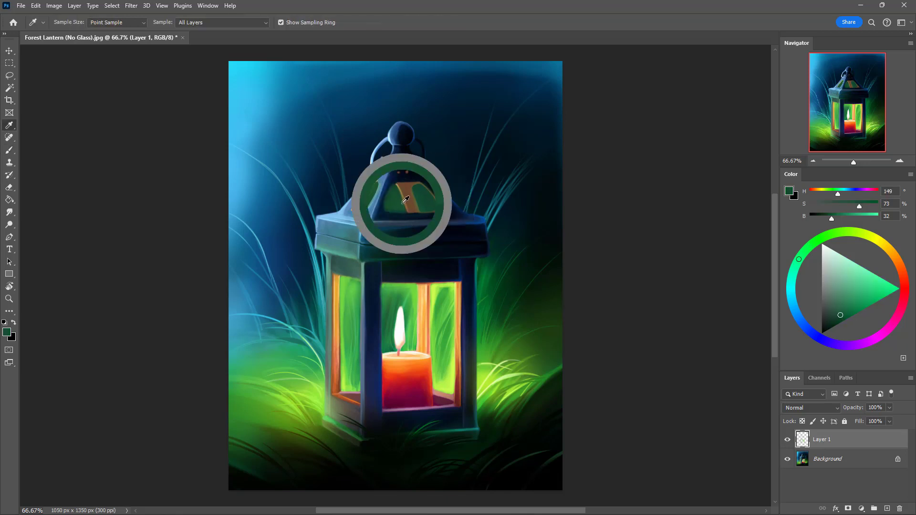
pyautogui.press(']')
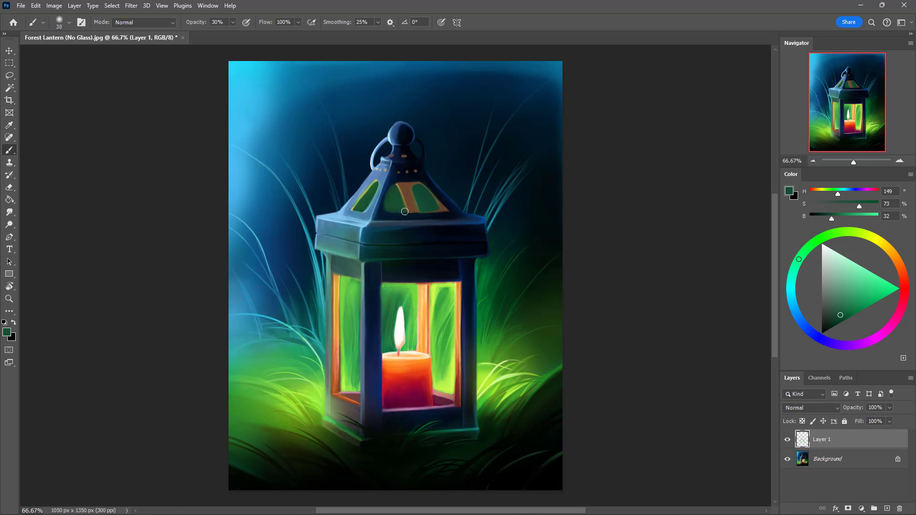
pyautogui.press('e')
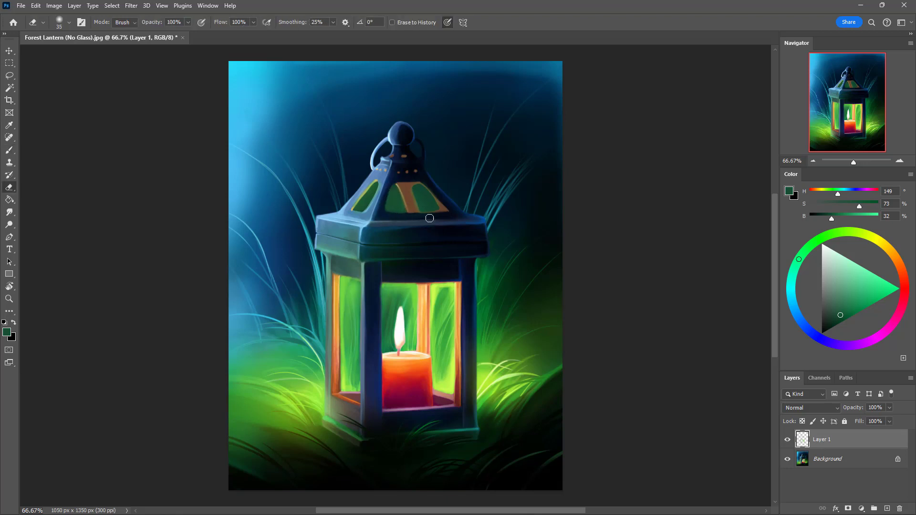
# Step: Add a new layer above Layer 1 and shift the yellow-green sampled from the right opening to H 76, S 84, B 97
pyautogui.press('b')
pyautogui.keyDown('alt'); pyautogui.click(396, 201); pyautogui.keyUp('alt')
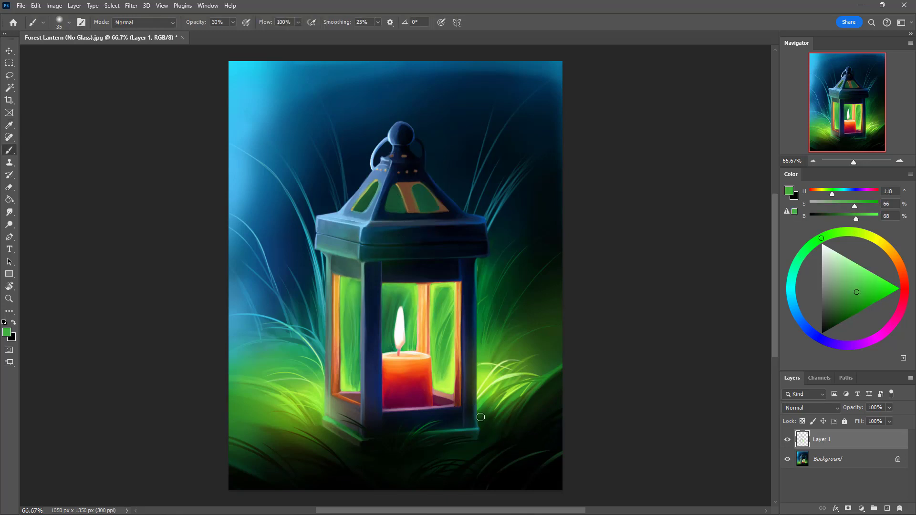
pyautogui.keyDown('alt'); pyautogui.click(437, 288); pyautogui.keyUp('alt')
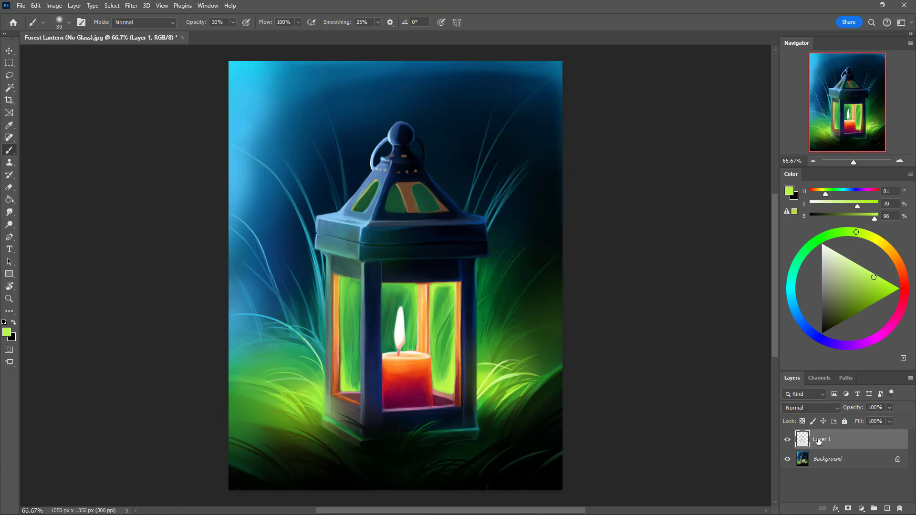
pyautogui.hotkey('ctrl', 'shift', 'alt', 'n')
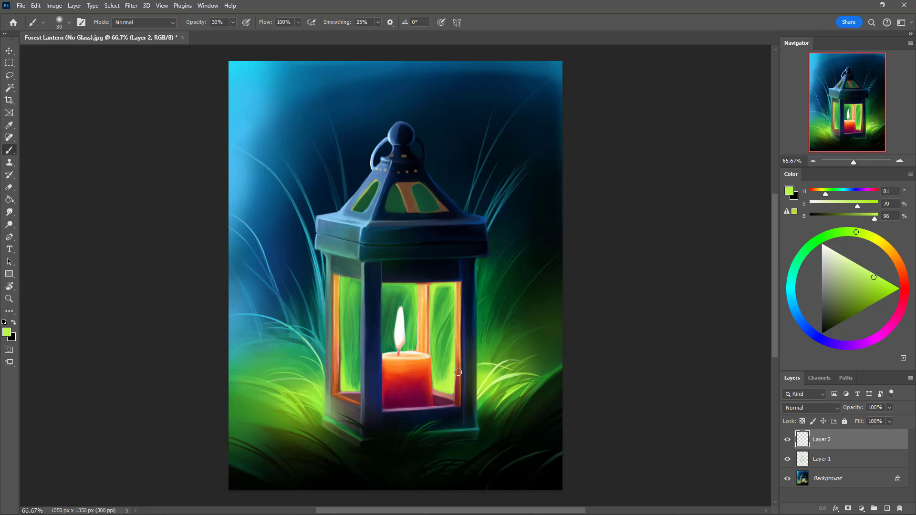
pyautogui.moveTo(873, 277); pyautogui.dragTo(884, 279)
pyautogui.click(861, 229)
# Step: Paint yellow-green along the right, top and upper left edges of the front opening with a size 40 brush
pyautogui.moveTo(459, 292); pyautogui.dragTo(449, 405)
pyautogui.moveTo(385, 307); pyautogui.dragTo(385, 290)
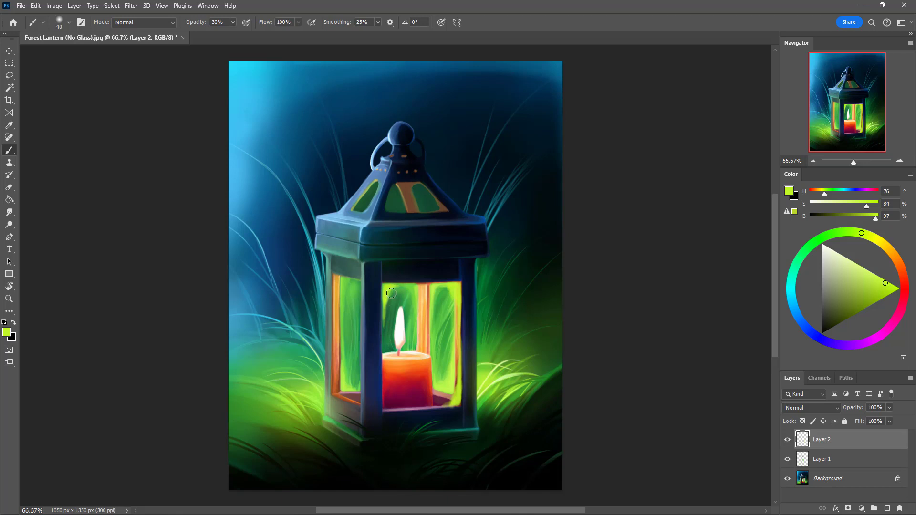
pyautogui.moveTo(388, 296); pyautogui.dragTo(387, 312)
pyautogui.moveTo(432, 284); pyautogui.dragTo(406, 289)
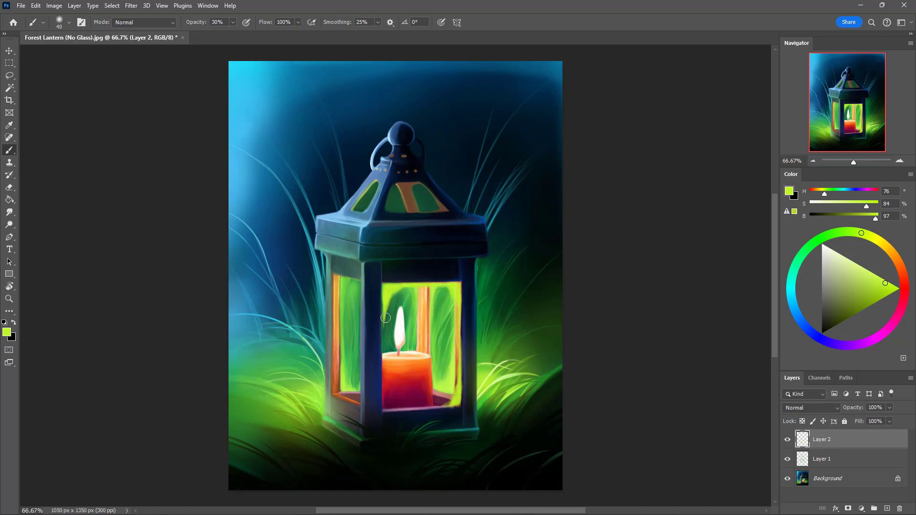
# Step: Paint yellow-green down the front opening's left edge and into its lower corner beside the candle with a size 35 brush
pyautogui.moveTo(387, 410); pyautogui.dragTo(384, 389)
pyautogui.moveTo(385, 319); pyautogui.dragTo(384, 351)
pyautogui.moveTo(385, 302); pyautogui.dragTo(382, 352)
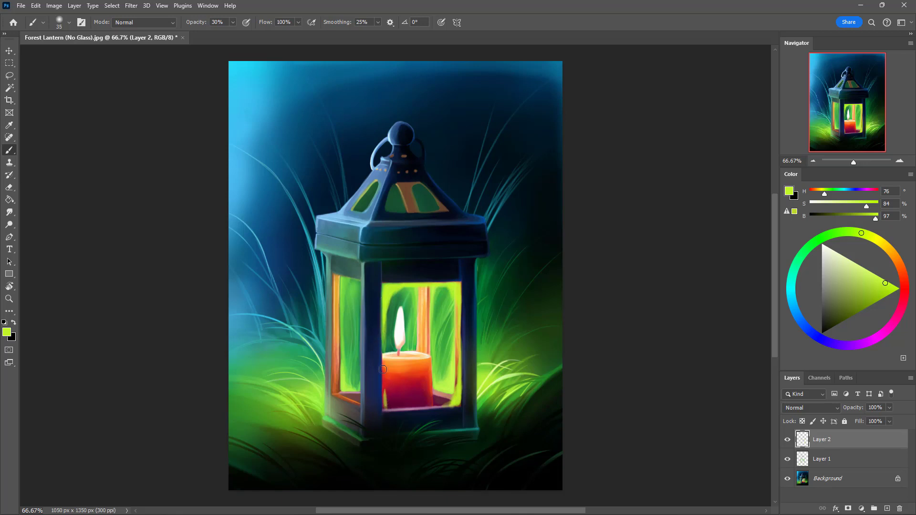
pyautogui.moveTo(390, 407); pyautogui.dragTo(385, 325)
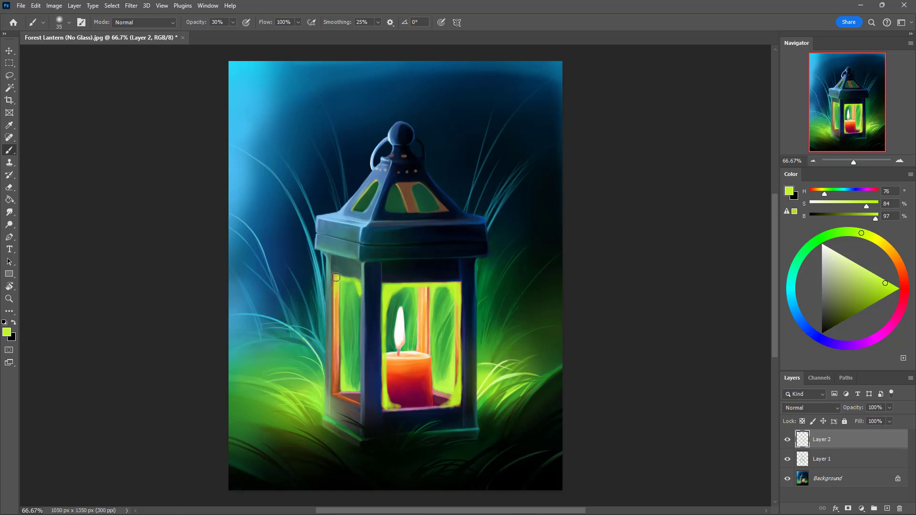
# Step: Paint yellow-green around the edges of the lantern's side opening and along the front opening's bottom edge
pyautogui.moveTo(335, 321)
pyautogui.mouseDown()
pyautogui.moveTo(337, 284)
pyautogui.moveTo(337, 321)
pyautogui.mouseUp()
pyautogui.moveTo(356, 301); pyautogui.dragTo(351, 327)
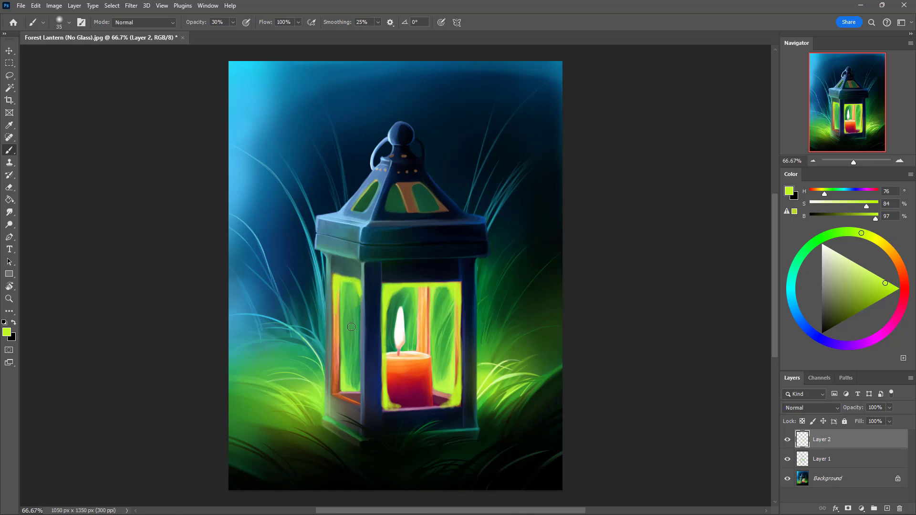
pyautogui.moveTo(334, 373)
pyautogui.mouseDown()
pyautogui.moveTo(337, 394)
pyautogui.moveTo(335, 374)
pyautogui.mouseUp()
pyautogui.moveTo(334, 337)
pyautogui.mouseDown()
pyautogui.moveTo(338, 396)
pyautogui.moveTo(337, 349)
pyautogui.moveTo(336, 375)
pyautogui.moveTo(358, 405)
pyautogui.mouseUp()
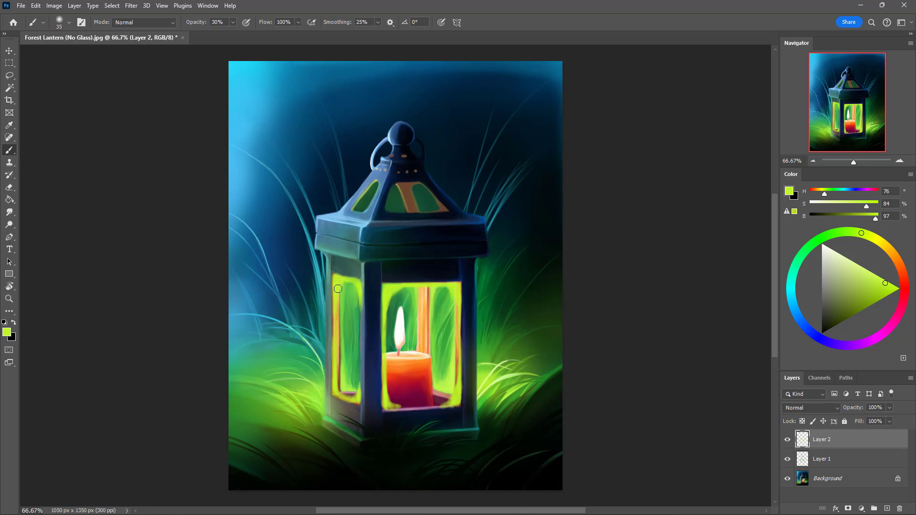
pyautogui.moveTo(338, 289); pyautogui.dragTo(344, 281)
pyautogui.moveTo(357, 398); pyautogui.dragTo(359, 401)
pyautogui.moveTo(394, 406); pyautogui.dragTo(443, 403)
# Step: Enlarge the brush to size 175 and try a broad yellow-green glow over the candle and front opening
pyautogui.press(']')
pyautogui.press(']')
pyautogui.press(']')
pyautogui.press(']')
pyautogui.press(']')
pyautogui.press(']')
pyautogui.press(']')
pyautogui.press(']')
pyautogui.press(']')
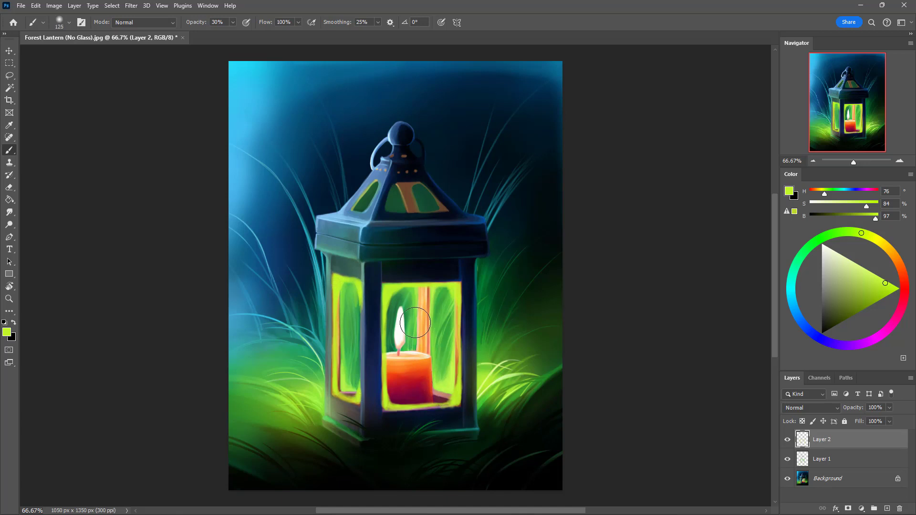
pyautogui.press(']')
pyautogui.press(']')
pyautogui.moveTo(408, 344)
pyautogui.mouseDown()
pyautogui.moveTo(401, 292)
pyautogui.moveTo(396, 373)
pyautogui.moveTo(406, 317)
pyautogui.moveTo(416, 375)
pyautogui.moveTo(426, 323)
pyautogui.mouseUp()
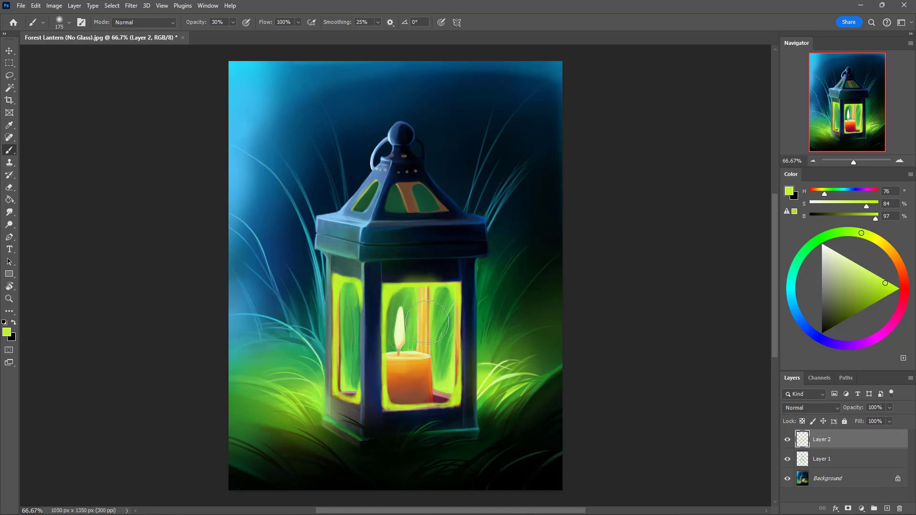
pyautogui.hotkey('ctrl', 'z')
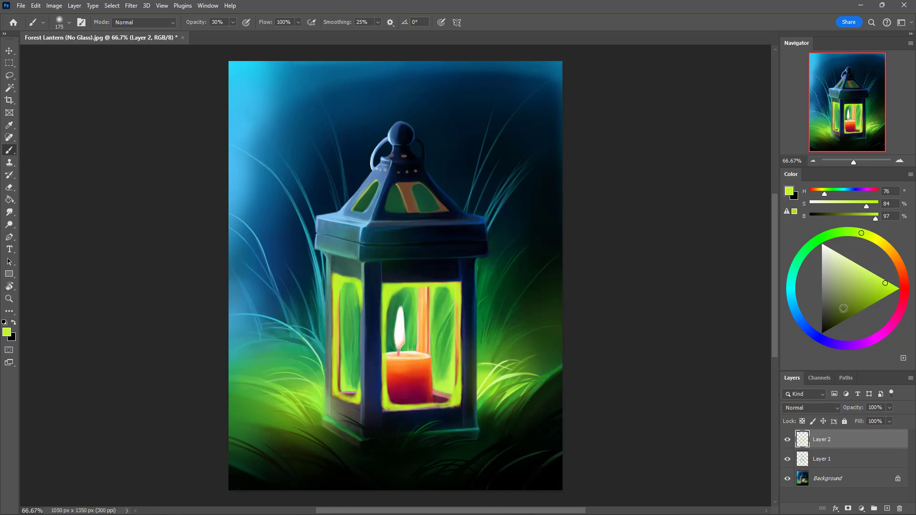
# Step: Set the color to yellow (H 65, S 100, B 100) and glaze a broad soft glow over the candle and front opening
pyautogui.moveTo(885, 285); pyautogui.dragTo(905, 289)
pyautogui.moveTo(869, 233); pyautogui.dragTo(874, 234)
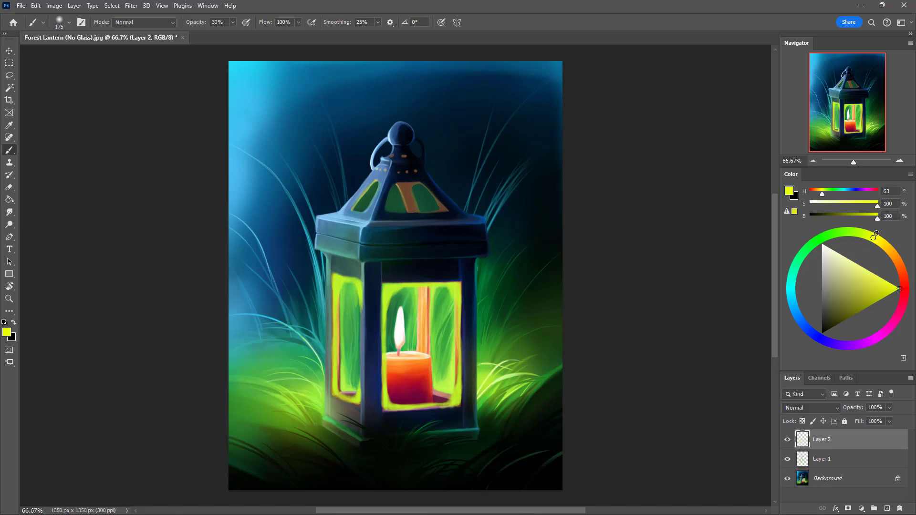
pyautogui.moveTo(399, 300)
pyautogui.mouseDown()
pyautogui.moveTo(400, 413)
pyautogui.moveTo(416, 400)
pyautogui.moveTo(420, 365)
pyautogui.mouseUp()
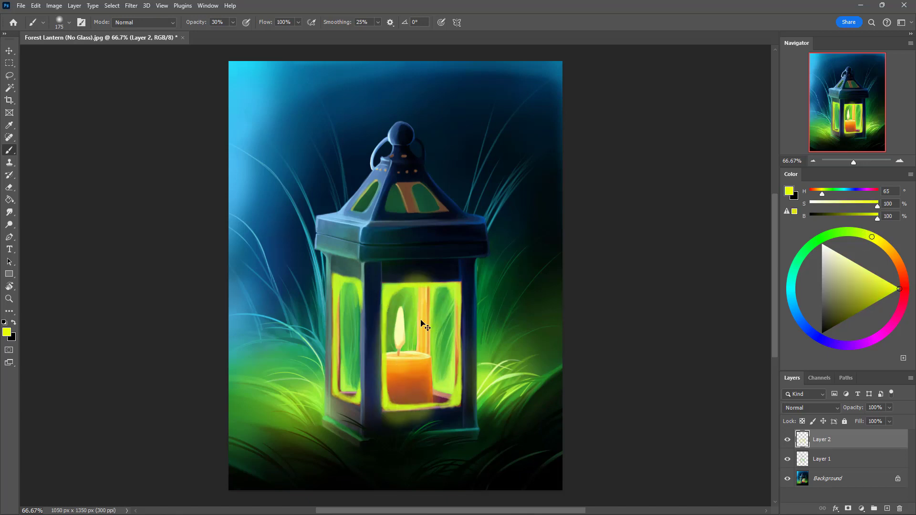
pyautogui.hotkey('ctrl', 'z')
pyautogui.press(']')
pyautogui.moveTo(398, 314)
pyautogui.mouseDown()
pyautogui.moveTo(400, 367)
pyautogui.moveTo(407, 345)
pyautogui.moveTo(415, 354)
pyautogui.moveTo(417, 329)
pyautogui.moveTo(424, 360)
pyautogui.moveTo(430, 332)
pyautogui.moveTo(441, 362)
pyautogui.moveTo(444, 322)
pyautogui.moveTo(440, 391)
pyautogui.moveTo(439, 370)
pyautogui.mouseUp()
# Step: Glaze the lantern's side opening with yellow using a size 200 brush
pyautogui.press('[')
pyautogui.press('[')
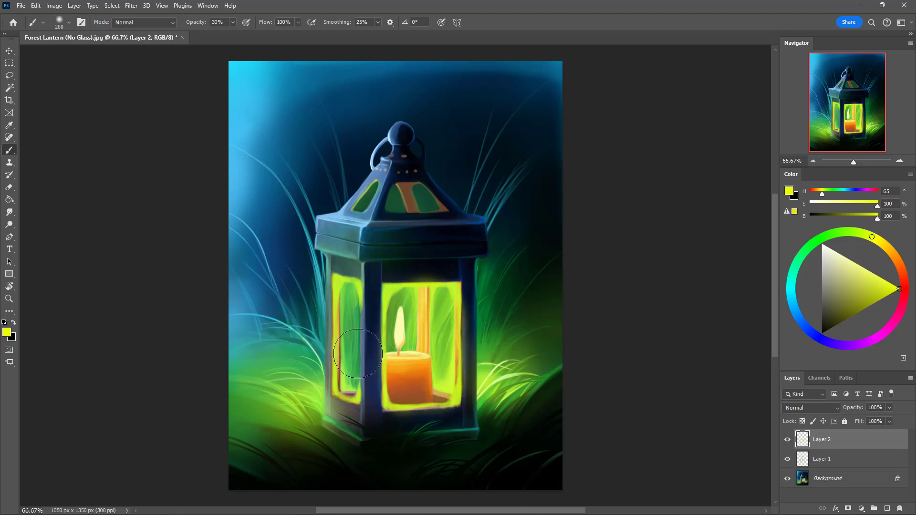
pyautogui.moveTo(347, 307); pyautogui.dragTo(342, 387)
pyautogui.moveTo(354, 299)
pyautogui.mouseDown()
pyautogui.moveTo(354, 396)
pyautogui.moveTo(350, 292)
pyautogui.mouseUp()
# Step: Sample the glass colors in the side opening and paint over its remaining dark inner edges with a smaller brush
pyautogui.press('[')
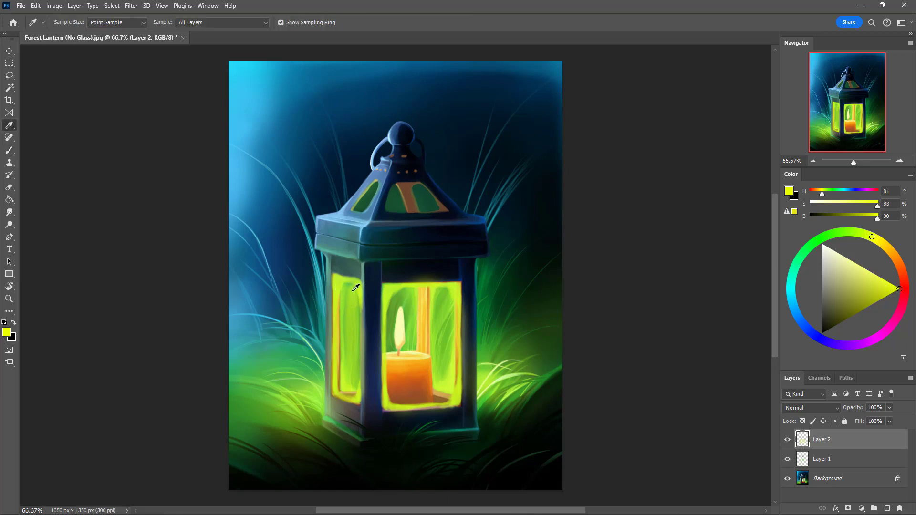
pyautogui.keyDown('alt'); pyautogui.click(350, 291); pyautogui.keyUp('alt')
pyautogui.press('e')
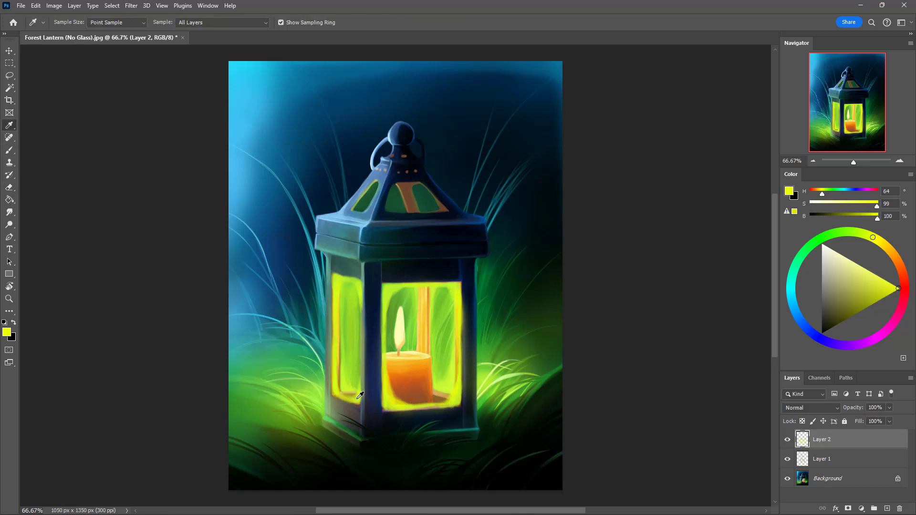
pyautogui.keyDown('alt'); pyautogui.click(360, 395); pyautogui.keyUp('alt')
pyautogui.moveTo(358, 391)
pyautogui.mouseDown()
pyautogui.moveTo(336, 390)
pyautogui.moveTo(336, 319)
pyautogui.mouseUp()
pyautogui.press('[')
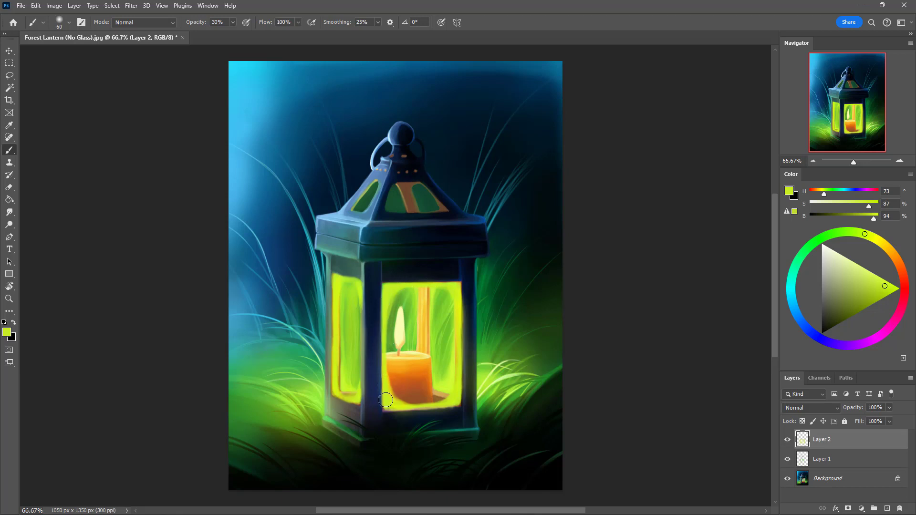
# Step: Set the color to orange-yellow (H 45, S 100, B 100) and paint the front opening's upper left corner with a size 40 brush
pyautogui.press('[')
pyautogui.press('i')
pyautogui.click(390, 288)
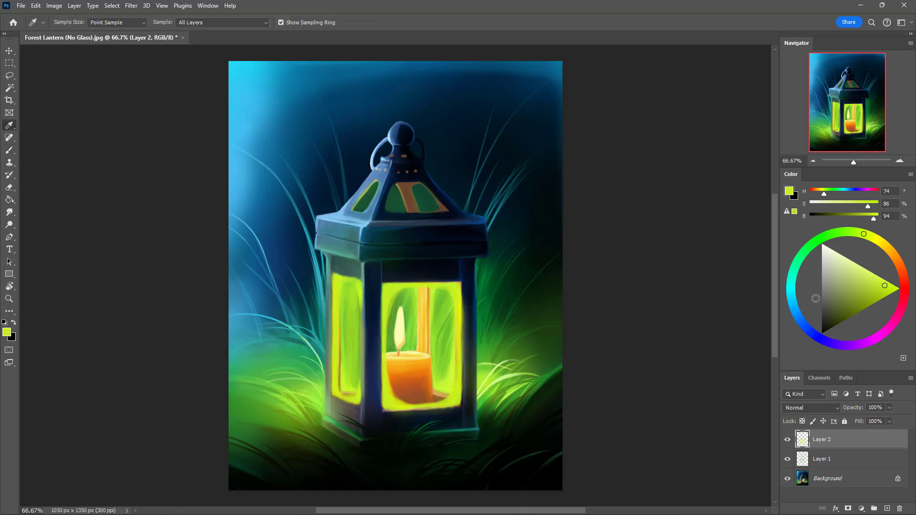
pyautogui.click(877, 240)
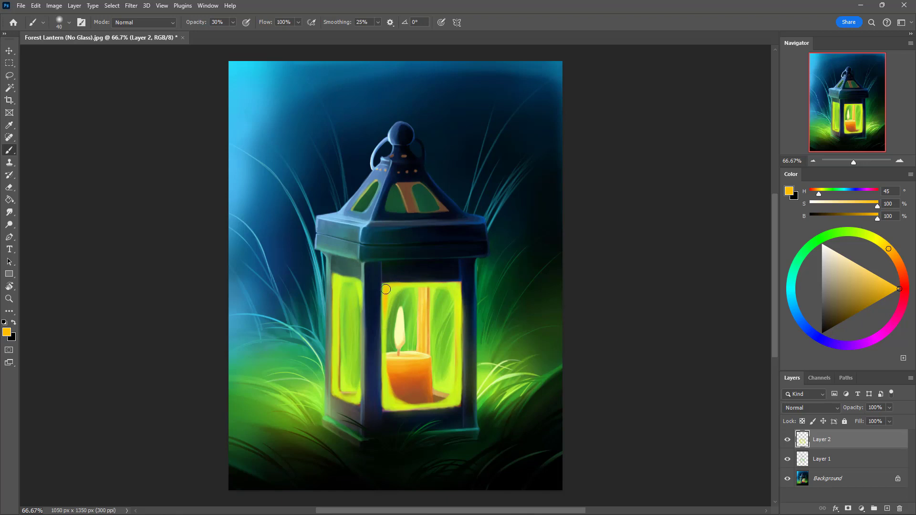
pyautogui.moveTo(387, 288); pyautogui.dragTo(380, 346)
# Step: Darken the orange-yellow to about H 46, S 99, B 87 and tint the front opening's left and right edges with a size 45 brush
pyautogui.moveTo(898, 290); pyautogui.dragTo(896, 299)
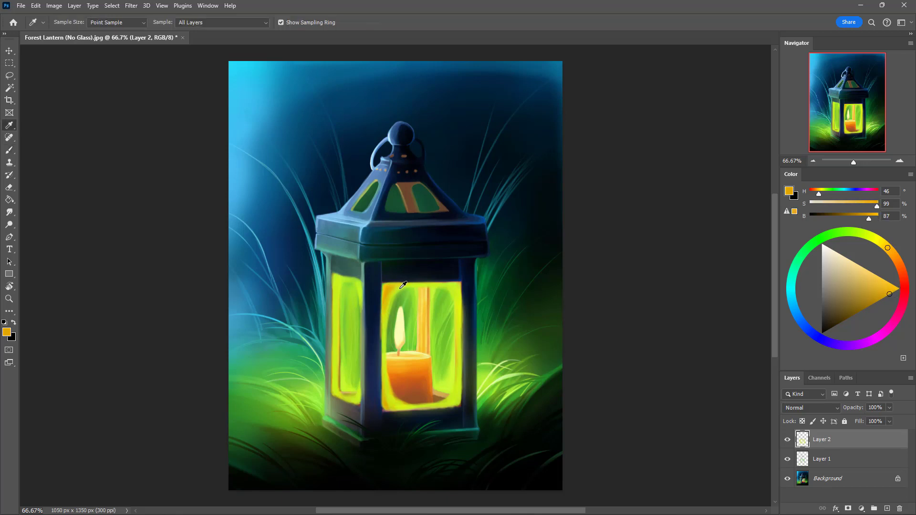
pyautogui.keyDown('alt'); pyautogui.click(400, 288); pyautogui.keyUp('alt')
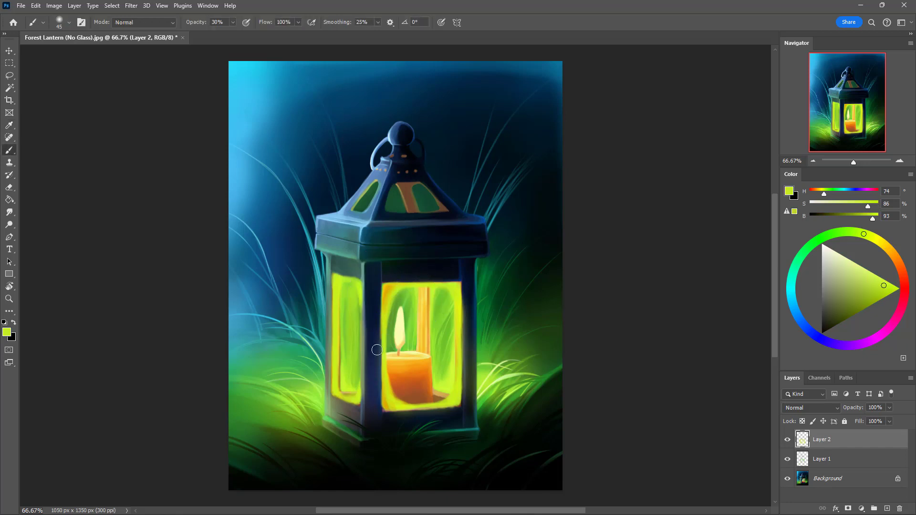
pyautogui.press('alt')
pyautogui.keyDown('alt'); pyautogui.click(390, 285); pyautogui.keyUp('alt')
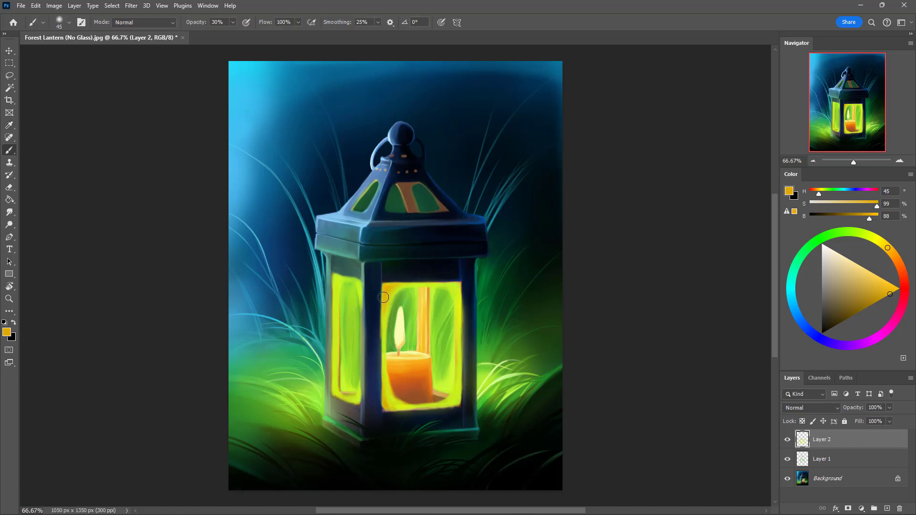
pyautogui.moveTo(458, 285); pyautogui.dragTo(461, 324)
pyautogui.keyDown('alt'); pyautogui.click(405, 303); pyautogui.keyUp('alt')
# Step: Erase some yellow glow from the centre of the front opening with a size 125 eraser at 30% opacity
pyautogui.press('e')
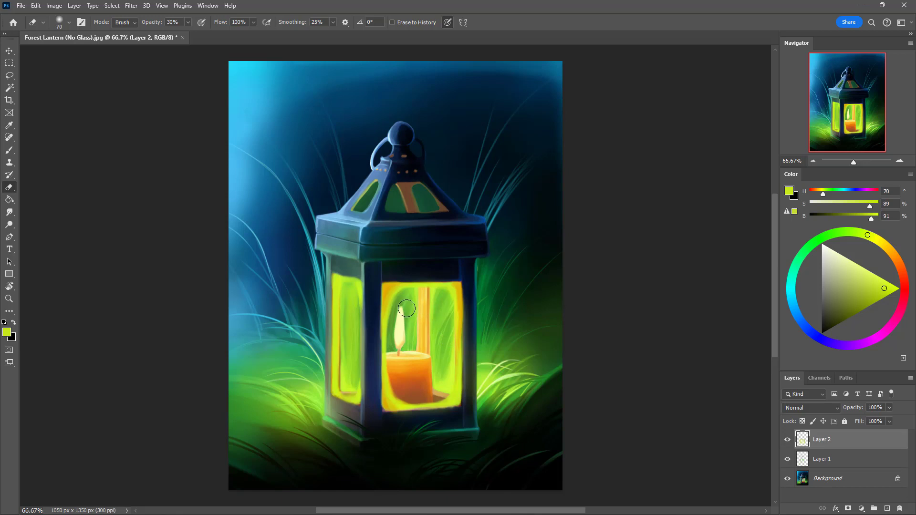
pyautogui.press(']')
pyautogui.press(']')
pyautogui.press(']')
pyautogui.press(']')
pyautogui.press(']')
pyautogui.press(']')
pyautogui.moveTo(414, 306)
pyautogui.mouseDown()
pyautogui.moveTo(401, 298)
pyautogui.moveTo(394, 343)
pyautogui.moveTo(405, 293)
pyautogui.moveTo(395, 344)
pyautogui.moveTo(425, 353)
pyautogui.moveTo(445, 305)
pyautogui.moveTo(441, 333)
pyautogui.mouseUp()
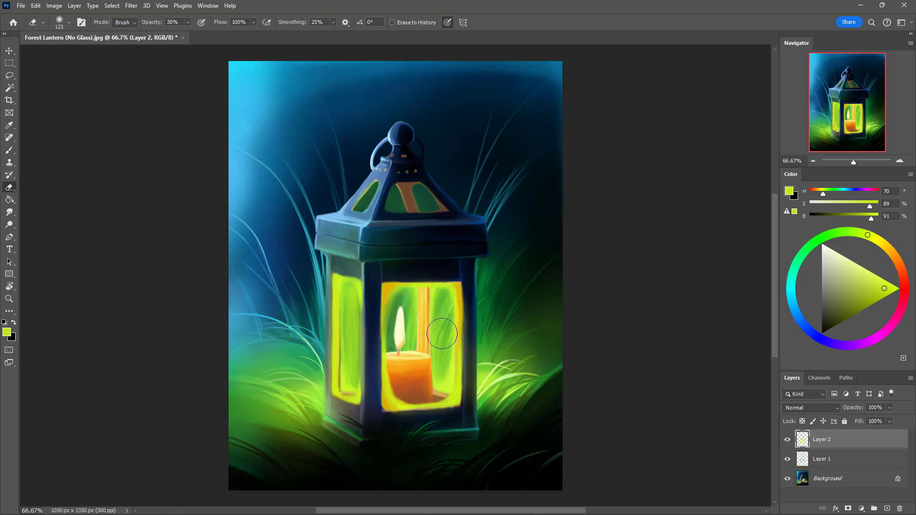
# Step: Paint bright yellow-green glow (H 70, S 100, B 100) over the candle and the front opening's lower right with a size 150 brush at 30% opacity
pyautogui.press('b')
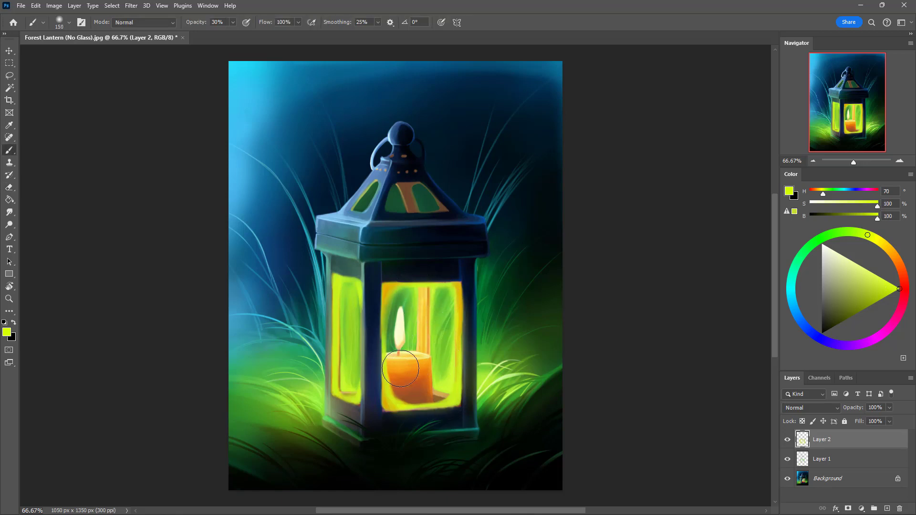
pyautogui.moveTo(400, 387); pyautogui.dragTo(429, 393)
pyautogui.hotkey('ctrl', 'z')
pyautogui.moveTo(391, 370); pyautogui.dragTo(443, 384)
pyautogui.hotkey('ctrl', 'z')
pyautogui.moveTo(377, 365)
pyautogui.mouseDown()
pyautogui.moveTo(421, 396)
pyautogui.moveTo(472, 376)
pyautogui.moveTo(453, 382)
pyautogui.moveTo(454, 372)
pyautogui.moveTo(411, 398)
pyautogui.mouseUp()
pyautogui.hotkey('ctrl', 'z')
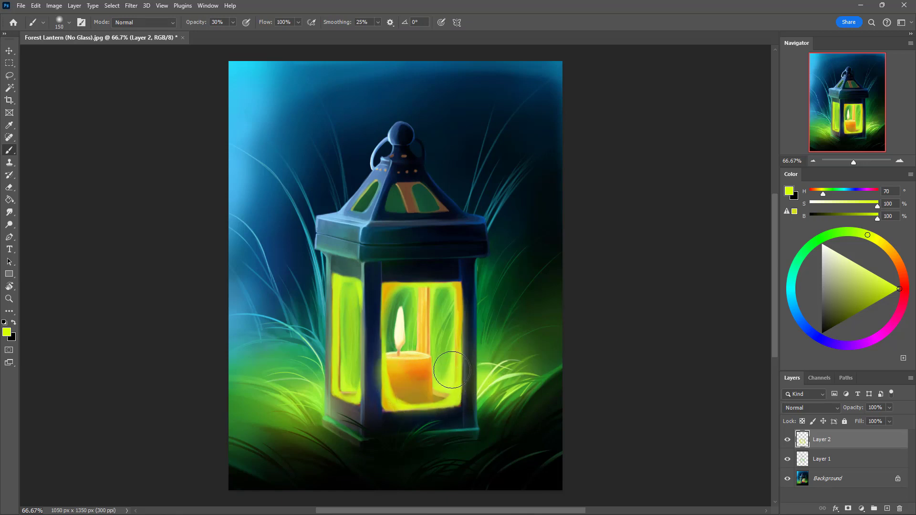
pyautogui.moveTo(452, 371)
pyautogui.mouseDown()
pyautogui.moveTo(429, 402)
pyautogui.moveTo(445, 382)
pyautogui.mouseUp()
pyautogui.moveTo(454, 317); pyautogui.dragTo(449, 364)
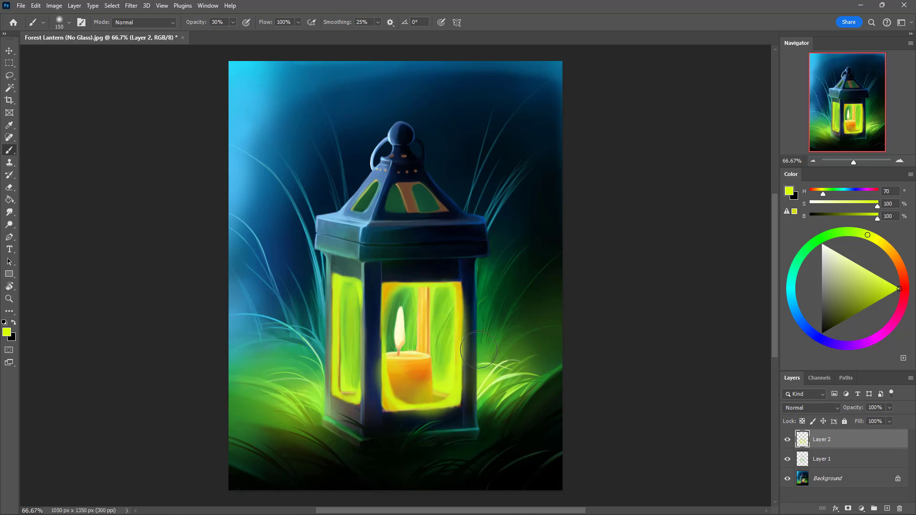
# Step: Erase the glow spilling onto the frame around the front opening with a size 60 eraser at 100% opacity
pyautogui.press('e')
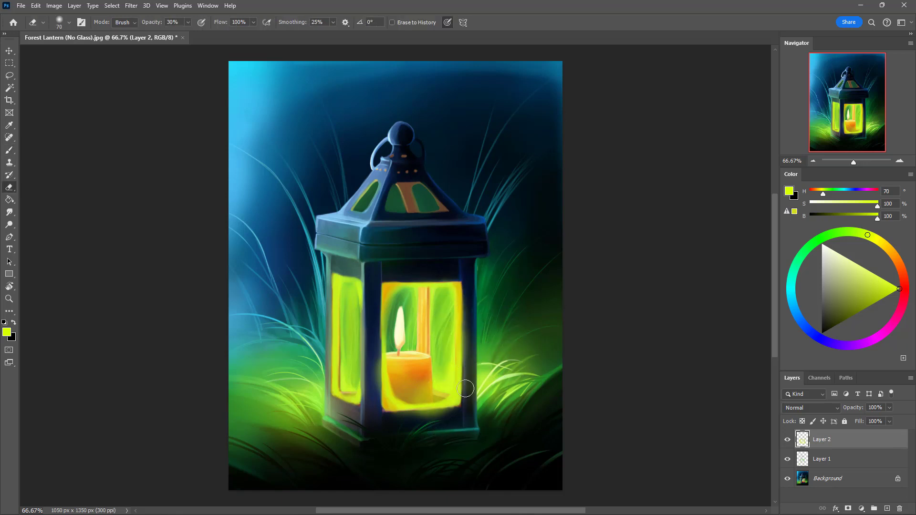
pyautogui.moveTo(465, 388); pyautogui.dragTo(468, 397)
pyautogui.press('[')
pyautogui.press('0')
pyautogui.moveTo(467, 277)
pyautogui.mouseDown()
pyautogui.moveTo(470, 453)
pyautogui.moveTo(465, 270)
pyautogui.moveTo(466, 421)
pyautogui.moveTo(468, 409)
pyautogui.moveTo(391, 424)
pyautogui.moveTo(470, 415)
pyautogui.moveTo(389, 422)
pyautogui.moveTo(477, 417)
pyautogui.moveTo(377, 419)
pyautogui.moveTo(491, 415)
pyautogui.moveTo(374, 421)
pyautogui.mouseUp()
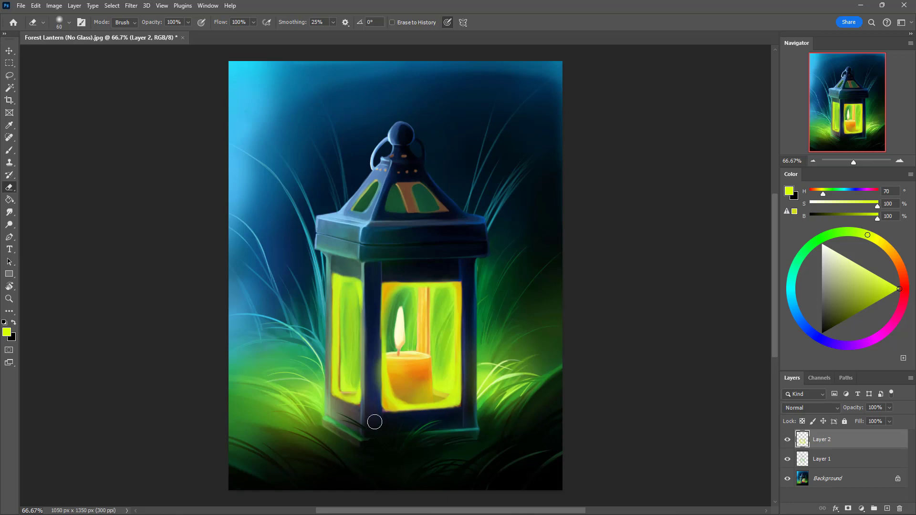
# Step: Erase the spilled glow from the post between the side and front openings with a size 45 eraser
pyautogui.moveTo(375, 363)
pyautogui.mouseDown()
pyautogui.moveTo(373, 296)
pyautogui.moveTo(370, 455)
pyautogui.moveTo(378, 265)
pyautogui.moveTo(379, 470)
pyautogui.moveTo(377, 270)
pyautogui.moveTo(378, 428)
pyautogui.moveTo(369, 271)
pyautogui.moveTo(365, 397)
pyautogui.moveTo(364, 320)
pyautogui.mouseUp()
pyautogui.press('[')
pyautogui.press('[')
pyautogui.hotkey('ctrl', 'z')
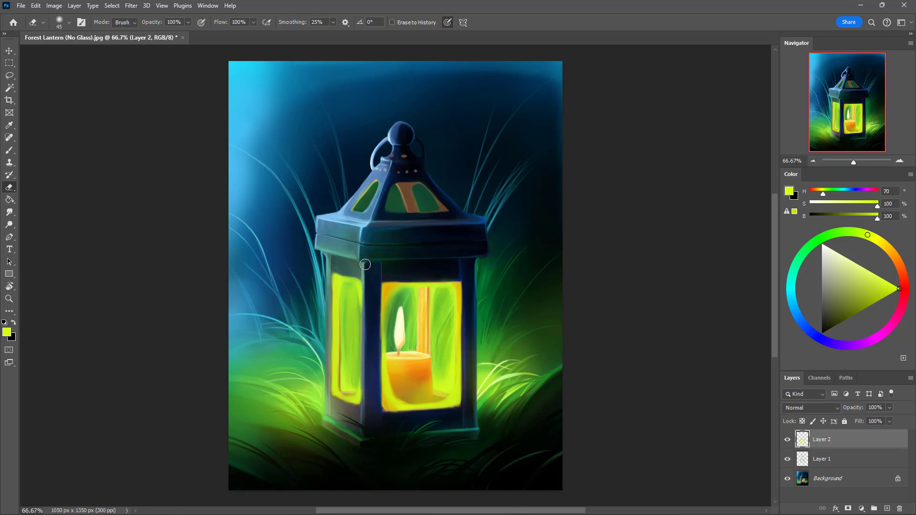
pyautogui.moveTo(364, 321); pyautogui.dragTo(361, 440)
pyautogui.hotkey('ctrl', 'z')
pyautogui.moveTo(365, 301); pyautogui.dragTo(366, 347)
pyautogui.moveTo(361, 277); pyautogui.dragTo(360, 323)
pyautogui.hotkey('ctrl', 'z')
# Step: Sample a yellow (H 60, S 94, B 83) from the glass and tint the front opening's upper left corner and left edge
pyautogui.press('b')
pyautogui.keyDown('alt'); pyautogui.click(386, 400); pyautogui.keyUp('alt')
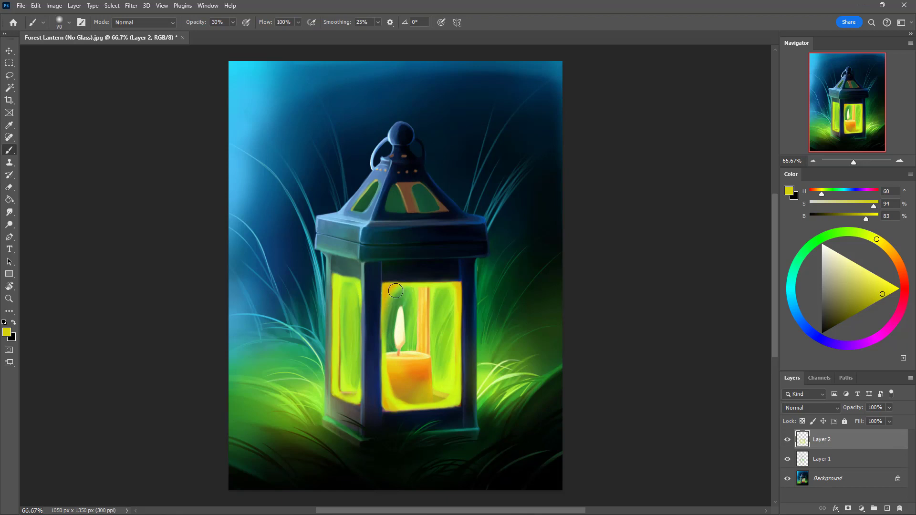
pyautogui.press('[')
pyautogui.moveTo(396, 290); pyautogui.dragTo(383, 333)
pyautogui.moveTo(402, 283); pyautogui.dragTo(383, 353)
pyautogui.moveTo(386, 304); pyautogui.dragTo(384, 383)
pyautogui.moveTo(358, 294); pyautogui.dragTo(363, 317)
# Step: Erase some glow from the centre of the side opening with an eraser enlarged to size 125 at 30% opacity
pyautogui.press('e')
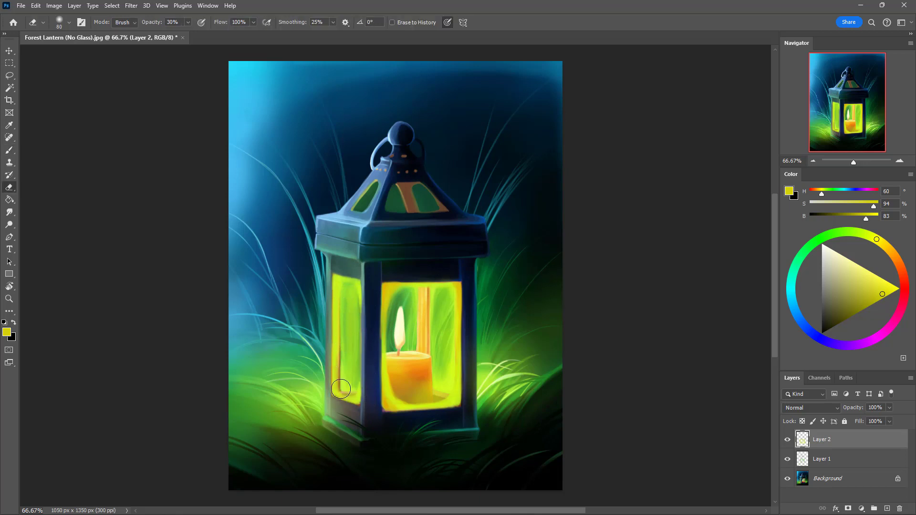
pyautogui.moveTo(344, 367)
pyautogui.mouseDown()
pyautogui.moveTo(341, 301)
pyautogui.moveTo(340, 375)
pyautogui.moveTo(342, 300)
pyautogui.moveTo(339, 389)
pyautogui.moveTo(342, 354)
pyautogui.moveTo(355, 374)
pyautogui.moveTo(341, 389)
pyautogui.moveTo(352, 291)
pyautogui.moveTo(349, 302)
pyautogui.moveTo(346, 289)
pyautogui.moveTo(343, 326)
pyautogui.moveTo(343, 289)
pyautogui.moveTo(344, 357)
pyautogui.moveTo(352, 297)
pyautogui.moveTo(346, 367)
pyautogui.moveTo(352, 293)
pyautogui.mouseUp()
pyautogui.press(']')
pyautogui.press(']')
pyautogui.press(']')
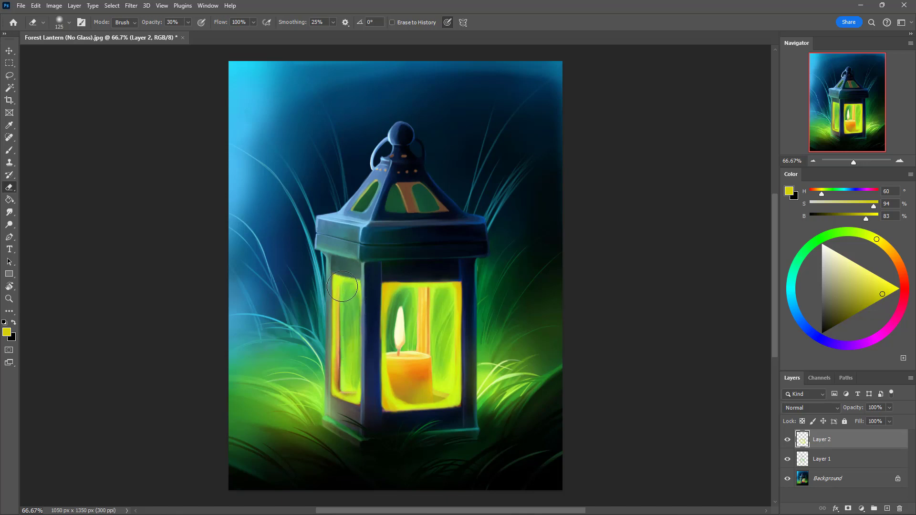
pyautogui.press('[')
pyautogui.press(']')
pyautogui.moveTo(353, 347); pyautogui.dragTo(355, 383)
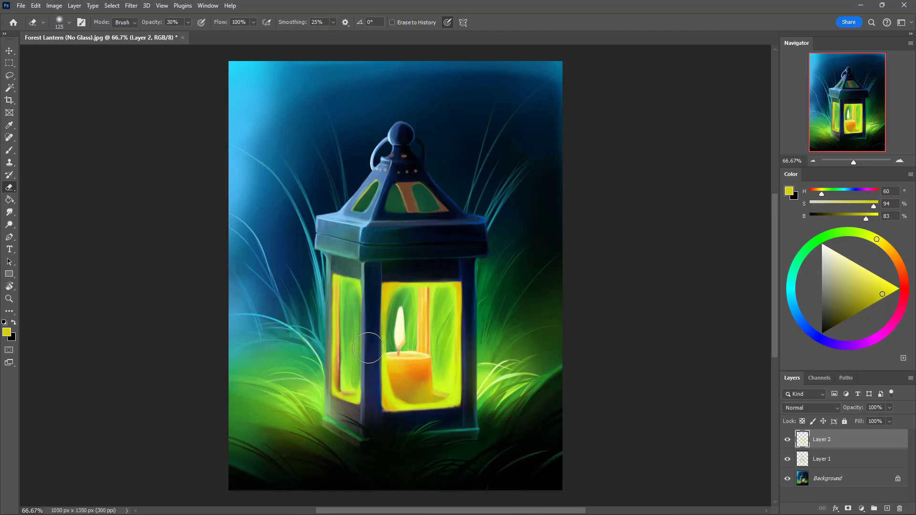
pyautogui.moveTo(352, 327); pyautogui.dragTo(355, 353)
# Step: Erase some glow around the candle flame in the front opening with a size 90 eraser at 30% opacity
pyautogui.press('[')
pyautogui.press('[')
pyautogui.moveTo(405, 307)
pyautogui.mouseDown()
pyautogui.moveTo(397, 296)
pyautogui.moveTo(394, 339)
pyautogui.mouseUp()
pyautogui.hotkey('ctrl', 'z')
pyautogui.moveTo(403, 296); pyautogui.dragTo(396, 366)
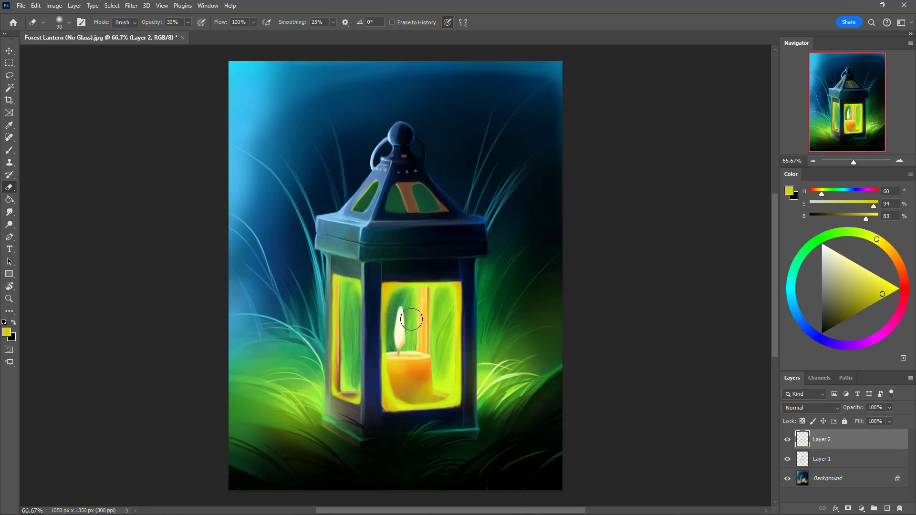
pyautogui.hotkey('ctrl', 'z')
pyautogui.moveTo(395, 295)
pyautogui.mouseDown()
pyautogui.moveTo(392, 326)
pyautogui.moveTo(398, 296)
pyautogui.mouseUp()
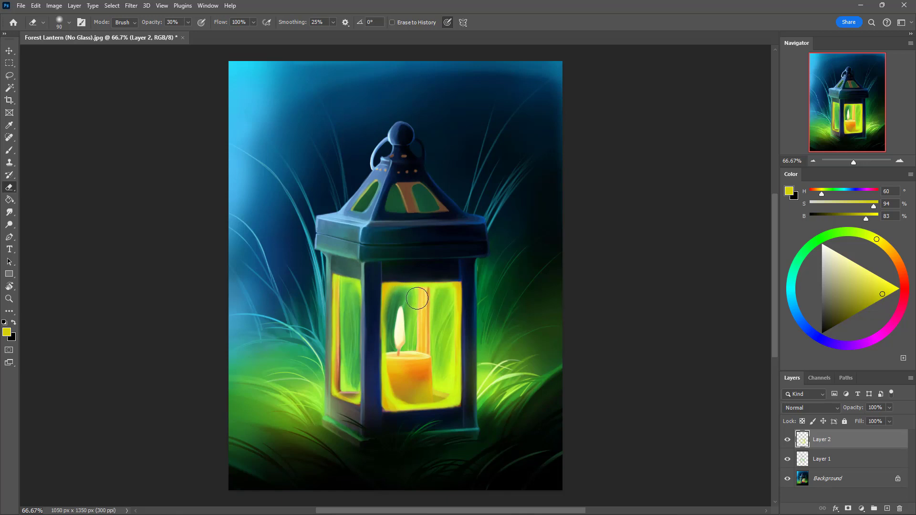
# Step: Erase the glow covering the candle, and thin the glow in the side opening's upper part with a size 90 eraser
pyautogui.press(']')
pyautogui.moveTo(394, 369)
pyautogui.mouseDown()
pyautogui.moveTo(405, 391)
pyautogui.moveTo(421, 378)
pyautogui.moveTo(394, 373)
pyautogui.moveTo(403, 397)
pyautogui.moveTo(397, 368)
pyautogui.moveTo(409, 397)
pyautogui.moveTo(396, 373)
pyautogui.moveTo(413, 386)
pyautogui.moveTo(397, 392)
pyautogui.moveTo(396, 375)
pyautogui.moveTo(444, 387)
pyautogui.moveTo(410, 386)
pyautogui.moveTo(398, 397)
pyautogui.moveTo(409, 378)
pyautogui.moveTo(403, 392)
pyautogui.moveTo(400, 339)
pyautogui.moveTo(423, 396)
pyautogui.moveTo(415, 381)
pyautogui.moveTo(434, 381)
pyautogui.moveTo(447, 309)
pyautogui.moveTo(400, 296)
pyautogui.moveTo(397, 318)
pyautogui.moveTo(399, 296)
pyautogui.moveTo(411, 307)
pyautogui.moveTo(397, 297)
pyautogui.moveTo(447, 303)
pyautogui.moveTo(410, 306)
pyautogui.moveTo(399, 322)
pyautogui.mouseUp()
pyautogui.hotkey('ctrl', 'z')
pyautogui.press(']')
pyautogui.press(']')
pyautogui.press('[')
pyautogui.press('[')
pyautogui.moveTo(352, 300)
pyautogui.mouseDown()
pyautogui.moveTo(350, 292)
pyautogui.moveTo(345, 328)
pyautogui.moveTo(347, 286)
pyautogui.moveTo(338, 288)
pyautogui.mouseUp()
pyautogui.press('[')
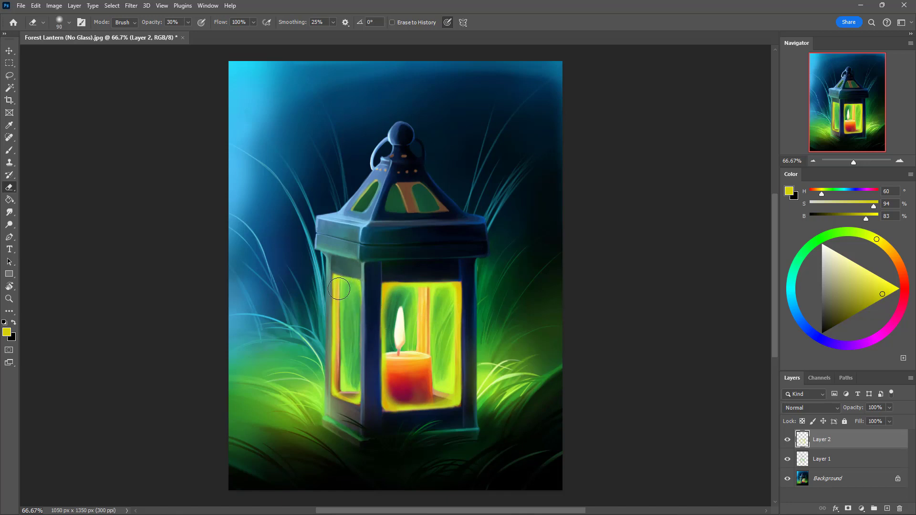
# Step: Set the color to bright yellow-green (H 68, S 91, B 100) and brighten the front opening's upper right corner with a small brush
pyautogui.click(885, 294)
pyautogui.moveTo(885, 294); pyautogui.dragTo(892, 284)
pyautogui.press('b')
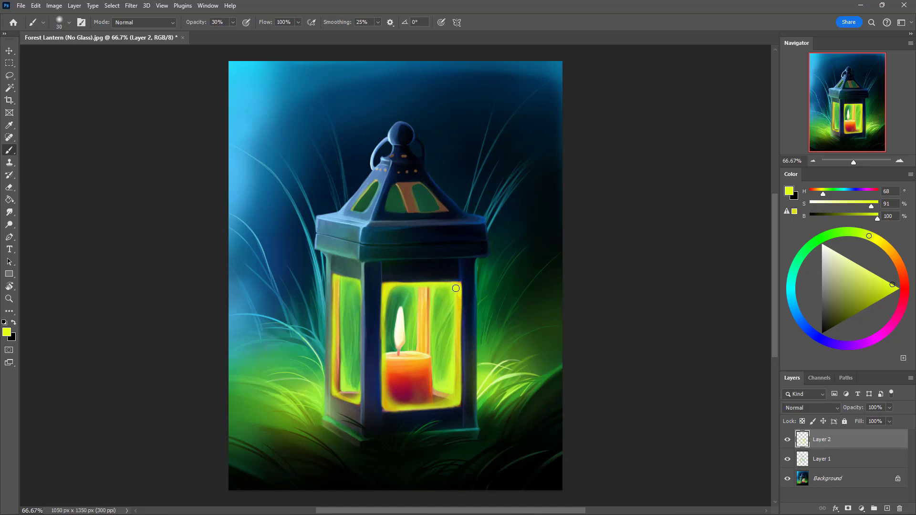
pyautogui.moveTo(461, 293); pyautogui.dragTo(462, 283)
pyautogui.press('e')
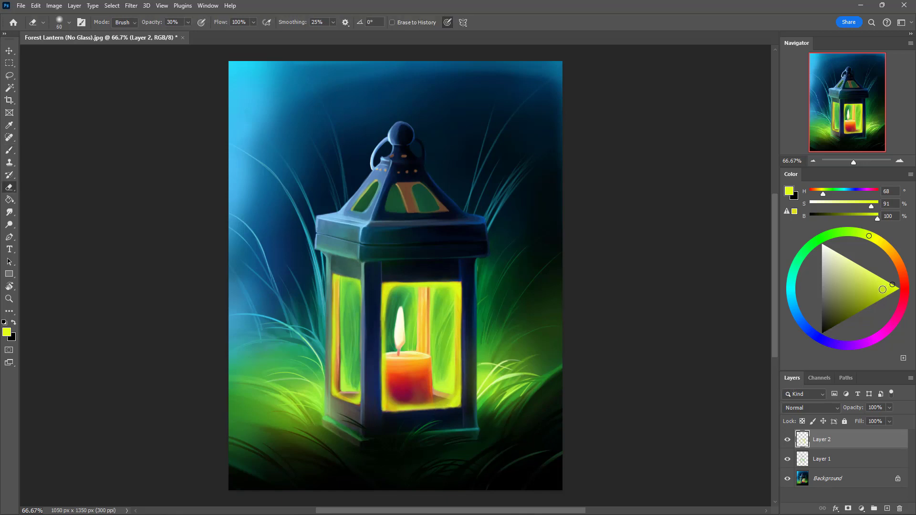
# Step: Set the color to H 68, S 100, B 100 and tint the candle and flame area with a size 200 brush at 30% opacity
pyautogui.moveTo(892, 285); pyautogui.dragTo(908, 287)
pyautogui.press('b')
pyautogui.press(']')
pyautogui.press(']')
pyautogui.press(']')
pyautogui.press(']')
pyautogui.press(']')
pyautogui.press(']')
pyautogui.press(']')
pyautogui.press(']')
pyautogui.press(']')
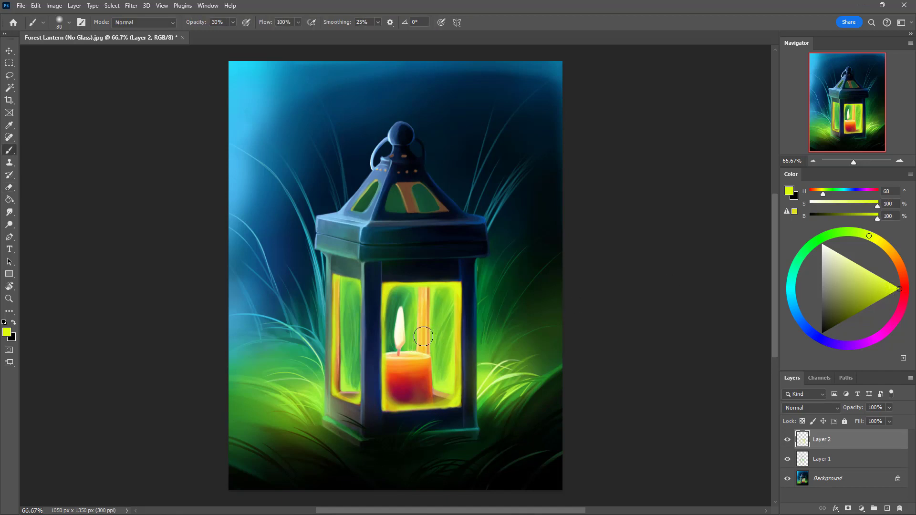
pyautogui.moveTo(408, 310)
pyautogui.mouseDown()
pyautogui.moveTo(402, 381)
pyautogui.moveTo(407, 328)
pyautogui.moveTo(421, 337)
pyautogui.moveTo(425, 391)
pyautogui.moveTo(431, 378)
pyautogui.moveTo(414, 389)
pyautogui.moveTo(435, 389)
pyautogui.moveTo(446, 307)
pyautogui.moveTo(404, 299)
pyautogui.mouseUp()
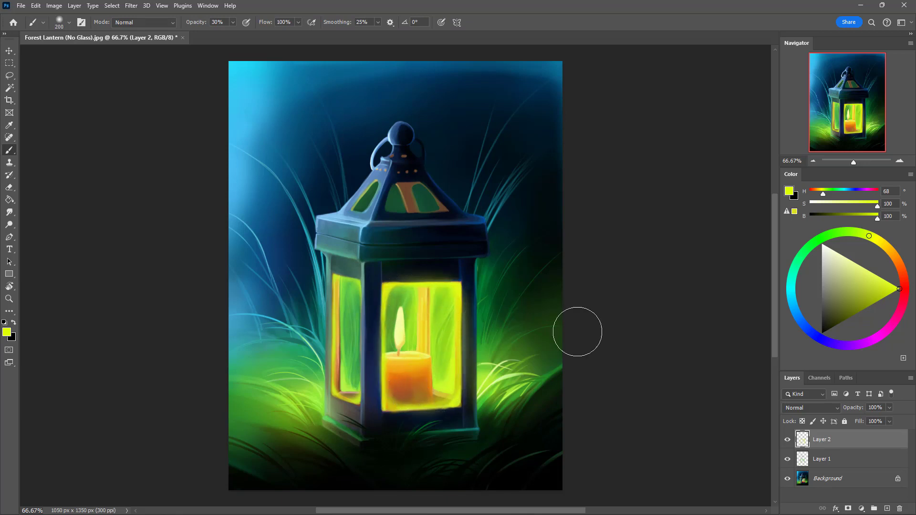
# Step: Tint the side opening with the same yellow-green using a size 90 brush at 30% opacity
pyautogui.press('[')
pyautogui.press('[')
pyautogui.press('[')
pyautogui.press('[')
pyautogui.press('[')
pyautogui.moveTo(354, 297)
pyautogui.mouseDown()
pyautogui.moveTo(353, 400)
pyautogui.moveTo(349, 295)
pyautogui.moveTo(338, 385)
pyautogui.moveTo(350, 396)
pyautogui.moveTo(339, 291)
pyautogui.mouseUp()
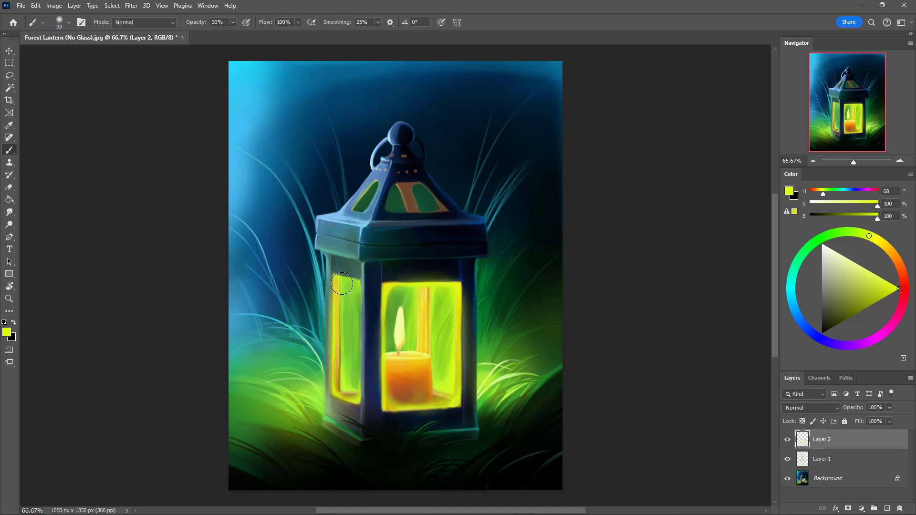
pyautogui.press('e')
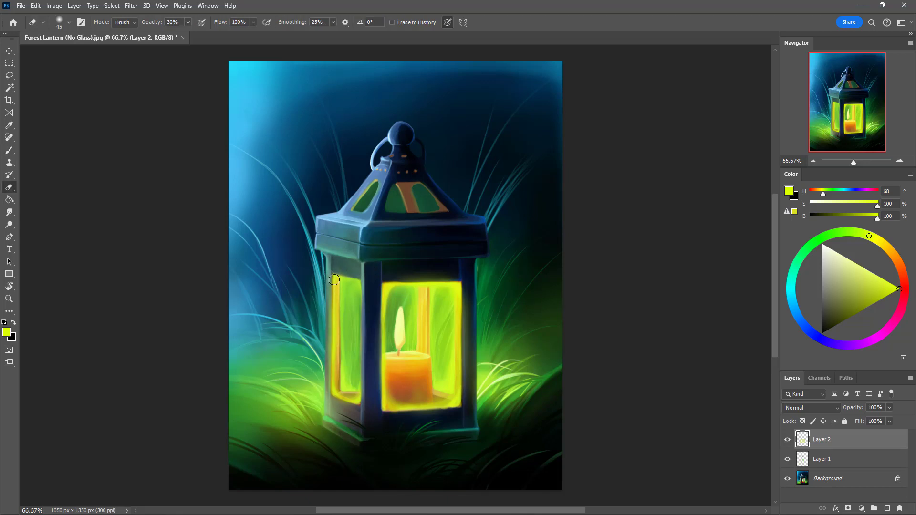
# Step: Set the sampled glass color to H 69, S 84, B 99, outline both roof openings with bright edges and lightly tint their centres
pyautogui.press('b')
pyautogui.keyDown('alt'); pyautogui.click(390, 399); pyautogui.keyUp('alt')
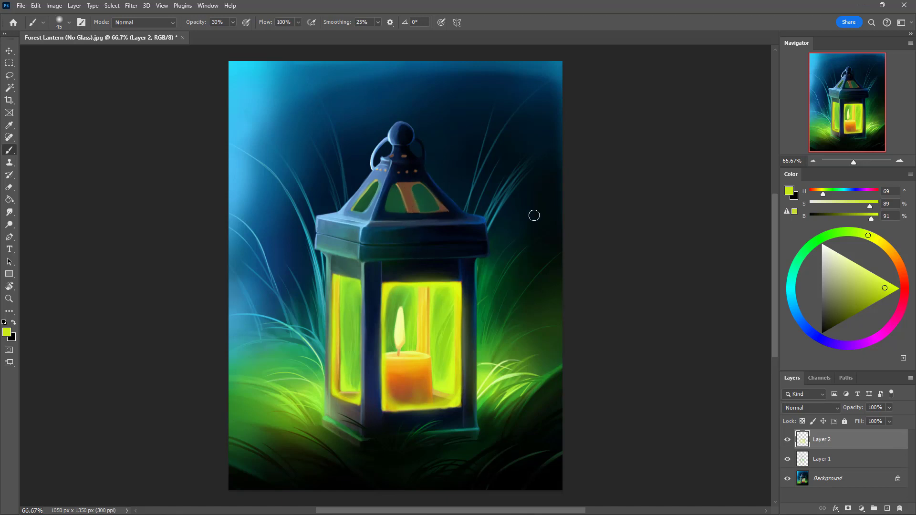
pyautogui.moveTo(883, 288); pyautogui.dragTo(883, 276)
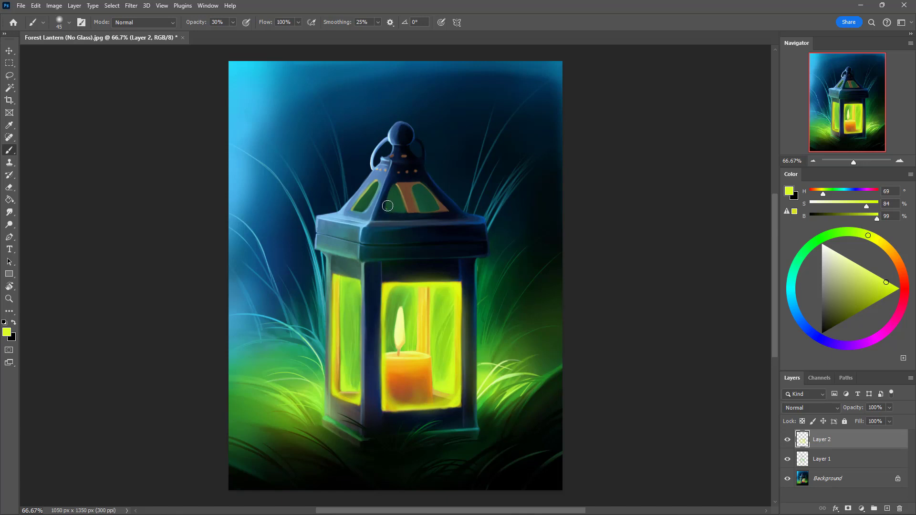
pyautogui.moveTo(387, 206)
pyautogui.mouseDown()
pyautogui.moveTo(395, 186)
pyautogui.moveTo(387, 208)
pyautogui.mouseUp()
pyautogui.moveTo(447, 210); pyautogui.dragTo(445, 209)
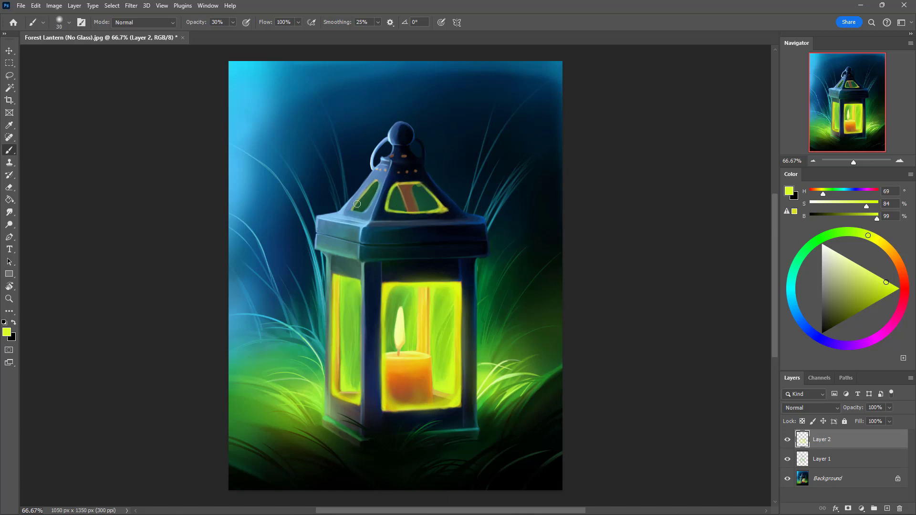
pyautogui.moveTo(358, 199); pyautogui.dragTo(375, 191)
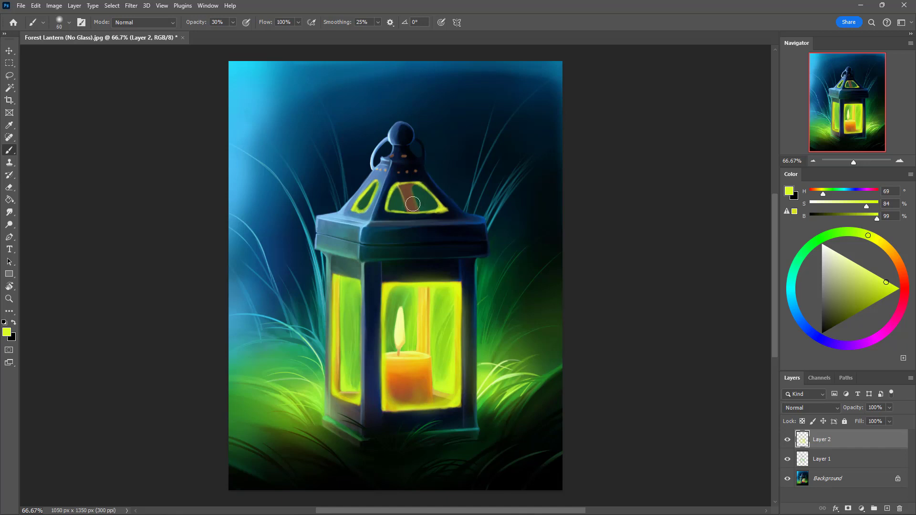
pyautogui.moveTo(402, 185)
pyautogui.mouseDown()
pyautogui.moveTo(392, 209)
pyautogui.moveTo(403, 184)
pyautogui.moveTo(411, 206)
pyautogui.moveTo(415, 187)
pyautogui.moveTo(438, 208)
pyautogui.moveTo(403, 207)
pyautogui.moveTo(430, 173)
pyautogui.moveTo(368, 197)
pyautogui.mouseUp()
# Step: Sample the roof glass color (H 71, S 82, B 89) and erase the spill around the front roof opening with a size 25 eraser
pyautogui.keyDown('alt'); pyautogui.click(367, 200); pyautogui.keyUp('alt')
pyautogui.press('e')
pyautogui.moveTo(414, 216); pyautogui.dragTo(452, 212)
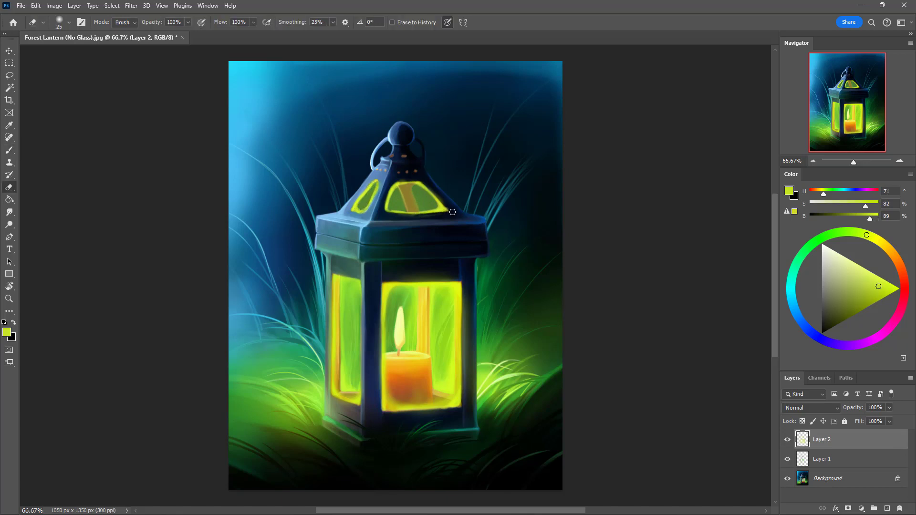
pyautogui.moveTo(383, 216); pyautogui.dragTo(396, 214)
pyautogui.moveTo(387, 188); pyautogui.dragTo(382, 208)
# Step: Clean up the front opening's outer edges along the surrounding frame with the eraser at 100% opacity
pyautogui.moveTo(383, 275)
pyautogui.mouseDown()
pyautogui.moveTo(454, 277)
pyautogui.moveTo(378, 274)
pyautogui.moveTo(477, 265)
pyautogui.moveTo(468, 321)
pyautogui.mouseUp()
pyautogui.moveTo(468, 272)
pyautogui.mouseDown()
pyautogui.moveTo(470, 426)
pyautogui.moveTo(470, 415)
pyautogui.moveTo(405, 416)
pyautogui.mouseUp()
pyautogui.press(']')
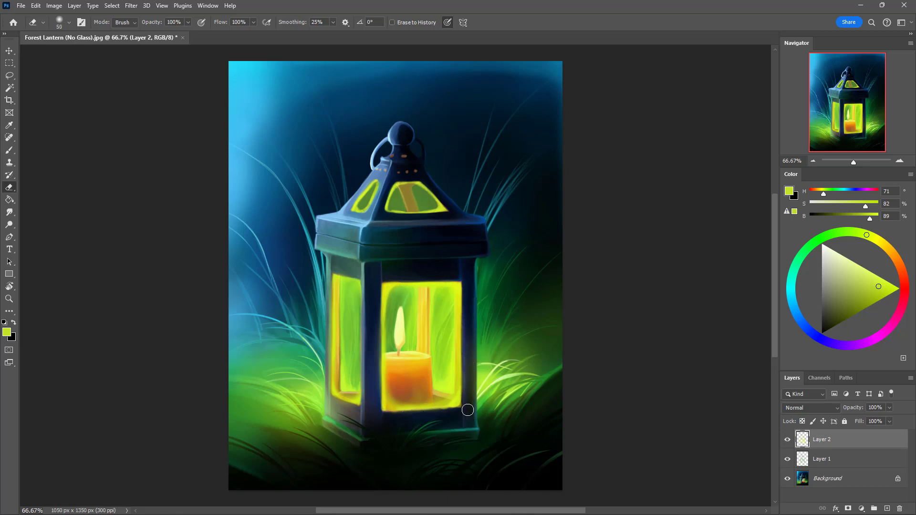
pyautogui.moveTo(466, 411); pyautogui.dragTo(385, 416)
pyautogui.moveTo(470, 411); pyautogui.dragTo(415, 416)
# Step: Erase the glow spilling past the side opening's outer left edge with a slightly larger eraser at 30% opacity
pyautogui.press(']')
pyautogui.press(']')
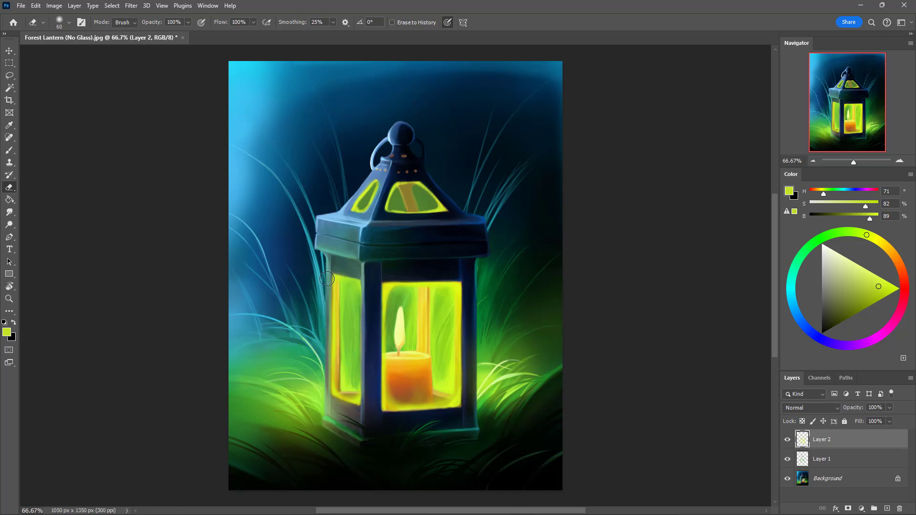
pyautogui.press('[')
pyautogui.moveTo(327, 279); pyautogui.dragTo(326, 401)
pyautogui.moveTo(327, 287); pyautogui.dragTo(330, 412)
# Step: Sample colors from the side roof opening and paint over its glass with a small brush at 30% opacity
pyautogui.press('[')
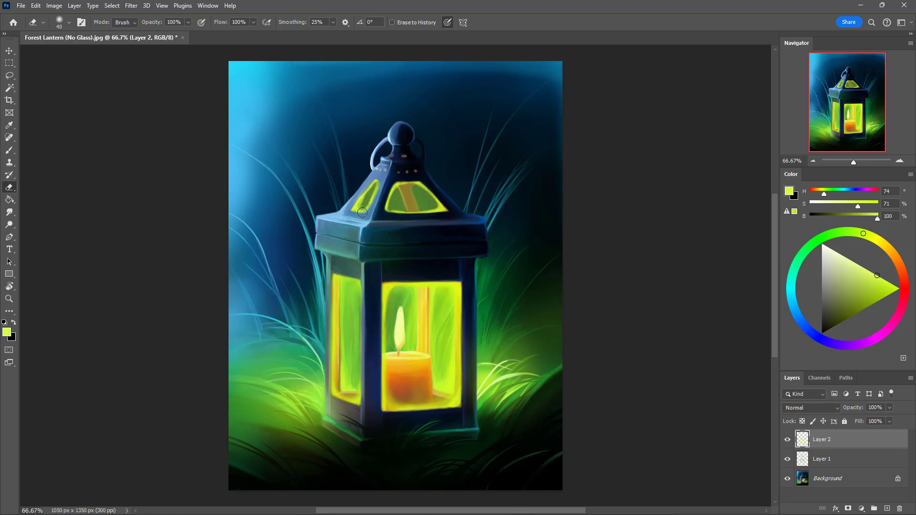
pyautogui.press('i')
pyautogui.click(371, 193)
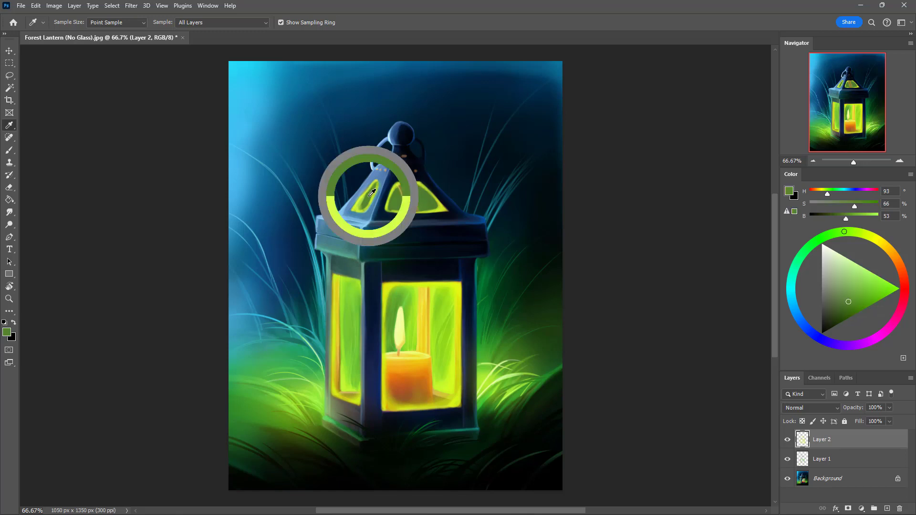
pyautogui.press('b')
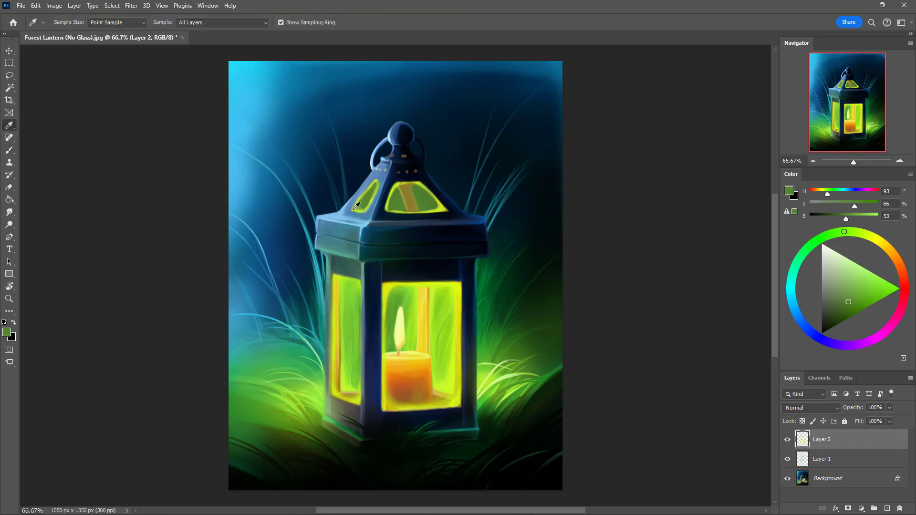
pyautogui.keyDown('alt'); pyautogui.click(358, 209); pyautogui.keyUp('alt')
pyautogui.moveTo(368, 192)
pyautogui.mouseDown()
pyautogui.moveTo(354, 207)
pyautogui.moveTo(366, 210)
pyautogui.moveTo(358, 203)
pyautogui.moveTo(375, 184)
pyautogui.moveTo(355, 213)
pyautogui.moveTo(362, 197)
pyautogui.moveTo(358, 203)
pyautogui.mouseUp()
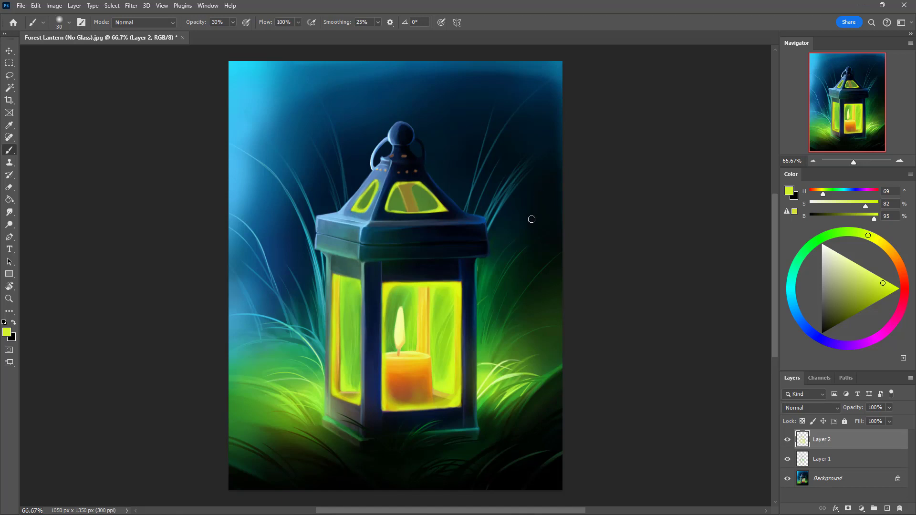
# Step: Sample a yellow-green (H 67, S 82, B 89) and touch up the front roof opening's lower corners with a size 40 or smaller brush
pyautogui.keyDown('alt'); pyautogui.click(435, 204); pyautogui.keyUp('alt')
pyautogui.press(']')
pyautogui.moveTo(436, 202)
pyautogui.mouseDown()
pyautogui.moveTo(420, 211)
pyautogui.moveTo(434, 200)
pyautogui.moveTo(424, 213)
pyautogui.moveTo(436, 203)
pyautogui.moveTo(433, 211)
pyautogui.moveTo(422, 208)
pyautogui.moveTo(432, 199)
pyautogui.moveTo(415, 210)
pyautogui.moveTo(435, 200)
pyautogui.moveTo(417, 213)
pyautogui.moveTo(430, 193)
pyautogui.moveTo(427, 214)
pyautogui.moveTo(448, 205)
pyautogui.moveTo(447, 211)
pyautogui.mouseUp()
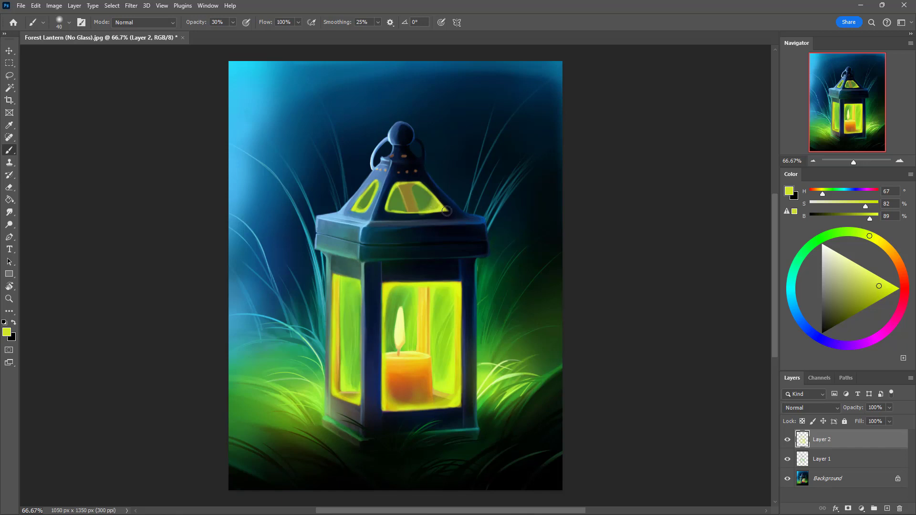
pyautogui.press('[')
pyautogui.moveTo(390, 204)
pyautogui.mouseDown()
pyautogui.moveTo(411, 209)
pyautogui.moveTo(390, 211)
pyautogui.mouseUp()
pyautogui.press('[')
# Step: Refine the front roof opening's right corner and the front opening's lower right corner with a size 35 eraser and sampled yellow-green
pyautogui.press('e')
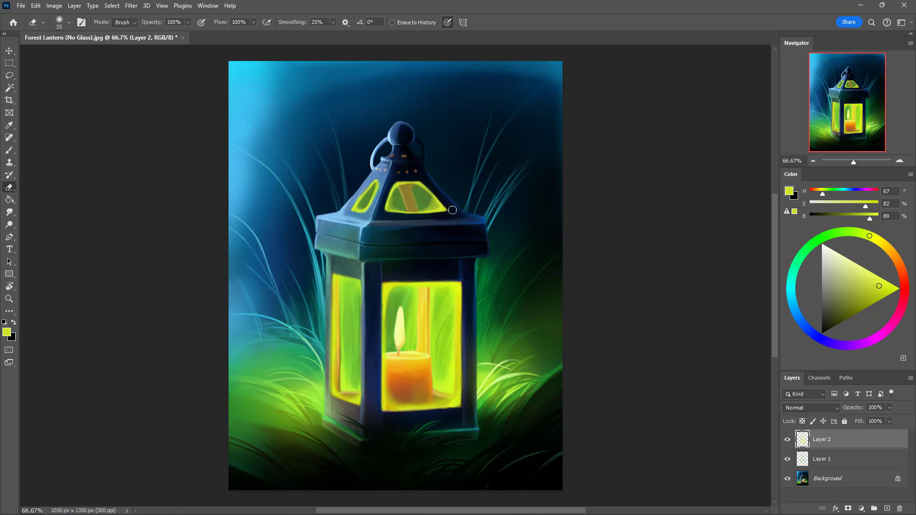
pyautogui.press('b')
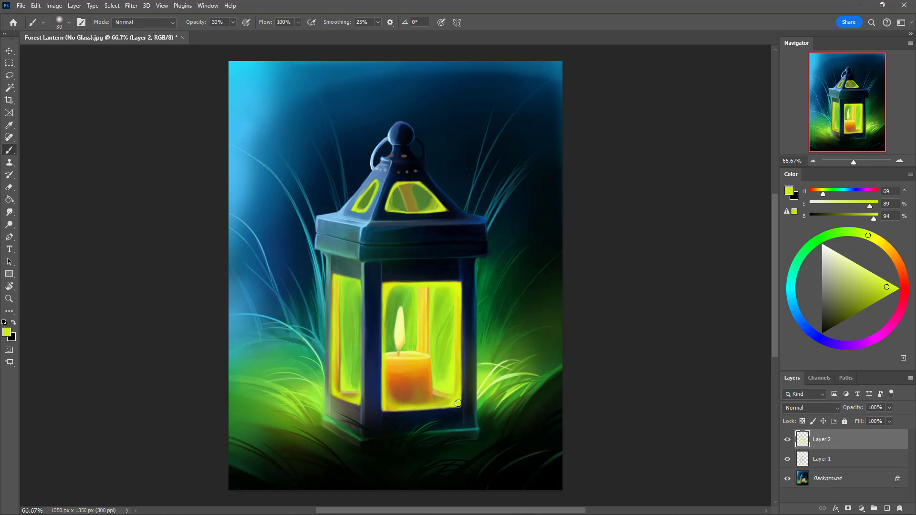
pyautogui.press('e')
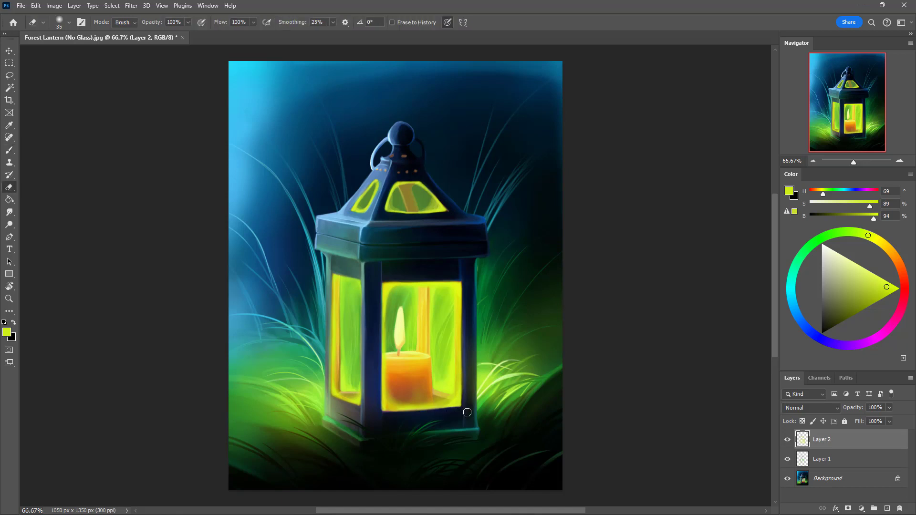
pyautogui.press('b')
pyautogui.keyDown('alt'); pyautogui.click(457, 403); pyautogui.keyUp('alt')
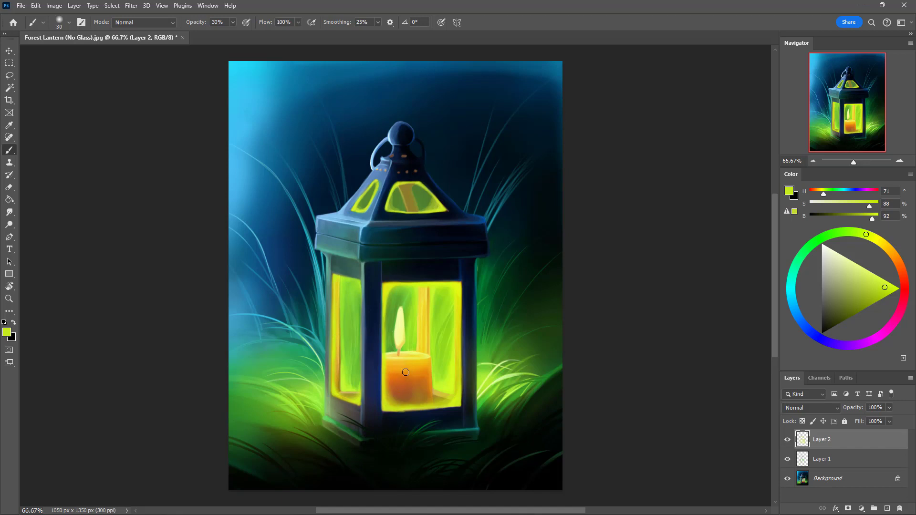
# Step: Paint the candle flame's core white (H 68, S 0, B 100) with a small brush at 30% opacity
pyautogui.press('i')
pyautogui.click(416, 324)
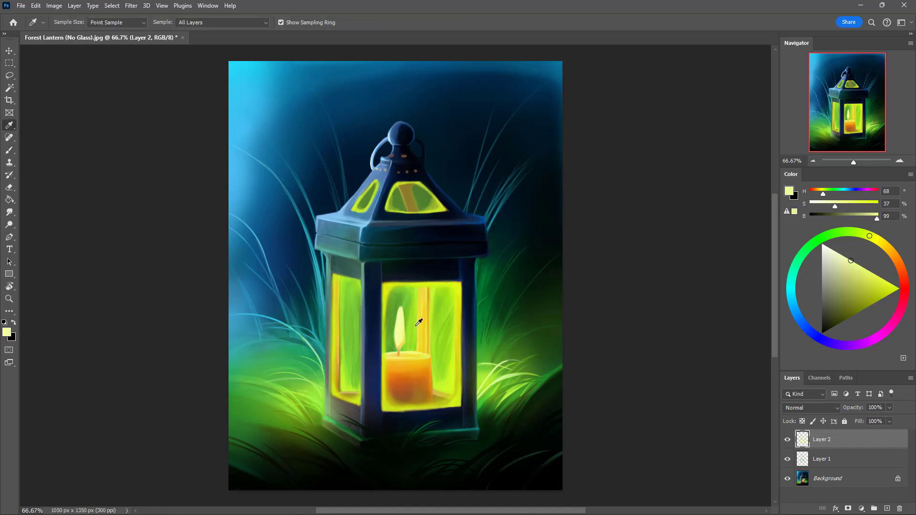
pyautogui.click(821, 245)
pyautogui.press('b')
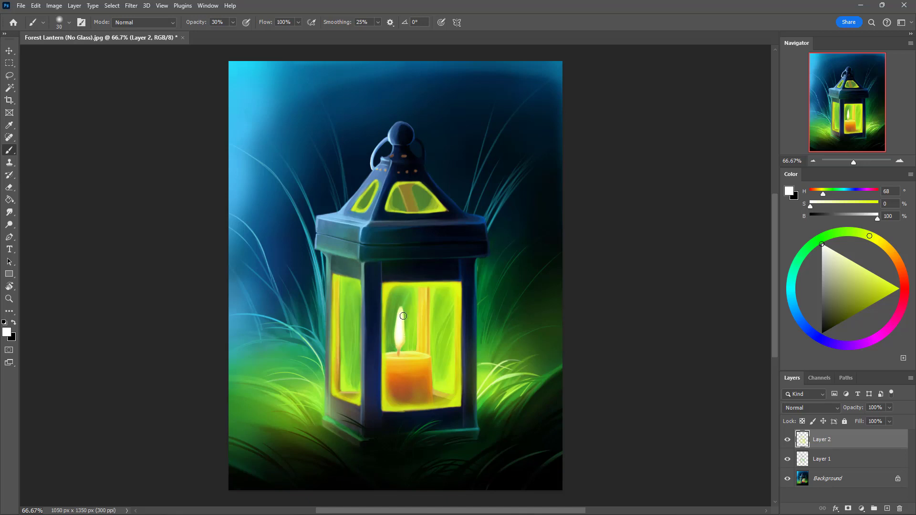
pyautogui.moveTo(403, 315); pyautogui.dragTo(399, 336)
# Step: Touch up the candle flame with a size 25 brush and a pale yellow (H 67, S 34, B 99) sampled from it
pyautogui.press(']')
pyautogui.press(']')
pyautogui.press(']')
pyautogui.press(']')
pyautogui.press(']')
pyautogui.click(899, 289)
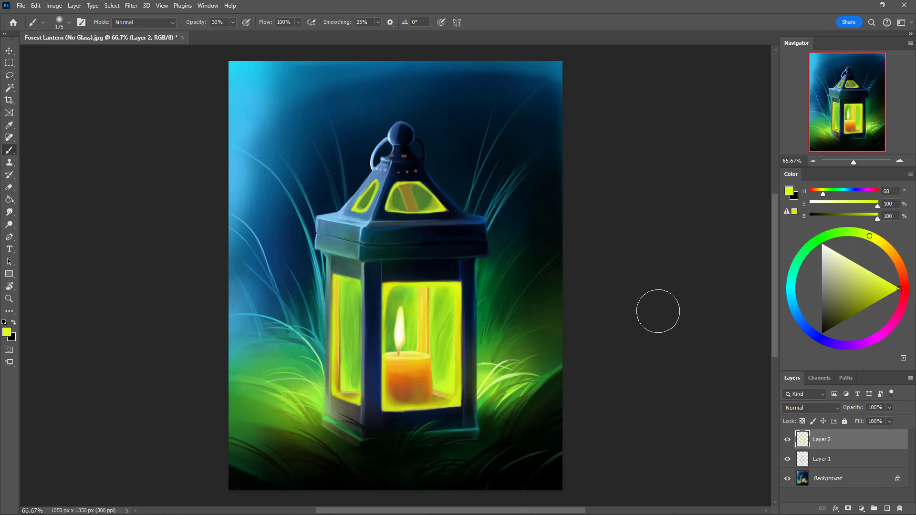
pyautogui.press('[')
pyautogui.press('[')
pyautogui.press('[')
pyautogui.keyDown('alt'); pyautogui.click(401, 325); pyautogui.keyUp('alt')
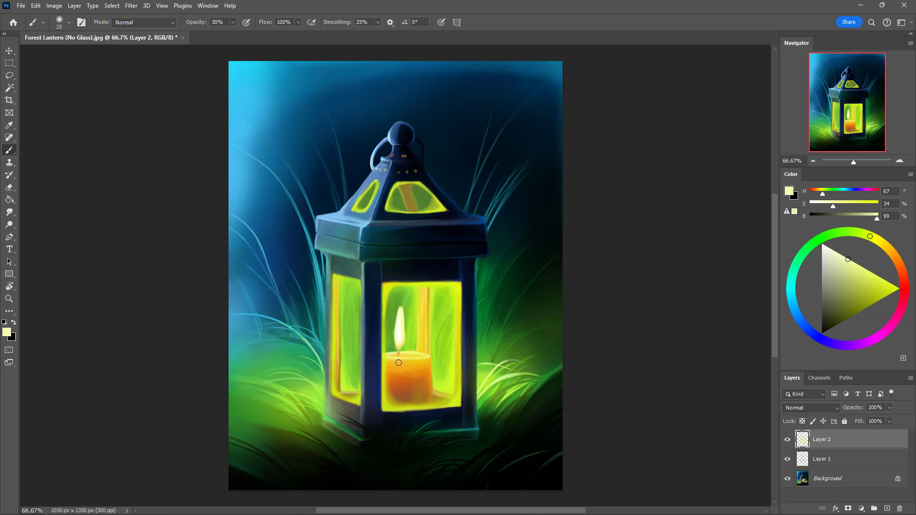
# Step: Paint the side opening's lower left corner with a dark gold (H 53, S 96, B 74) using a size 25 brush
pyautogui.press(']')
pyautogui.press(']')
pyautogui.keyDown('alt'); pyautogui.click(336, 392); pyautogui.keyUp('alt')
pyautogui.moveTo(335, 392)
pyautogui.mouseDown()
pyautogui.moveTo(335, 354)
pyautogui.moveTo(340, 398)
pyautogui.moveTo(334, 373)
pyautogui.moveTo(334, 391)
pyautogui.mouseUp()
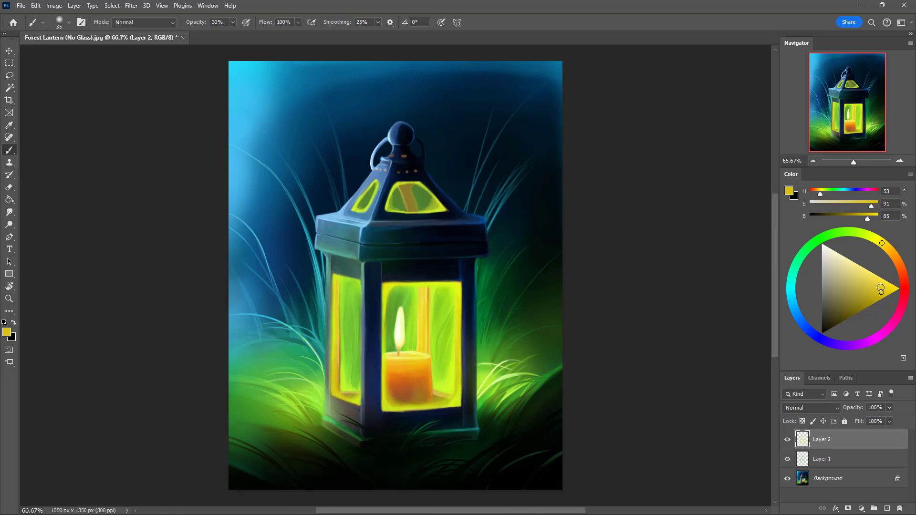
pyautogui.click(880, 294)
pyautogui.moveTo(880, 294); pyautogui.dragTo(876, 299)
pyautogui.press('[')
pyautogui.press('[')
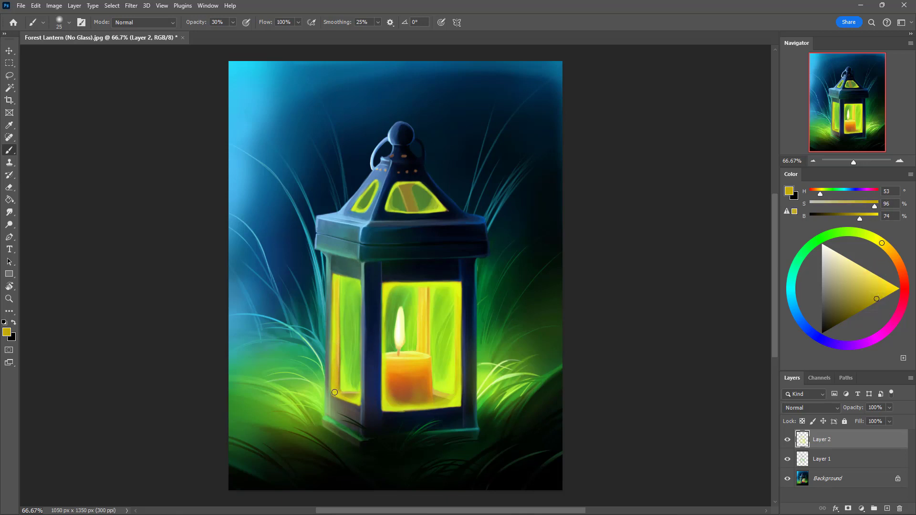
pyautogui.moveTo(334, 393)
pyautogui.mouseDown()
pyautogui.moveTo(332, 357)
pyautogui.moveTo(334, 387)
pyautogui.mouseUp()
# Step: Brighten the side opening's upper and right edges with a light yellow (H 63, S 75, B 100) and a size 20 brush
pyautogui.press('i')
pyautogui.click(335, 276)
pyautogui.press('e')
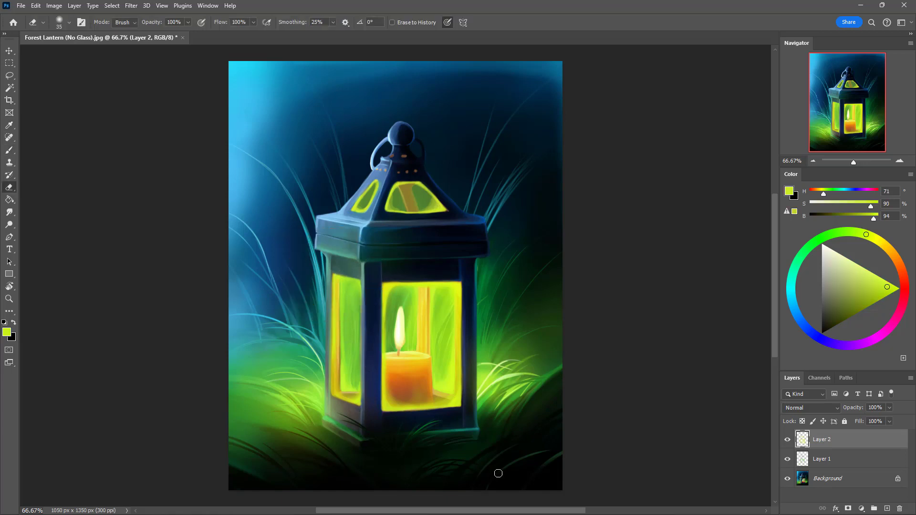
pyautogui.press('b')
pyautogui.keyDown('alt'); pyautogui.click(387, 288); pyautogui.keyUp('alt')
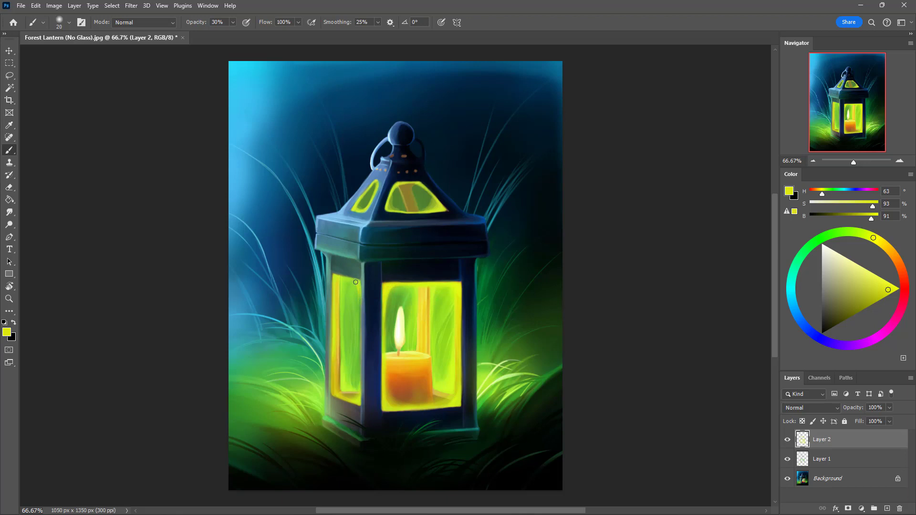
pyautogui.moveTo(882, 287); pyautogui.dragTo(881, 276)
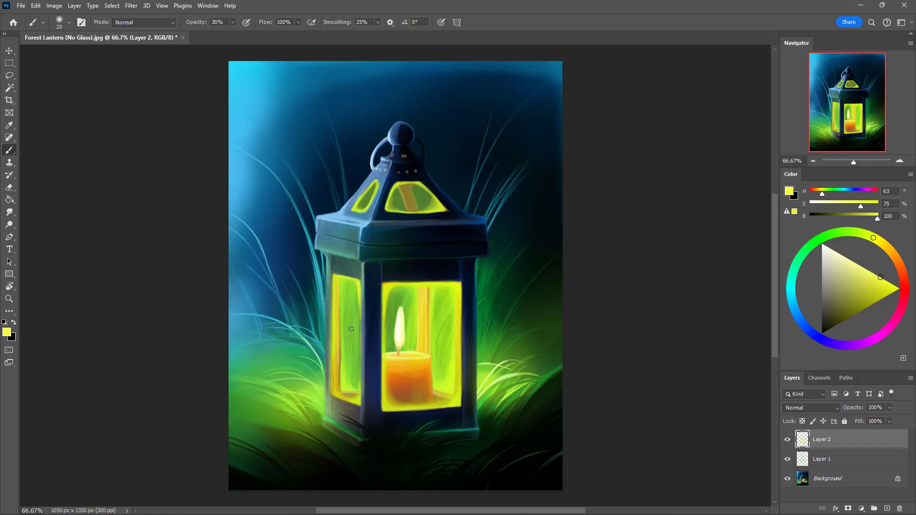
# Step: Sample a green (H 88, S 79, B 86) from the side opening and touch up its upper right glass with a size 25 brush
pyautogui.press('i')
pyautogui.click(357, 290)
pyautogui.press('b')
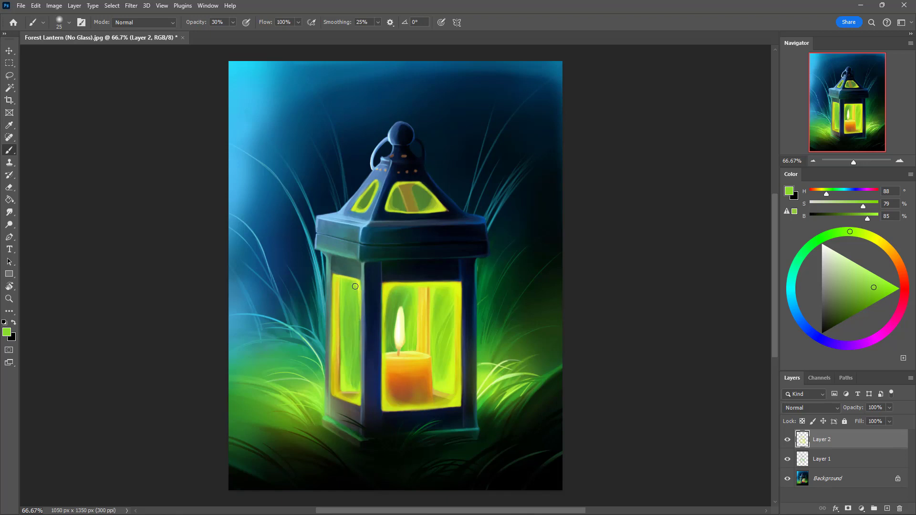
pyautogui.keyDown('alt'); pyautogui.click(355, 286); pyautogui.keyUp('alt')
pyautogui.press(']')
pyautogui.keyDown('alt'); pyautogui.click(356, 292); pyautogui.keyUp('alt')
# Step: Clean up the side opening's right edge along the corner post with a size 30 eraser
pyautogui.press('e')
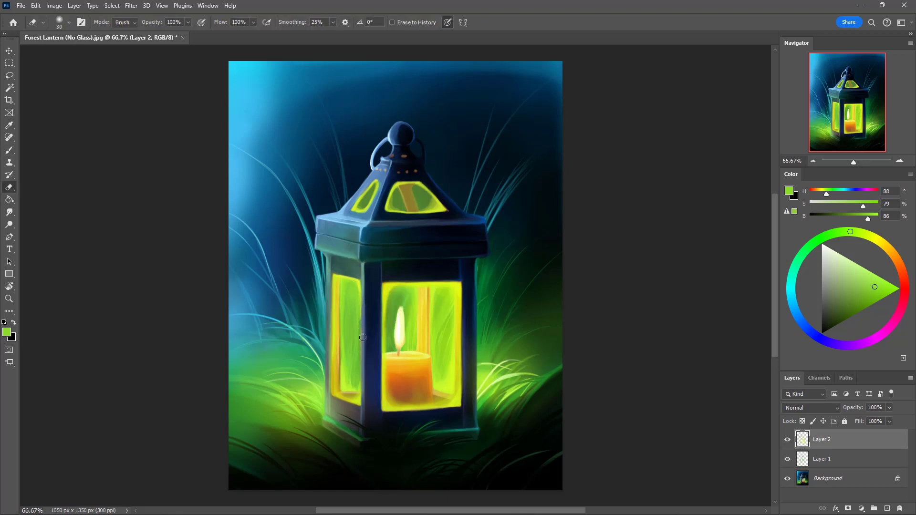
pyautogui.press('i')
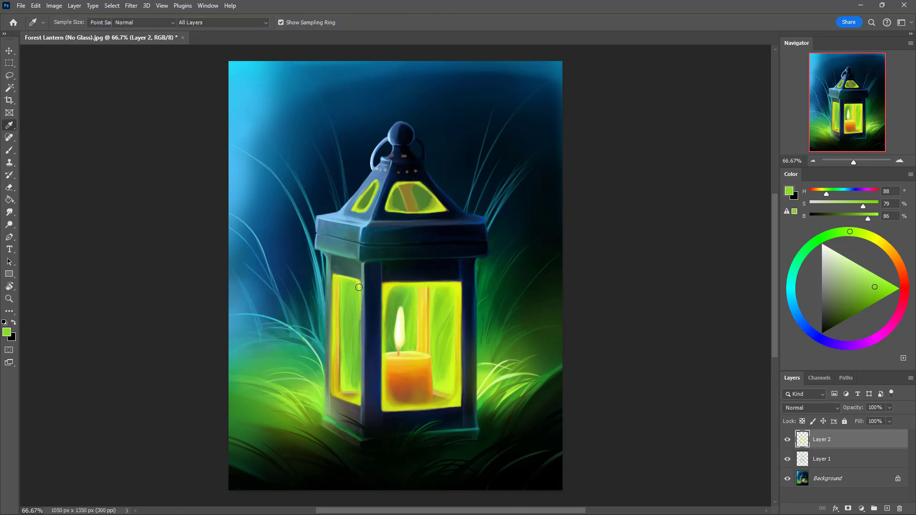
pyautogui.press('b')
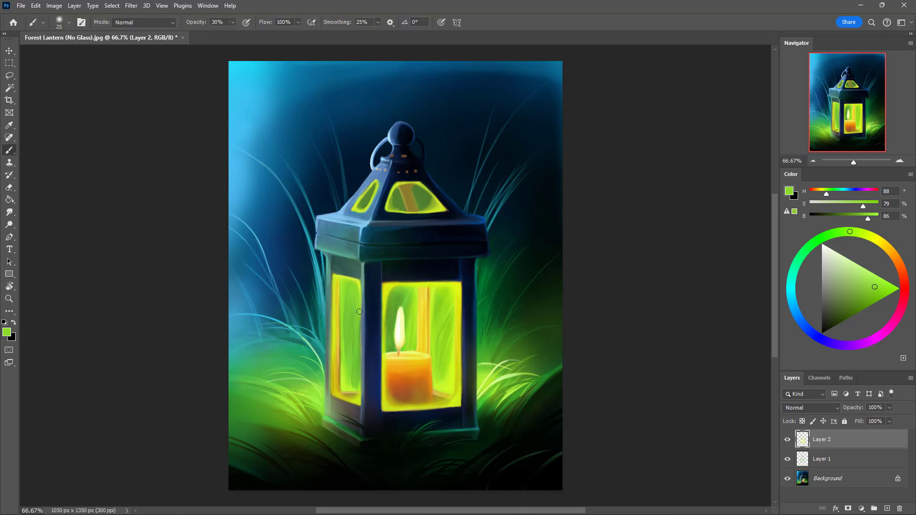
pyautogui.press('e')
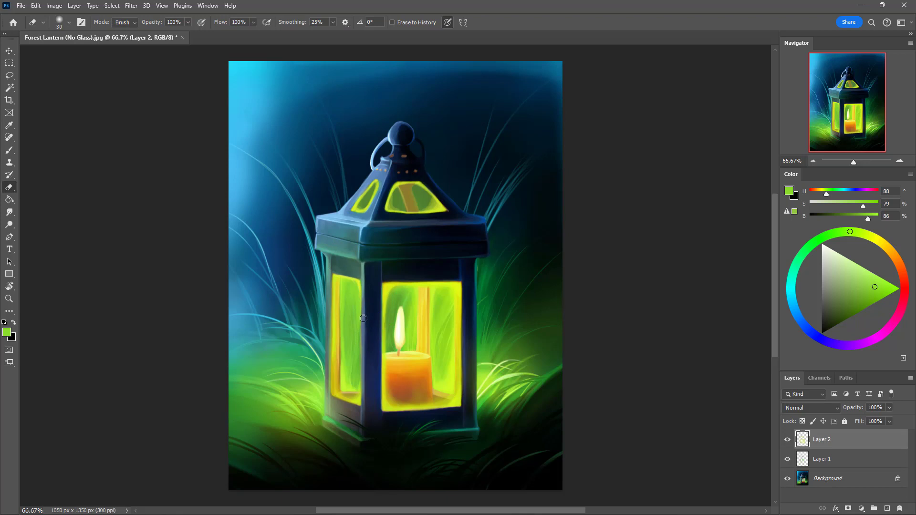
pyautogui.moveTo(363, 274); pyautogui.dragTo(361, 368)
# Step: Add a new layer above Layer 2 and paint bright yellow (H 69, S 93, B 100) over the front opening's left part
pyautogui.press('b')
pyautogui.keyDown('alt'); pyautogui.click(442, 380); pyautogui.keyUp('alt')
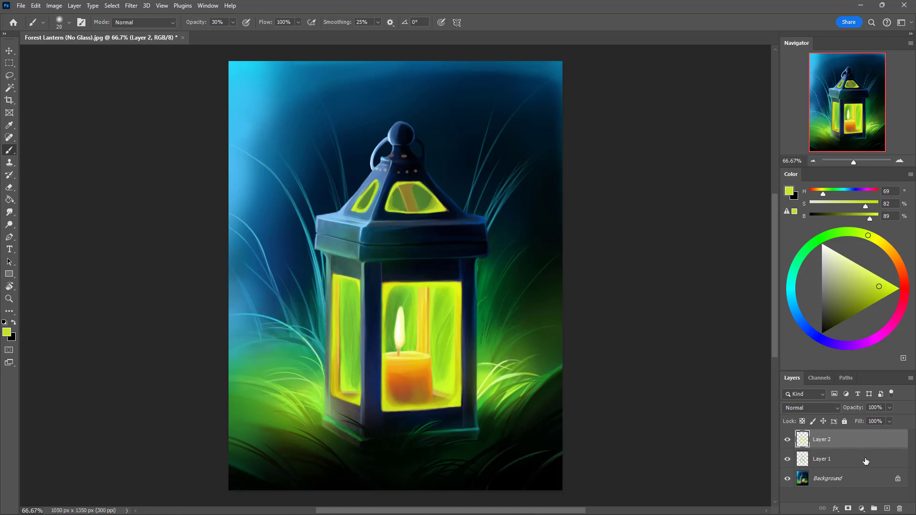
pyautogui.click(887, 508)
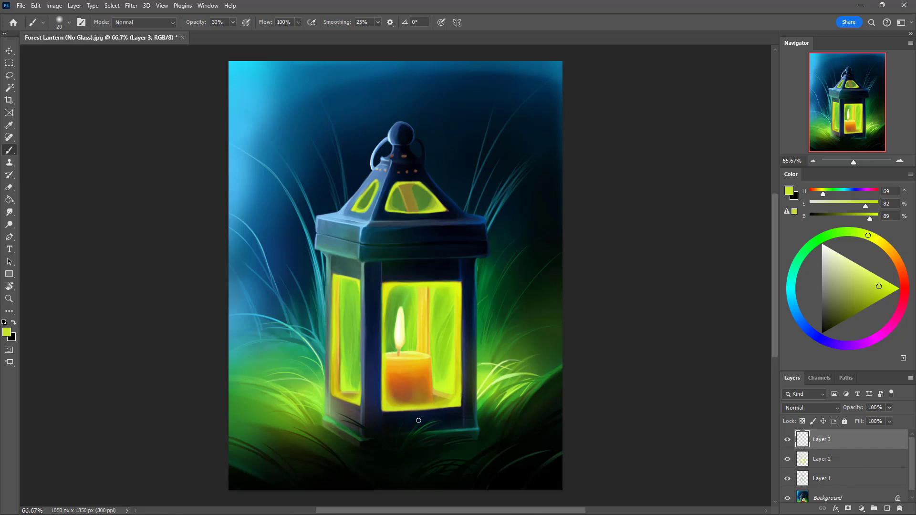
pyautogui.click(894, 285)
pyautogui.press(']')
pyautogui.press(']')
pyautogui.press(']')
pyautogui.press(']')
pyautogui.press(']')
pyautogui.moveTo(402, 296)
pyautogui.mouseDown()
pyautogui.moveTo(398, 349)
pyautogui.moveTo(393, 299)
pyautogui.moveTo(397, 292)
pyautogui.moveTo(399, 316)
pyautogui.moveTo(405, 296)
pyautogui.moveTo(406, 316)
pyautogui.moveTo(406, 300)
pyautogui.moveTo(419, 294)
pyautogui.moveTo(392, 299)
pyautogui.moveTo(438, 296)
pyautogui.moveTo(404, 299)
pyautogui.moveTo(437, 298)
pyautogui.moveTo(416, 303)
pyautogui.moveTo(435, 297)
pyautogui.moveTo(414, 300)
pyautogui.moveTo(425, 293)
pyautogui.moveTo(410, 306)
pyautogui.moveTo(435, 299)
pyautogui.moveTo(435, 355)
pyautogui.moveTo(450, 298)
pyautogui.moveTo(391, 356)
pyautogui.moveTo(394, 313)
pyautogui.moveTo(395, 386)
pyautogui.mouseUp()
# Step: Cover the rest of the front opening, including the candle, with the same bright yellow, using a brush around size 90
pyautogui.press(']')
pyautogui.press(']')
pyautogui.press(']')
pyautogui.press('[')
pyautogui.press('[')
pyautogui.press(']')
pyautogui.moveTo(394, 324)
pyautogui.mouseDown()
pyautogui.moveTo(424, 316)
pyautogui.moveTo(407, 309)
pyautogui.moveTo(392, 369)
pyautogui.mouseUp()
pyautogui.press(']')
pyautogui.press('[')
pyautogui.press('[')
pyautogui.moveTo(432, 330); pyautogui.dragTo(452, 389)
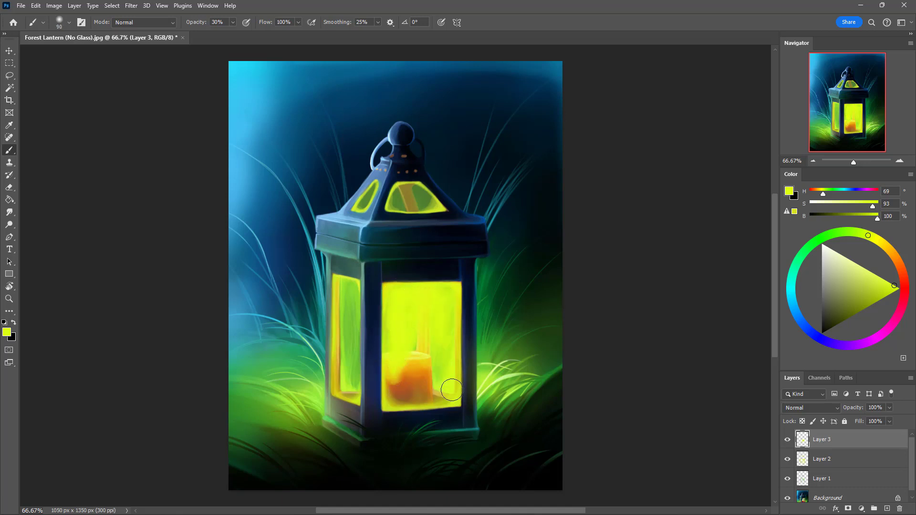
pyautogui.press(']')
pyautogui.moveTo(450, 339)
pyautogui.mouseDown()
pyautogui.moveTo(440, 381)
pyautogui.moveTo(432, 338)
pyautogui.moveTo(407, 363)
pyautogui.moveTo(405, 346)
pyautogui.moveTo(393, 409)
pyautogui.moveTo(392, 360)
pyautogui.moveTo(397, 393)
pyautogui.moveTo(421, 354)
pyautogui.mouseUp()
pyautogui.press(']')
pyautogui.moveTo(422, 344)
pyautogui.mouseDown()
pyautogui.moveTo(410, 389)
pyautogui.moveTo(411, 374)
pyautogui.moveTo(398, 376)
pyautogui.moveTo(407, 392)
pyautogui.moveTo(429, 395)
pyautogui.moveTo(407, 395)
pyautogui.moveTo(434, 396)
pyautogui.moveTo(449, 352)
pyautogui.moveTo(440, 394)
pyautogui.moveTo(406, 401)
pyautogui.moveTo(435, 367)
pyautogui.moveTo(421, 381)
pyautogui.mouseUp()
pyautogui.press('[')
pyautogui.press('[')
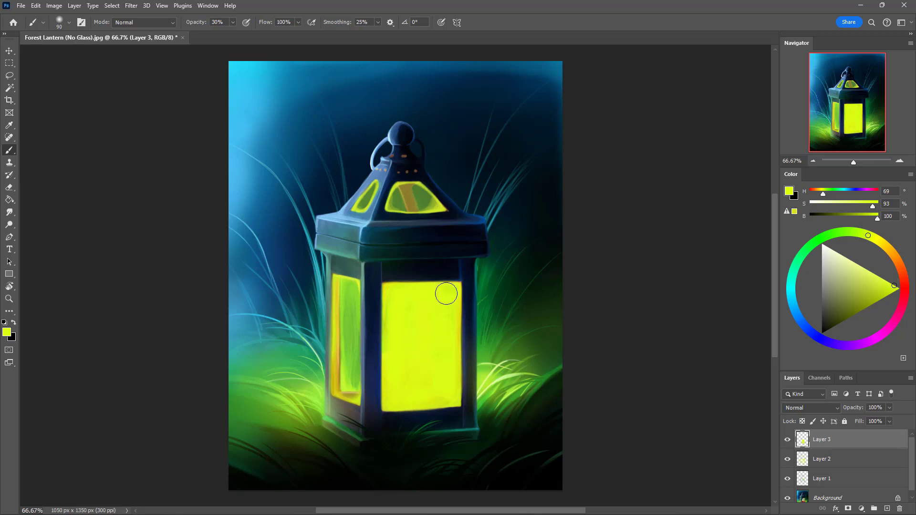
# Step: Fill the side opening and both roof openings with the same bright yellow, using a smaller brush
pyautogui.moveTo(349, 296); pyautogui.dragTo(349, 373)
pyautogui.press('[')
pyautogui.moveTo(347, 284)
pyautogui.mouseDown()
pyautogui.moveTo(355, 397)
pyautogui.moveTo(351, 299)
pyautogui.moveTo(341, 372)
pyautogui.moveTo(347, 284)
pyautogui.moveTo(344, 302)
pyautogui.mouseUp()
pyautogui.press('[')
pyautogui.moveTo(402, 190)
pyautogui.mouseDown()
pyautogui.moveTo(420, 205)
pyautogui.moveTo(394, 206)
pyautogui.moveTo(426, 210)
pyautogui.moveTo(415, 196)
pyautogui.moveTo(400, 197)
pyautogui.moveTo(429, 202)
pyautogui.moveTo(394, 201)
pyautogui.moveTo(433, 204)
pyautogui.moveTo(419, 204)
pyautogui.moveTo(420, 195)
pyautogui.moveTo(433, 204)
pyautogui.moveTo(407, 187)
pyautogui.moveTo(430, 199)
pyautogui.moveTo(416, 190)
pyautogui.moveTo(397, 200)
pyautogui.moveTo(402, 189)
pyautogui.moveTo(349, 229)
pyautogui.moveTo(376, 185)
pyautogui.moveTo(355, 211)
pyautogui.moveTo(375, 187)
pyautogui.mouseUp()
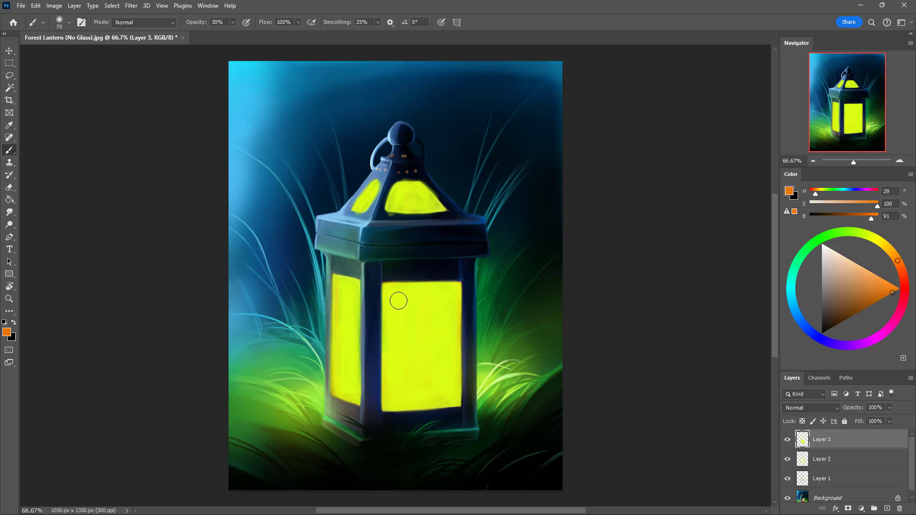
# Step: Paint an orange (H 29, S 100, B 91) border around the inside of the front opening with a size 70 brush
pyautogui.moveTo(396, 290)
pyautogui.mouseDown()
pyautogui.moveTo(387, 333)
pyautogui.moveTo(388, 290)
pyautogui.moveTo(386, 352)
pyautogui.moveTo(387, 288)
pyautogui.moveTo(407, 288)
pyautogui.moveTo(387, 302)
pyautogui.moveTo(386, 368)
pyautogui.moveTo(387, 289)
pyautogui.moveTo(406, 283)
pyautogui.moveTo(388, 306)
pyautogui.mouseUp()
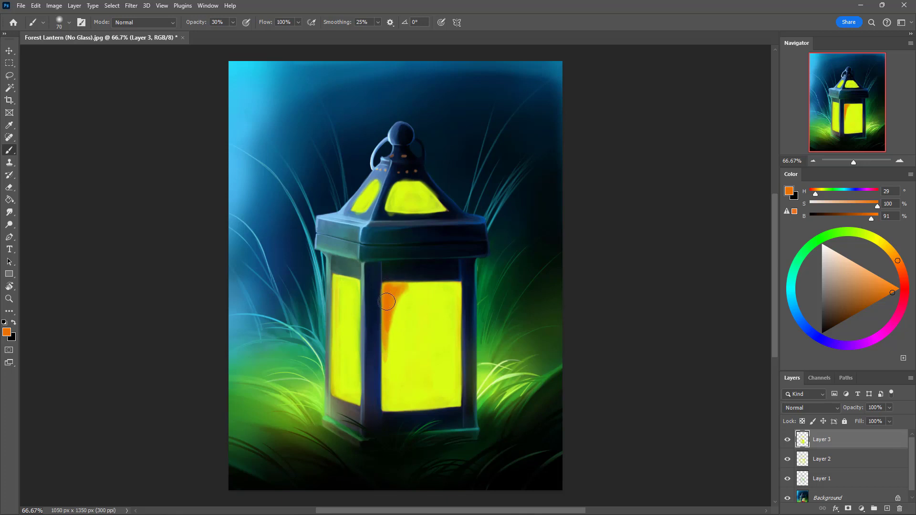
pyautogui.moveTo(450, 285)
pyautogui.mouseDown()
pyautogui.moveTo(388, 292)
pyautogui.moveTo(394, 335)
pyautogui.moveTo(403, 292)
pyautogui.moveTo(388, 322)
pyautogui.moveTo(397, 291)
pyautogui.moveTo(384, 378)
pyautogui.mouseUp()
pyautogui.moveTo(388, 409)
pyautogui.mouseDown()
pyautogui.moveTo(387, 350)
pyautogui.moveTo(396, 408)
pyautogui.moveTo(388, 388)
pyautogui.moveTo(458, 346)
pyautogui.mouseUp()
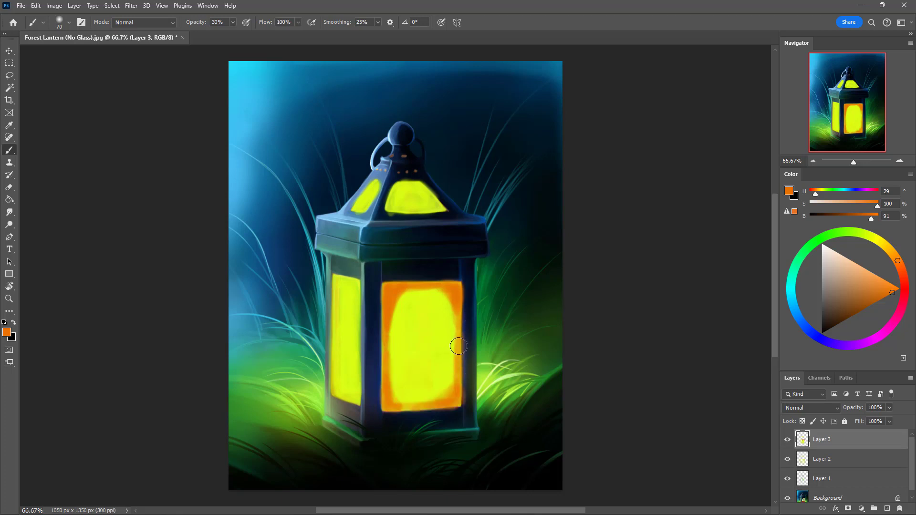
pyautogui.moveTo(442, 402)
pyautogui.mouseDown()
pyautogui.moveTo(387, 405)
pyautogui.moveTo(386, 385)
pyautogui.moveTo(408, 406)
pyautogui.moveTo(401, 398)
pyautogui.moveTo(425, 405)
pyautogui.moveTo(454, 385)
pyautogui.moveTo(423, 407)
pyautogui.moveTo(448, 401)
pyautogui.mouseUp()
pyautogui.moveTo(389, 305); pyautogui.dragTo(413, 289)
pyautogui.moveTo(412, 289); pyautogui.dragTo(448, 288)
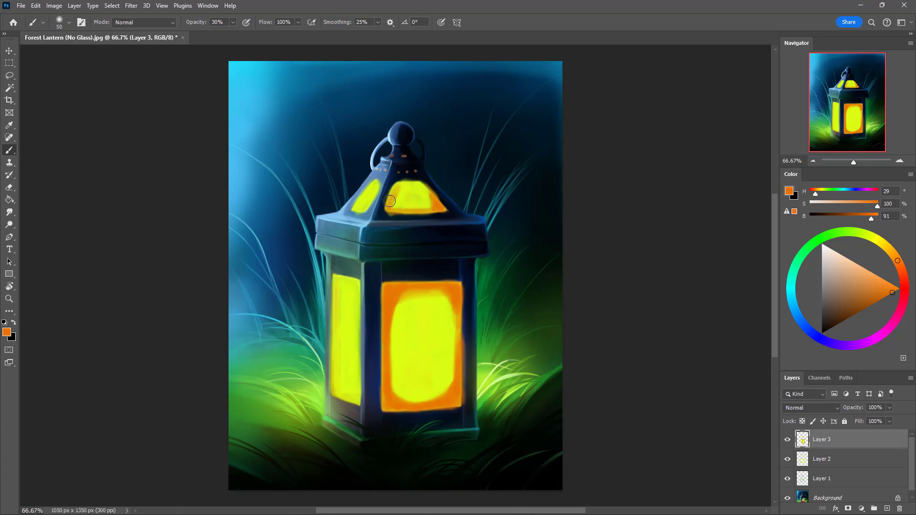
# Step: Paint the same orange along the inner edges of both roof openings and the side opening with a size 50 brush
pyautogui.moveTo(392, 194); pyautogui.dragTo(393, 193)
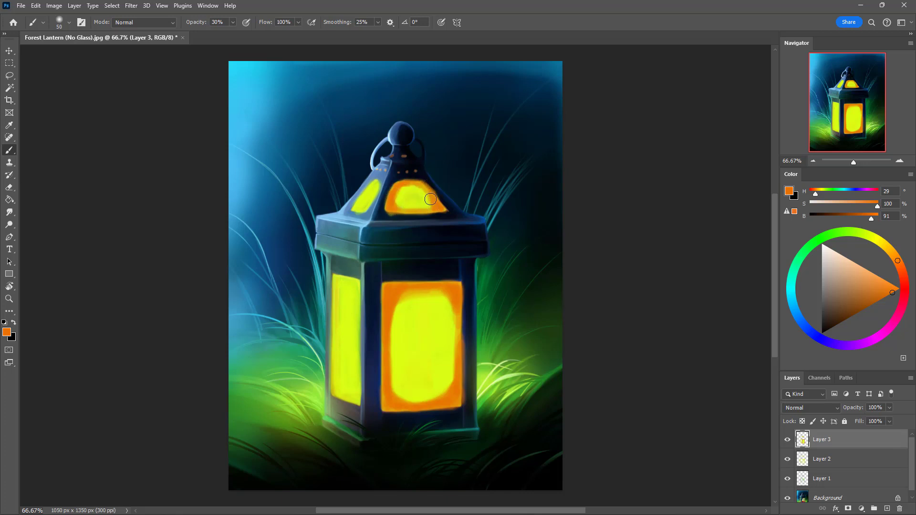
pyautogui.moveTo(377, 183); pyautogui.dragTo(355, 210)
pyautogui.moveTo(336, 276); pyautogui.dragTo(333, 342)
pyautogui.moveTo(337, 397); pyautogui.dragTo(334, 324)
pyautogui.moveTo(339, 395); pyautogui.dragTo(339, 337)
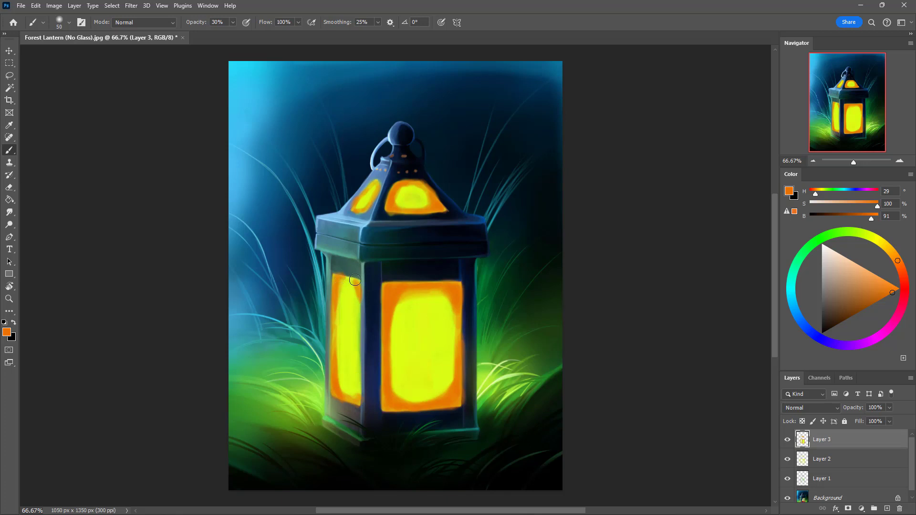
pyautogui.moveTo(355, 280); pyautogui.dragTo(365, 294)
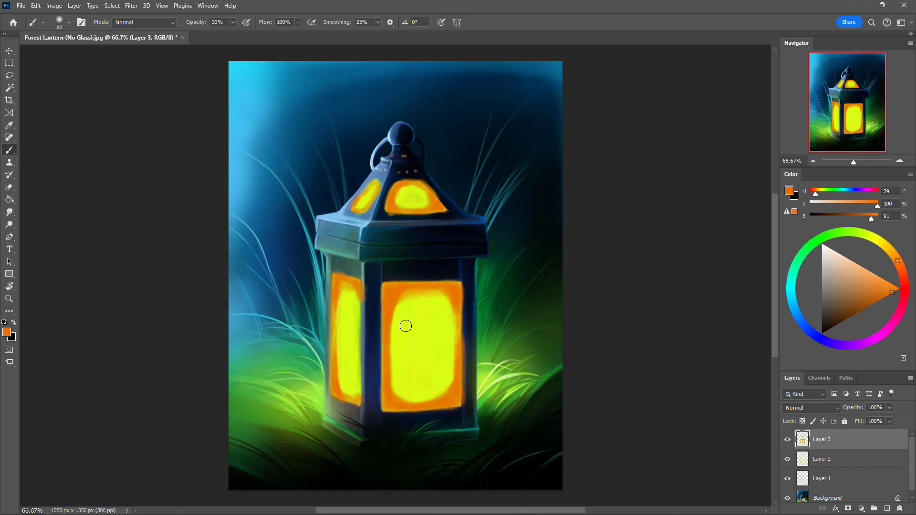
# Step: Blend amber (H 43, S 96, B 100) between the orange borders and yellow centres with a size 90 brush, starting with the front opening
pyautogui.moveTo(897, 260); pyautogui.dragTo(892, 251)
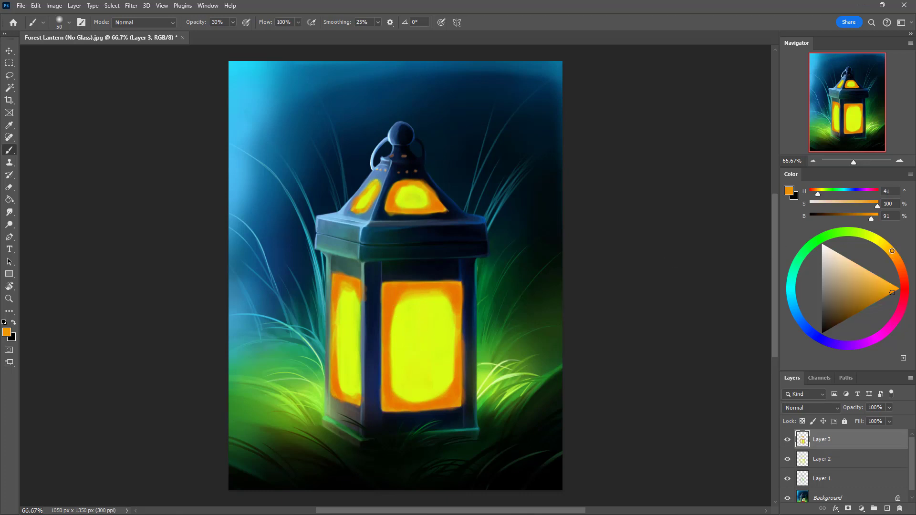
pyautogui.click(895, 281)
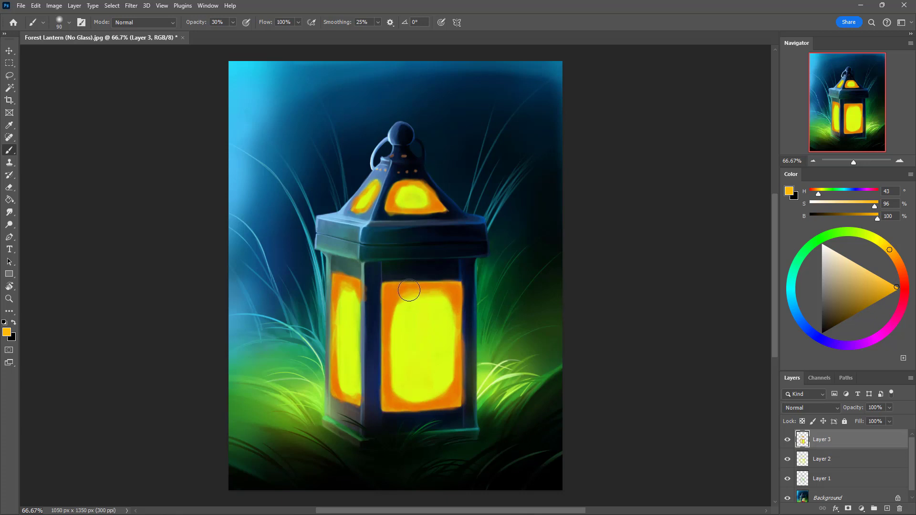
pyautogui.moveTo(409, 290)
pyautogui.mouseDown()
pyautogui.moveTo(388, 353)
pyautogui.moveTo(405, 302)
pyautogui.moveTo(435, 294)
pyautogui.moveTo(417, 300)
pyautogui.moveTo(445, 313)
pyautogui.moveTo(434, 293)
pyautogui.moveTo(453, 337)
pyautogui.mouseUp()
pyautogui.moveTo(444, 296); pyautogui.dragTo(453, 363)
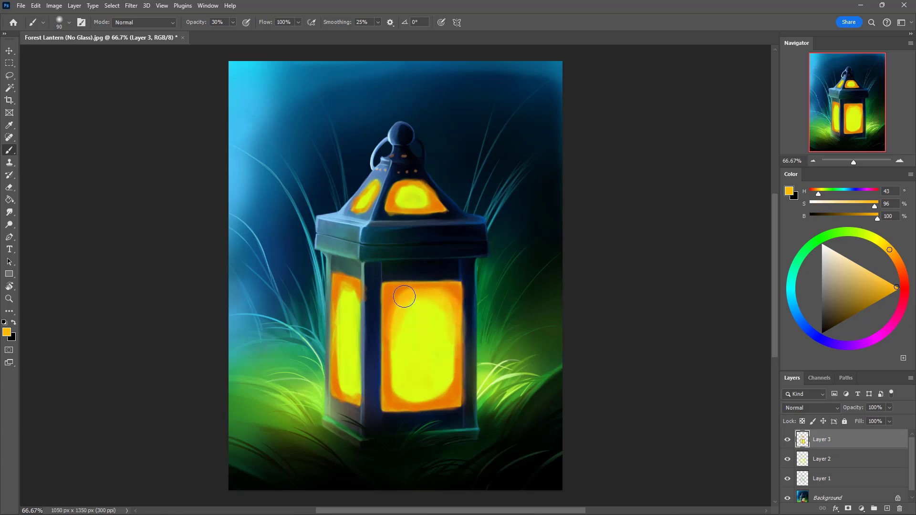
pyautogui.moveTo(404, 297)
pyautogui.mouseDown()
pyautogui.moveTo(390, 378)
pyautogui.moveTo(409, 398)
pyautogui.moveTo(391, 383)
pyautogui.moveTo(439, 393)
pyautogui.moveTo(452, 367)
pyautogui.moveTo(422, 401)
pyautogui.moveTo(446, 391)
pyautogui.moveTo(458, 349)
pyautogui.moveTo(453, 376)
pyautogui.moveTo(404, 397)
pyautogui.moveTo(452, 374)
pyautogui.moveTo(454, 323)
pyautogui.moveTo(450, 382)
pyautogui.moveTo(400, 390)
pyautogui.moveTo(391, 371)
pyautogui.moveTo(437, 388)
pyautogui.moveTo(396, 354)
pyautogui.moveTo(456, 374)
pyautogui.mouseUp()
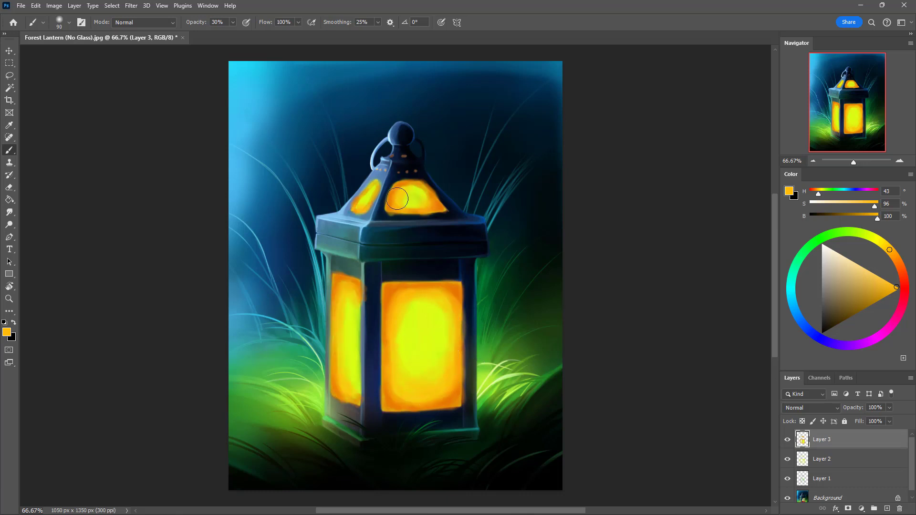
# Step: Soften and narrow the front opening's yellow centre with amber, using a brush enlarged to size 150
pyautogui.press(']')
pyautogui.press(']')
pyautogui.moveTo(415, 306)
pyautogui.mouseDown()
pyautogui.moveTo(416, 376)
pyautogui.moveTo(447, 321)
pyautogui.moveTo(409, 308)
pyautogui.moveTo(408, 386)
pyautogui.moveTo(463, 334)
pyautogui.moveTo(424, 308)
pyautogui.mouseUp()
pyautogui.press(']')
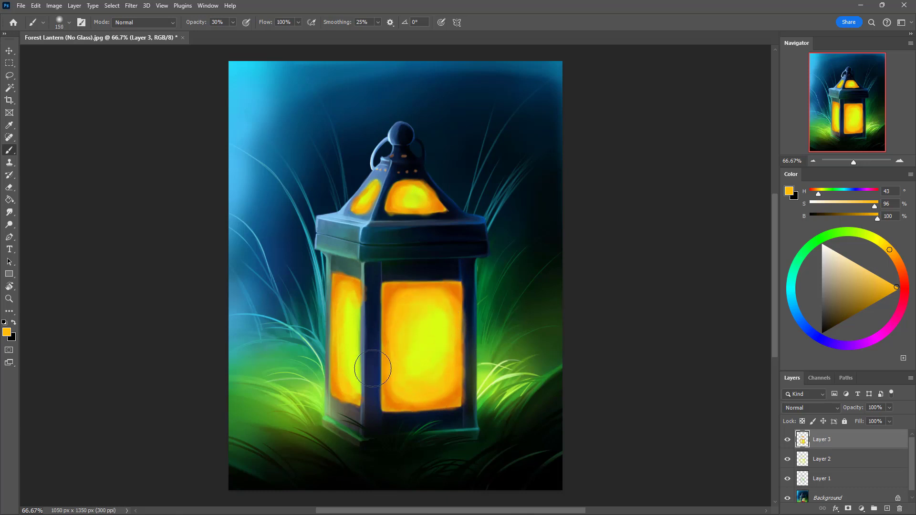
pyautogui.moveTo(373, 368)
pyautogui.mouseDown()
pyautogui.moveTo(399, 388)
pyautogui.moveTo(470, 336)
pyautogui.moveTo(435, 309)
pyautogui.moveTo(402, 342)
pyautogui.moveTo(401, 419)
pyautogui.moveTo(446, 373)
pyautogui.moveTo(433, 372)
pyautogui.moveTo(428, 337)
pyautogui.moveTo(432, 354)
pyautogui.moveTo(428, 346)
pyautogui.moveTo(418, 354)
pyautogui.moveTo(427, 358)
pyautogui.moveTo(433, 329)
pyautogui.moveTo(439, 361)
pyautogui.moveTo(423, 332)
pyautogui.moveTo(421, 373)
pyautogui.moveTo(437, 352)
pyautogui.moveTo(439, 308)
pyautogui.moveTo(457, 303)
pyautogui.moveTo(439, 301)
pyautogui.moveTo(431, 317)
pyautogui.moveTo(449, 317)
pyautogui.moveTo(436, 314)
pyautogui.moveTo(373, 350)
pyautogui.moveTo(389, 405)
pyautogui.moveTo(441, 350)
pyautogui.moveTo(406, 337)
pyautogui.moveTo(405, 379)
pyautogui.moveTo(403, 295)
pyautogui.moveTo(396, 314)
pyautogui.moveTo(426, 374)
pyautogui.moveTo(409, 366)
pyautogui.moveTo(405, 336)
pyautogui.mouseUp()
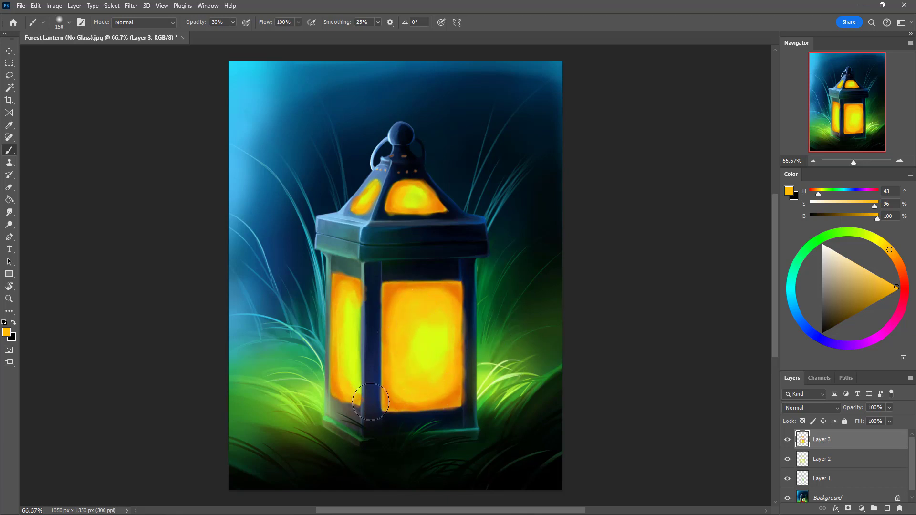
# Step: Blend amber over the side opening with a size 100 brush, undoing one stroke and repainting along its right edge
pyautogui.moveTo(354, 293); pyautogui.dragTo(351, 304)
pyautogui.press('[')
pyautogui.press('[')
pyautogui.moveTo(351, 383)
pyautogui.mouseDown()
pyautogui.moveTo(347, 392)
pyautogui.moveTo(356, 329)
pyautogui.mouseUp()
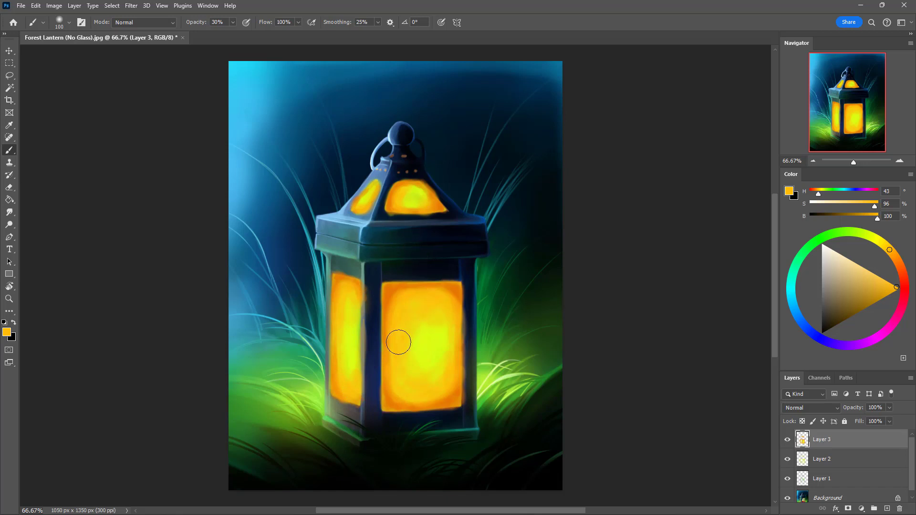
pyautogui.hotkey('ctrl', 'z')
pyautogui.moveTo(360, 289); pyautogui.dragTo(357, 412)
pyautogui.moveTo(360, 287); pyautogui.dragTo(360, 414)
# Step: Blend amber into the edges of both roof openings with a size 90 brush
pyautogui.press('[')
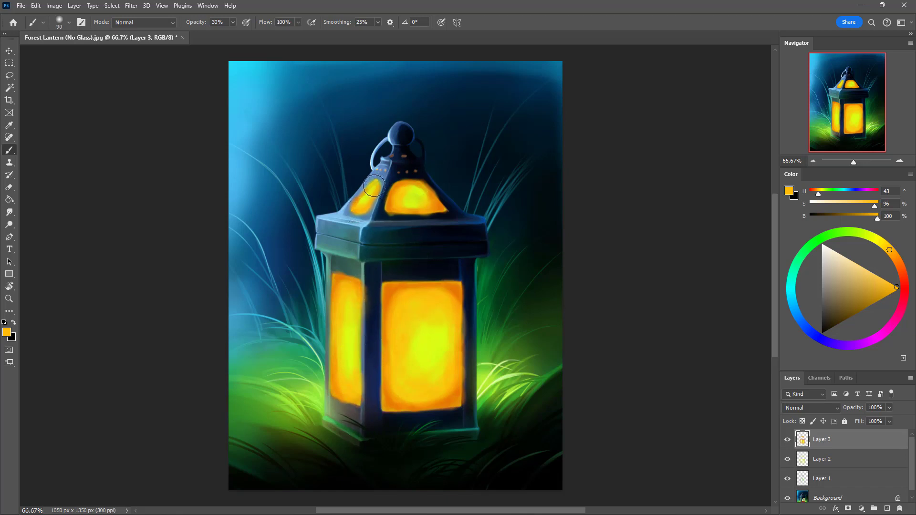
pyautogui.moveTo(374, 185)
pyautogui.mouseDown()
pyautogui.moveTo(390, 174)
pyautogui.moveTo(358, 198)
pyautogui.moveTo(375, 181)
pyautogui.moveTo(378, 189)
pyautogui.moveTo(400, 184)
pyautogui.moveTo(390, 203)
pyautogui.mouseUp()
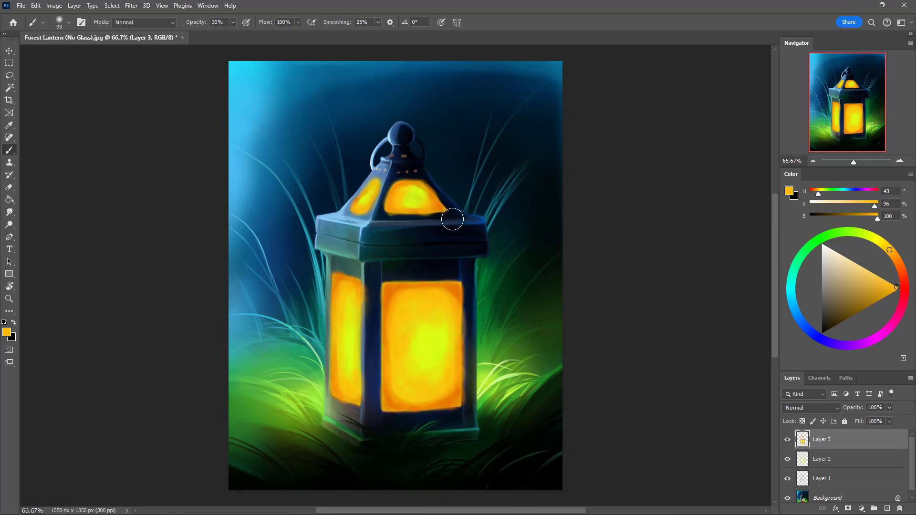
pyautogui.moveTo(452, 220)
pyautogui.mouseDown()
pyautogui.moveTo(420, 206)
pyautogui.moveTo(436, 200)
pyautogui.moveTo(384, 218)
pyautogui.moveTo(457, 201)
pyautogui.moveTo(430, 204)
pyautogui.mouseUp()
pyautogui.press('i')
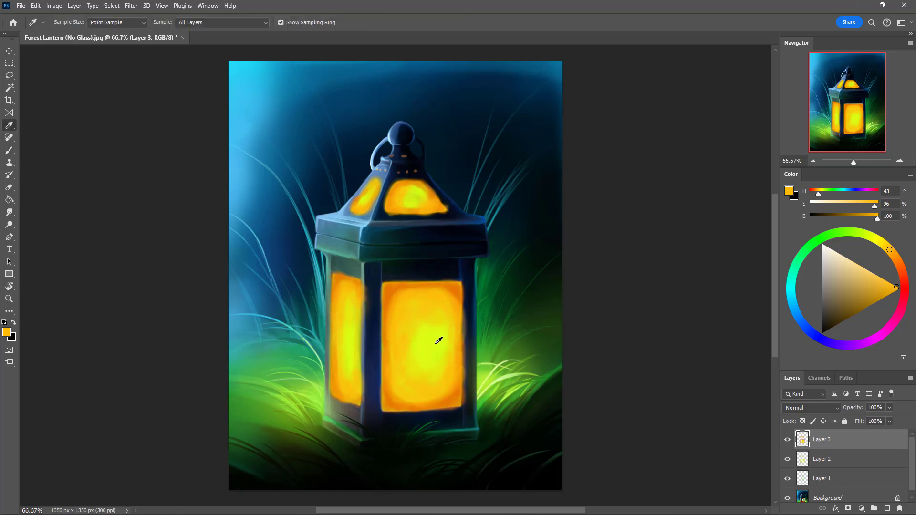
# Step: Brighten the front and side openings' centres with yellow-green (H 69, S 93, B 99) sampled from the front glass, using a size 150 brush
pyautogui.click(435, 344)
pyautogui.press('b')
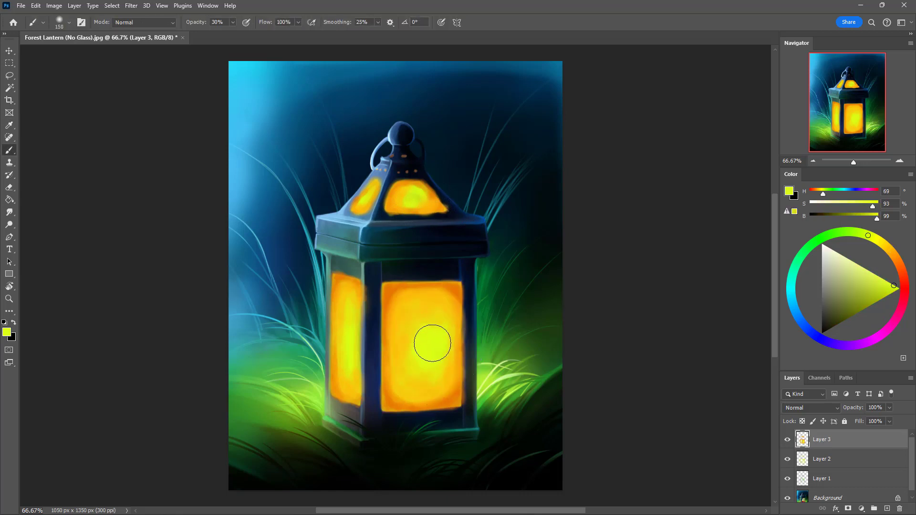
pyautogui.moveTo(432, 343)
pyautogui.mouseDown()
pyautogui.moveTo(430, 324)
pyautogui.moveTo(419, 361)
pyautogui.moveTo(417, 325)
pyautogui.moveTo(426, 360)
pyautogui.moveTo(411, 357)
pyautogui.moveTo(409, 326)
pyautogui.moveTo(429, 365)
pyautogui.moveTo(421, 381)
pyautogui.moveTo(438, 373)
pyautogui.moveTo(443, 382)
pyautogui.moveTo(442, 316)
pyautogui.moveTo(427, 335)
pyautogui.moveTo(442, 321)
pyautogui.moveTo(432, 304)
pyautogui.moveTo(424, 337)
pyautogui.moveTo(413, 308)
pyautogui.moveTo(412, 341)
pyautogui.moveTo(435, 368)
pyautogui.moveTo(421, 384)
pyautogui.moveTo(441, 376)
pyautogui.moveTo(447, 334)
pyautogui.moveTo(443, 343)
pyautogui.moveTo(435, 324)
pyautogui.moveTo(396, 375)
pyautogui.moveTo(348, 308)
pyautogui.moveTo(346, 326)
pyautogui.moveTo(348, 286)
pyautogui.mouseUp()
pyautogui.press('[')
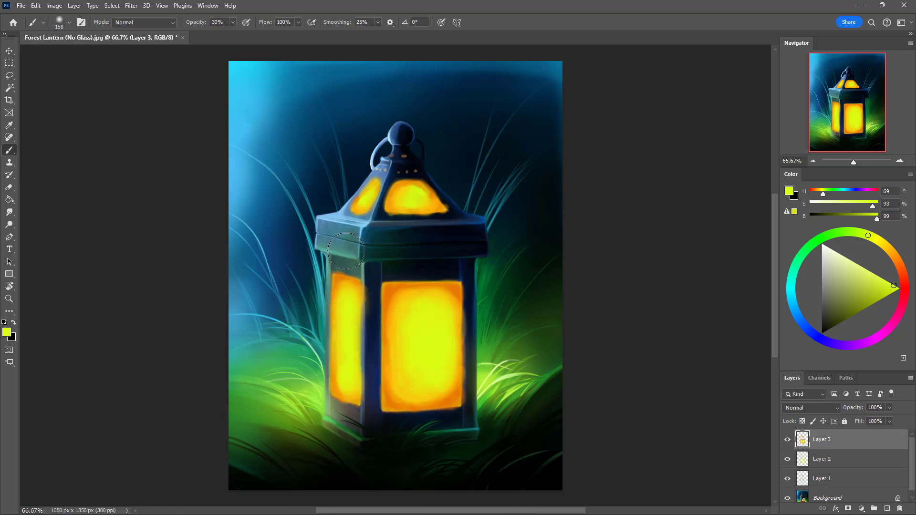
# Step: Paint the front opening's border in red-orange (H 16, S 100, B 78) with a size 45 brush
pyautogui.press('i')
pyautogui.click(391, 288)
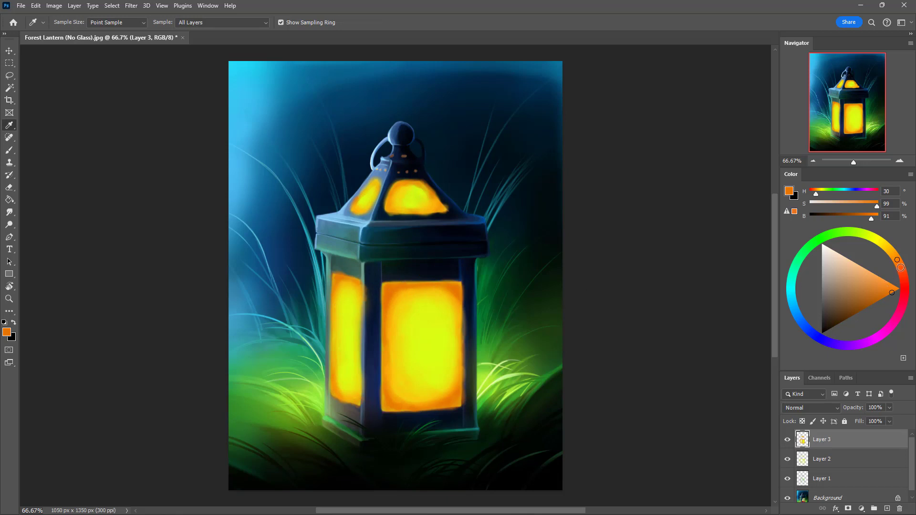
pyautogui.moveTo(901, 267); pyautogui.dragTo(887, 300)
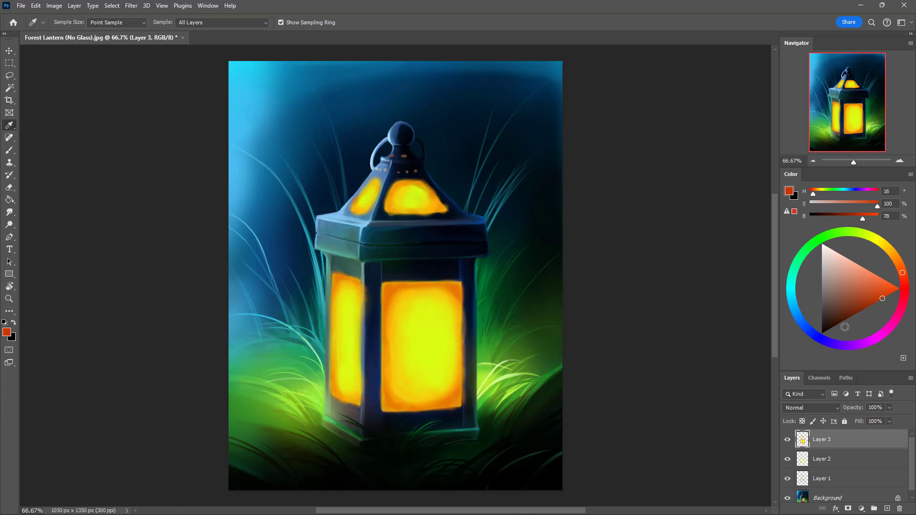
pyautogui.press('b')
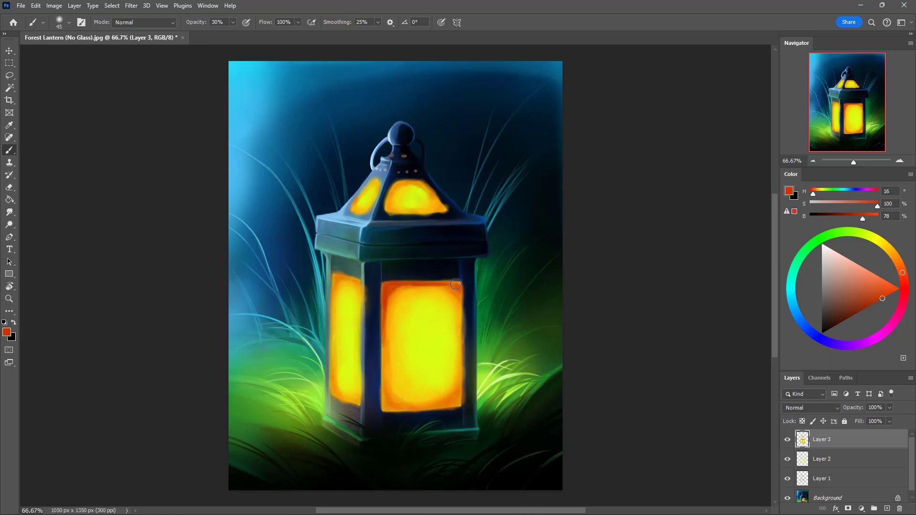
pyautogui.moveTo(384, 342)
pyautogui.mouseDown()
pyautogui.moveTo(386, 403)
pyautogui.moveTo(385, 382)
pyautogui.moveTo(399, 405)
pyautogui.mouseUp()
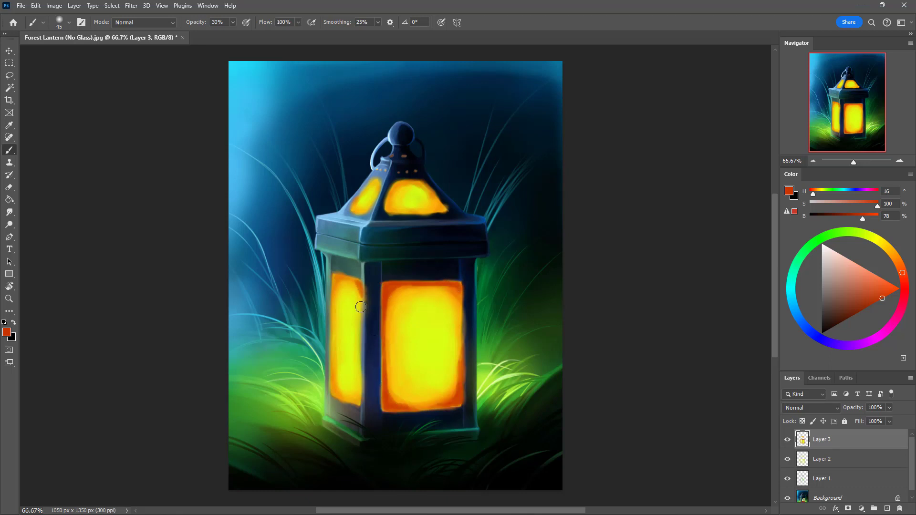
# Step: Paint the same red-orange along the edges of the side opening and both roof openings
pyautogui.moveTo(338, 277); pyautogui.dragTo(333, 277)
pyautogui.moveTo(334, 378); pyautogui.dragTo(343, 300)
pyautogui.moveTo(391, 187); pyautogui.dragTo(389, 211)
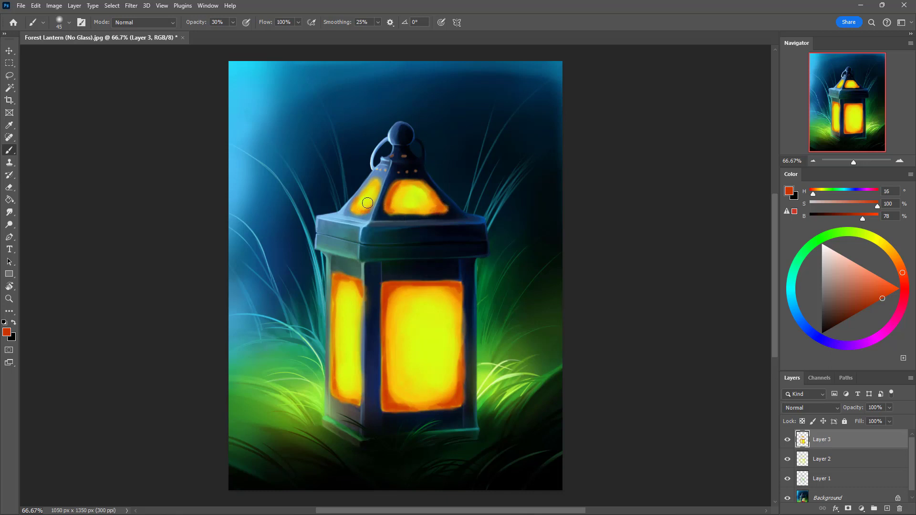
pyautogui.moveTo(356, 211)
pyautogui.mouseDown()
pyautogui.moveTo(367, 189)
pyautogui.moveTo(354, 205)
pyautogui.mouseUp()
# Step: Deepen the front opening's corners and the roof opening's edges with dark red (H 16, S 100, B 50), using brush sizes 50 and 45
pyautogui.press('i')
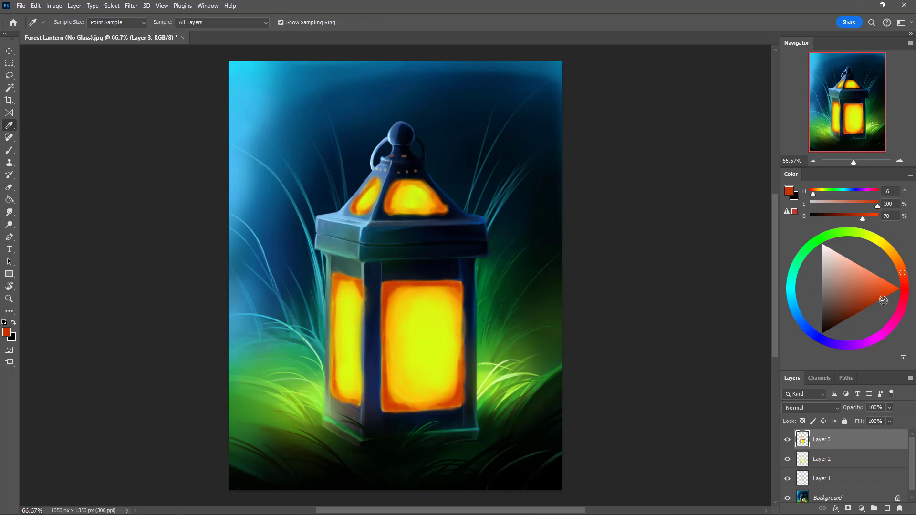
pyautogui.moveTo(882, 300); pyautogui.dragTo(877, 303)
pyautogui.press('b')
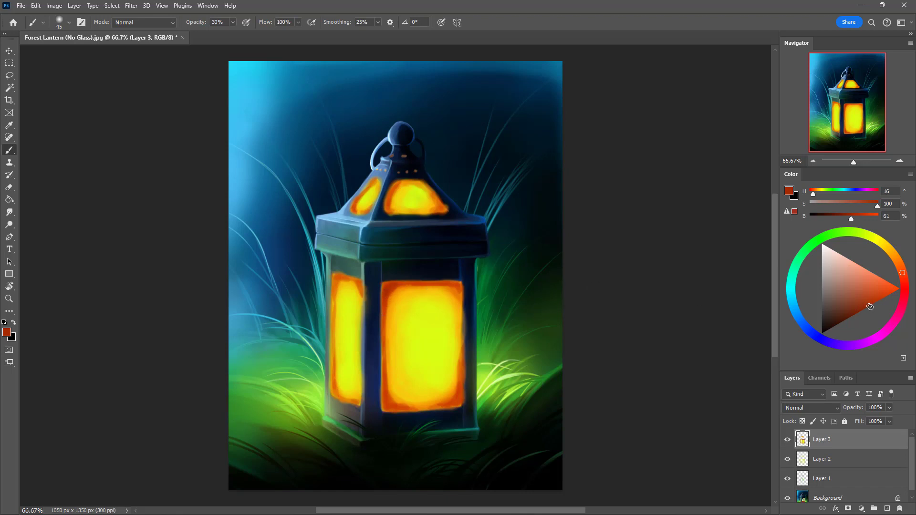
pyautogui.moveTo(870, 307); pyautogui.dragTo(860, 311)
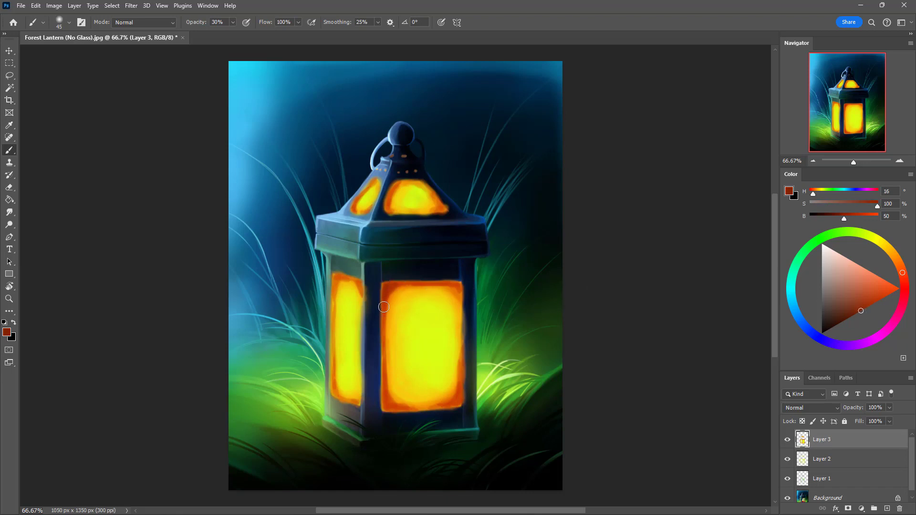
pyautogui.moveTo(383, 307); pyautogui.dragTo(388, 285)
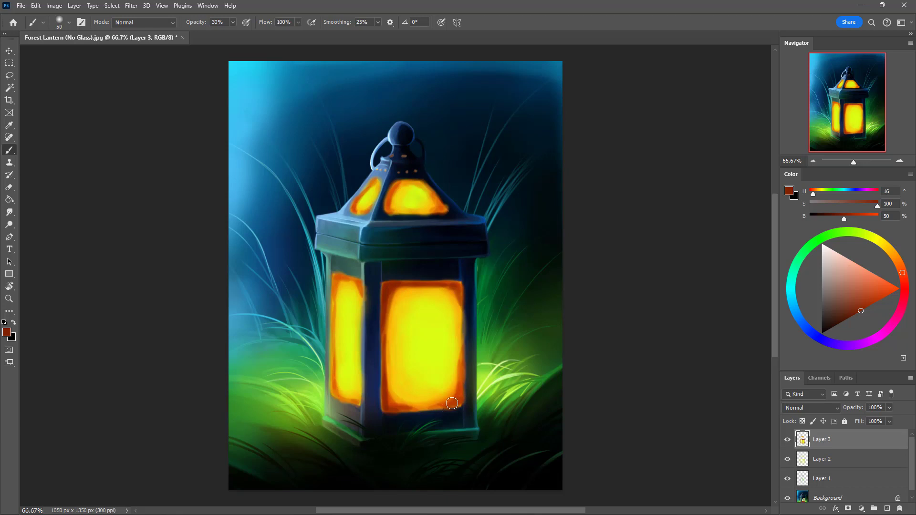
pyautogui.moveTo(453, 404)
pyautogui.mouseDown()
pyautogui.moveTo(463, 387)
pyautogui.moveTo(453, 405)
pyautogui.mouseUp()
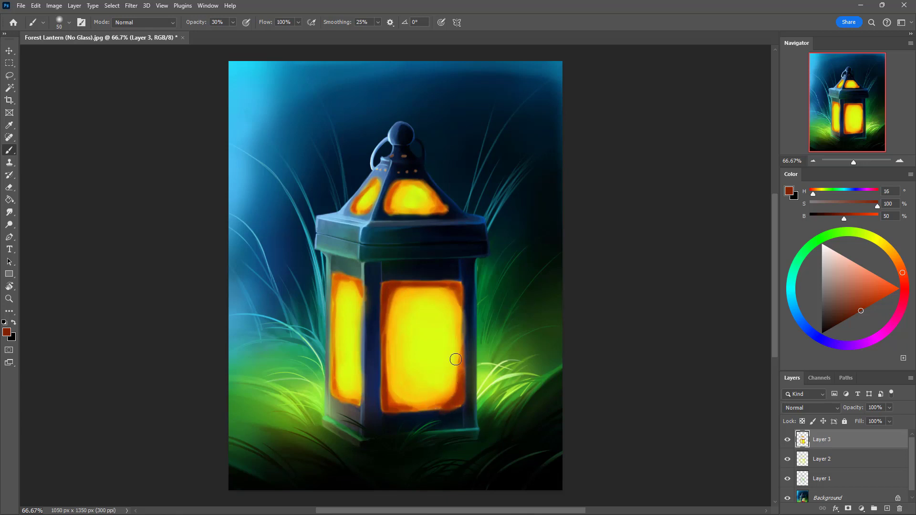
pyautogui.press('[')
pyautogui.moveTo(429, 191); pyautogui.dragTo(395, 213)
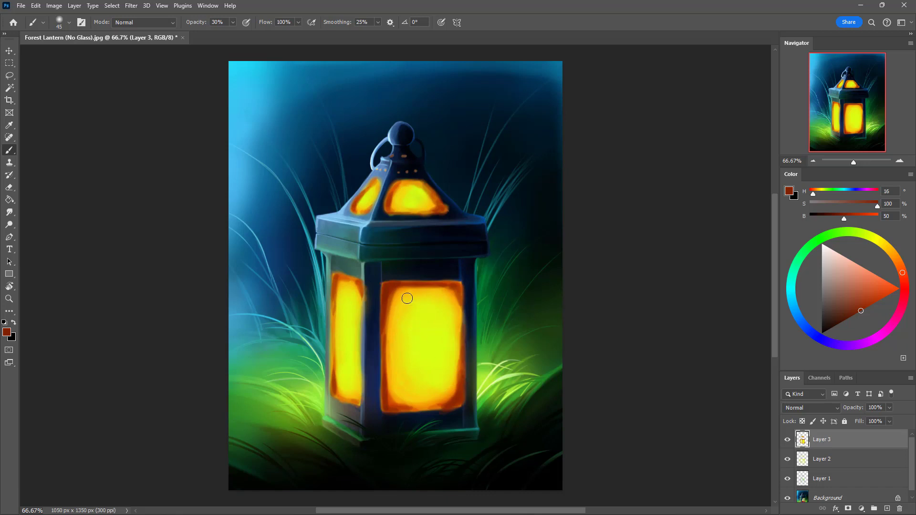
# Step: Blend amber (H 37, S 90, B 96) between the front opening's dark border and yellow centre with a size 100 brush
pyautogui.press('i')
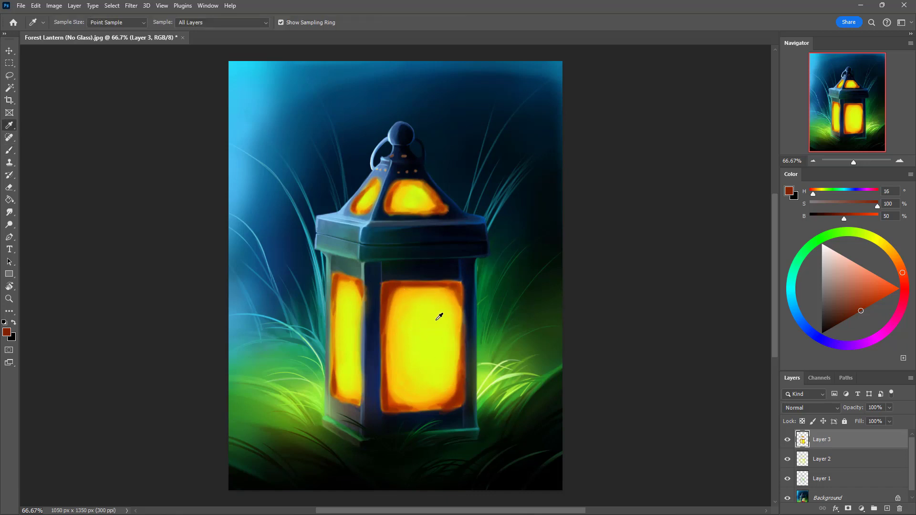
pyautogui.click(401, 290)
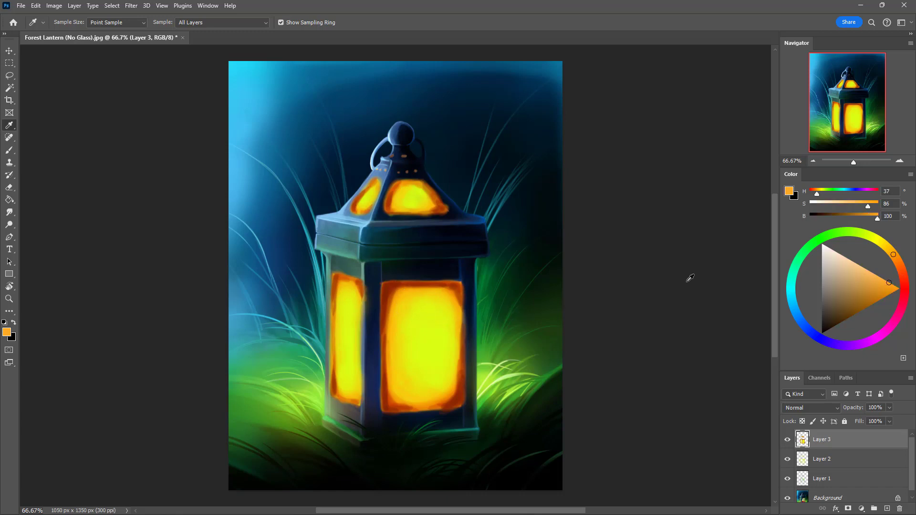
pyautogui.press('b')
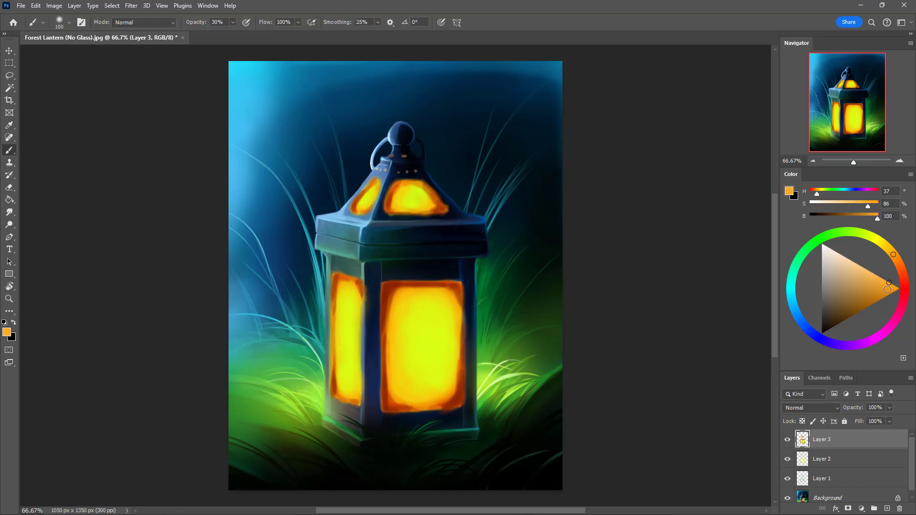
pyautogui.click(889, 286)
pyautogui.moveTo(400, 299); pyautogui.dragTo(398, 339)
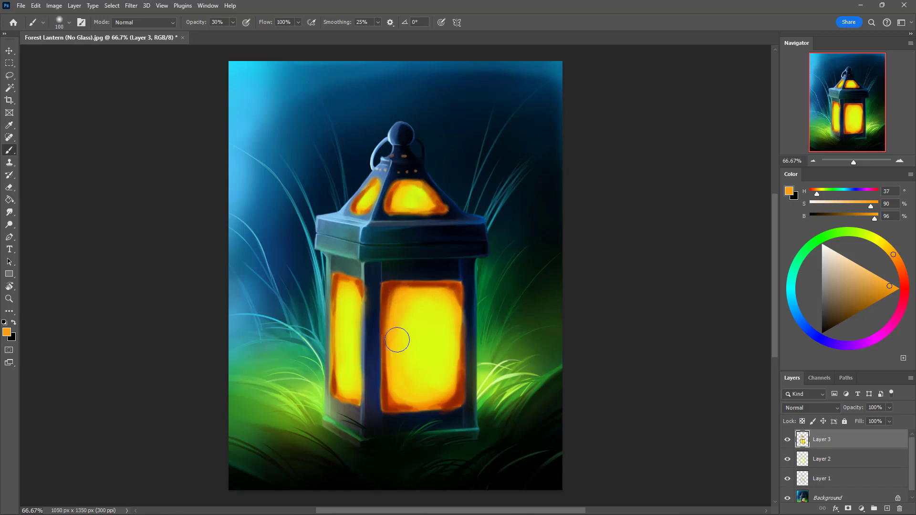
pyautogui.moveTo(398, 290); pyautogui.dragTo(395, 346)
pyautogui.moveTo(405, 296)
pyautogui.mouseDown()
pyautogui.moveTo(439, 297)
pyautogui.moveTo(395, 367)
pyautogui.mouseUp()
pyautogui.moveTo(397, 317); pyautogui.dragTo(392, 368)
pyautogui.moveTo(451, 298)
pyautogui.mouseDown()
pyautogui.moveTo(454, 329)
pyautogui.moveTo(450, 292)
pyautogui.moveTo(461, 312)
pyautogui.moveTo(456, 348)
pyautogui.moveTo(412, 396)
pyautogui.moveTo(392, 398)
pyautogui.moveTo(457, 393)
pyautogui.moveTo(438, 399)
pyautogui.moveTo(456, 393)
pyautogui.moveTo(439, 401)
pyautogui.moveTo(457, 381)
pyautogui.moveTo(460, 367)
pyautogui.moveTo(447, 407)
pyautogui.moveTo(461, 323)
pyautogui.moveTo(441, 399)
pyautogui.moveTo(392, 403)
pyautogui.moveTo(387, 394)
pyautogui.moveTo(405, 404)
pyautogui.moveTo(391, 344)
pyautogui.moveTo(394, 377)
pyautogui.mouseUp()
# Step: Repaint the front opening's centre in yellow-green (H 69, S 93, B 99), softening around it with sampled amber (H 37, S 91, B 96)
pyautogui.press('[')
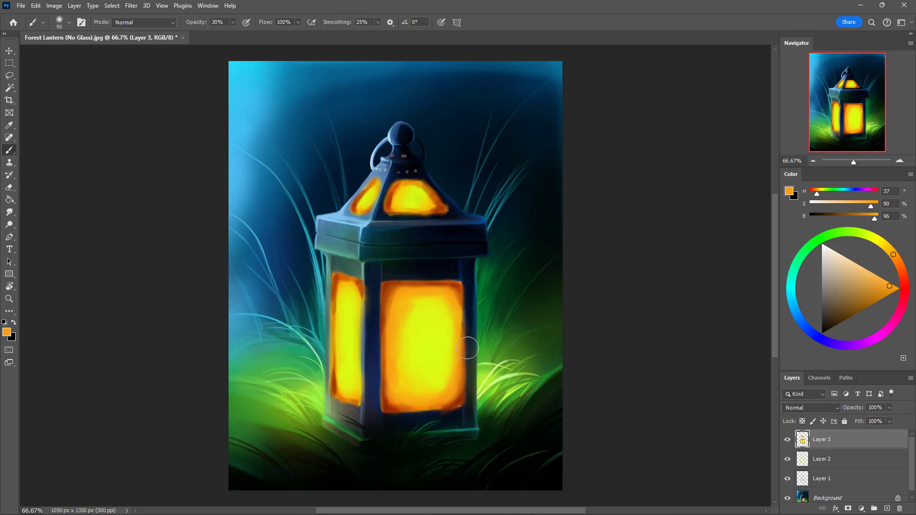
pyautogui.keyDown('alt'); pyautogui.click(429, 337); pyautogui.keyUp('alt')
pyautogui.press(']')
pyautogui.moveTo(412, 325)
pyautogui.mouseDown()
pyautogui.moveTo(401, 360)
pyautogui.moveTo(431, 383)
pyautogui.mouseUp()
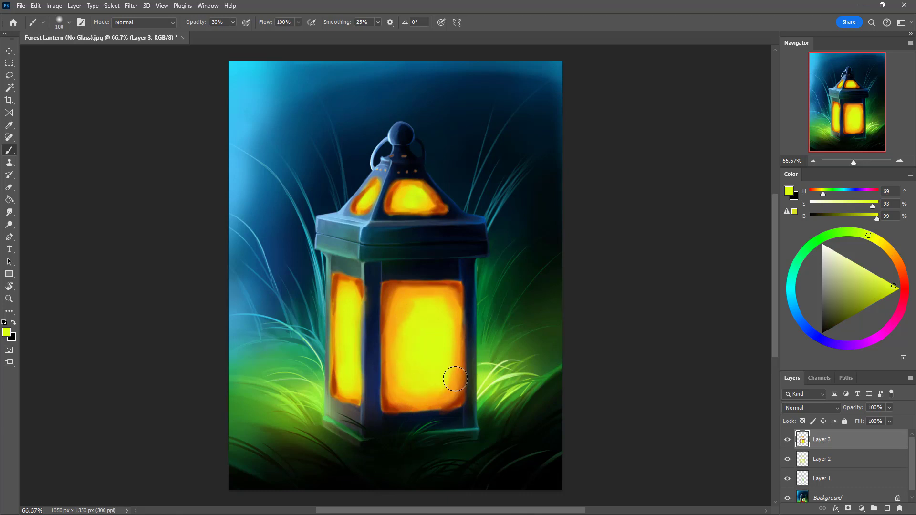
pyautogui.keyDown('alt'); pyautogui.click(436, 382); pyautogui.keyUp('alt')
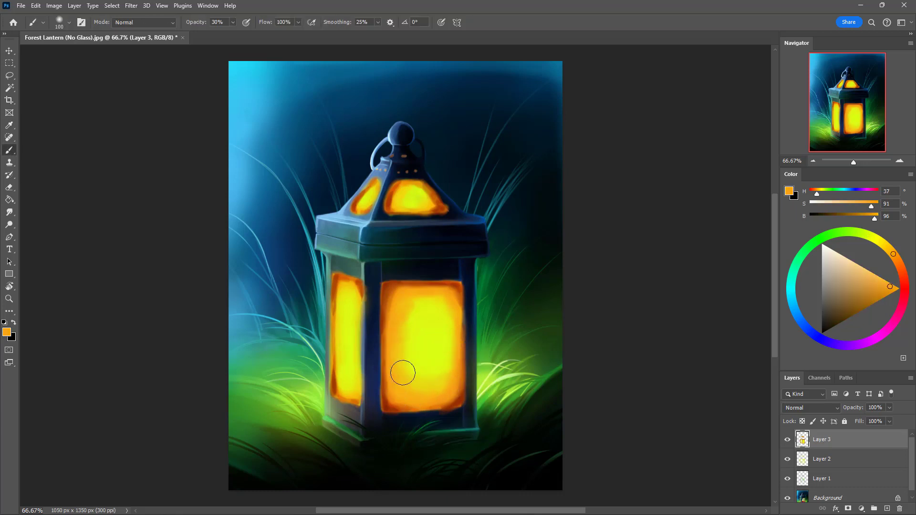
# Step: Darken the front opening's left edge with orange (H 28, S 95, B 79) and its bottom edge with size 70 reddish brown (H 18, S 99, B 60)
pyautogui.press('i')
pyautogui.click(395, 295)
pyautogui.press('b')
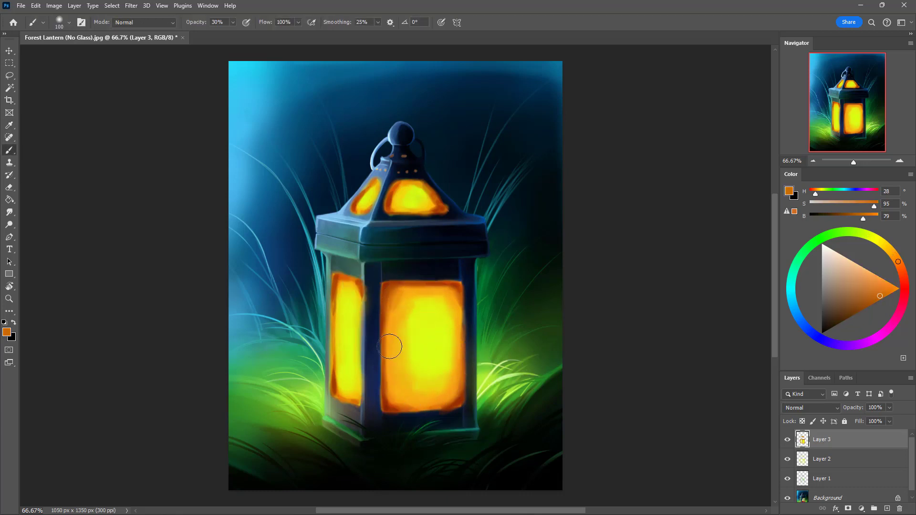
pyautogui.moveTo(388, 330)
pyautogui.mouseDown()
pyautogui.moveTo(395, 409)
pyautogui.moveTo(396, 306)
pyautogui.moveTo(388, 348)
pyautogui.moveTo(396, 398)
pyautogui.moveTo(444, 390)
pyautogui.moveTo(405, 399)
pyautogui.moveTo(393, 378)
pyautogui.moveTo(390, 390)
pyautogui.moveTo(411, 406)
pyautogui.moveTo(459, 389)
pyautogui.moveTo(429, 406)
pyautogui.moveTo(453, 402)
pyautogui.moveTo(413, 409)
pyautogui.moveTo(448, 405)
pyautogui.moveTo(386, 410)
pyautogui.moveTo(436, 410)
pyautogui.moveTo(410, 413)
pyautogui.moveTo(456, 402)
pyautogui.moveTo(462, 382)
pyautogui.moveTo(444, 405)
pyautogui.moveTo(466, 377)
pyautogui.moveTo(411, 413)
pyautogui.moveTo(387, 386)
pyautogui.moveTo(388, 400)
pyautogui.moveTo(425, 407)
pyautogui.moveTo(389, 398)
pyautogui.mouseUp()
pyautogui.keyDown('alt'); pyautogui.click(433, 409); pyautogui.keyUp('alt')
pyautogui.press('[')
pyautogui.press('[')
pyautogui.press('[')
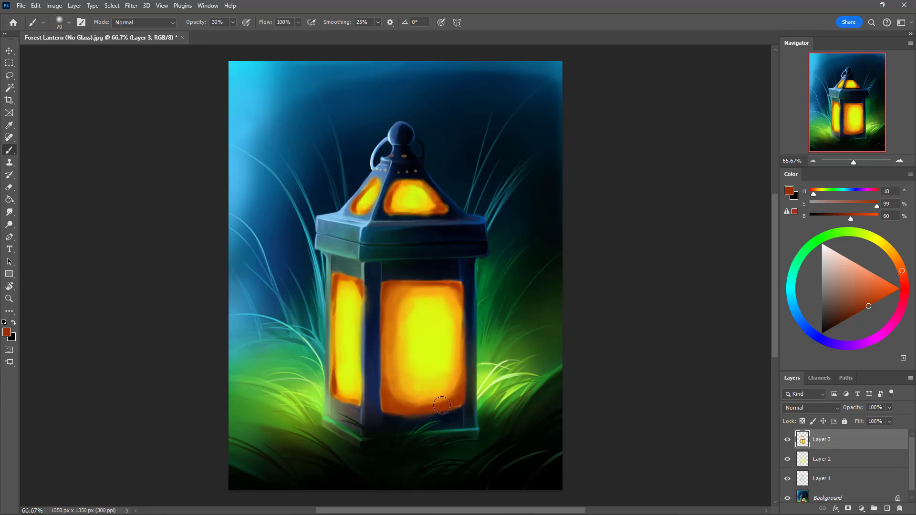
# Step: Blend golden yellow (H 47, S 100, B 100) and pure yellow (H 60, S 100, B 100) into the front opening's centre with a size 150 brush
pyautogui.keyDown('alt'); pyautogui.click(419, 367); pyautogui.keyUp('alt')
pyautogui.press(']')
pyautogui.press(']')
pyautogui.press(']')
pyautogui.press(']')
pyautogui.press(']')
pyautogui.moveTo(446, 310)
pyautogui.mouseDown()
pyautogui.moveTo(425, 401)
pyautogui.moveTo(459, 348)
pyautogui.moveTo(454, 340)
pyautogui.moveTo(435, 389)
pyautogui.moveTo(465, 360)
pyautogui.moveTo(441, 385)
pyautogui.moveTo(405, 385)
pyautogui.moveTo(407, 394)
pyautogui.moveTo(435, 382)
pyautogui.moveTo(410, 385)
pyautogui.moveTo(393, 365)
pyautogui.moveTo(448, 377)
pyautogui.moveTo(439, 385)
pyautogui.moveTo(409, 381)
pyautogui.moveTo(454, 370)
pyautogui.mouseUp()
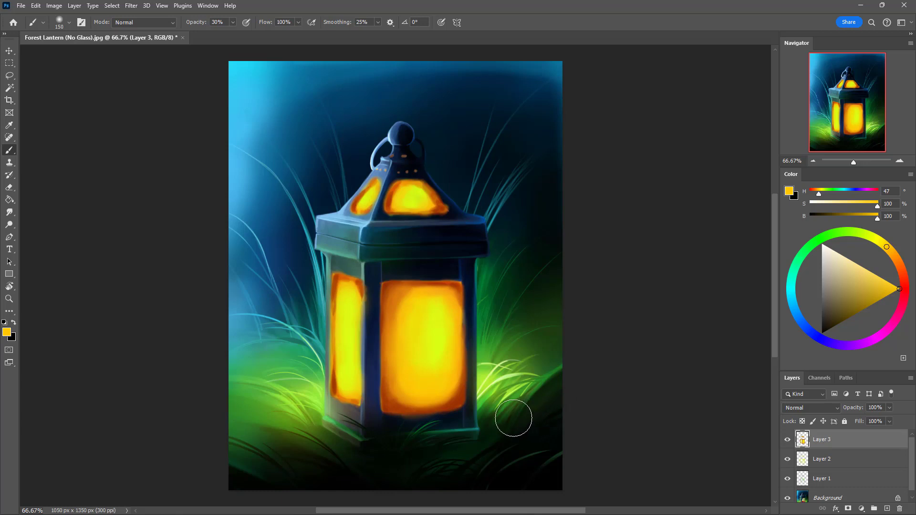
pyautogui.moveTo(885, 246); pyautogui.dragTo(875, 238)
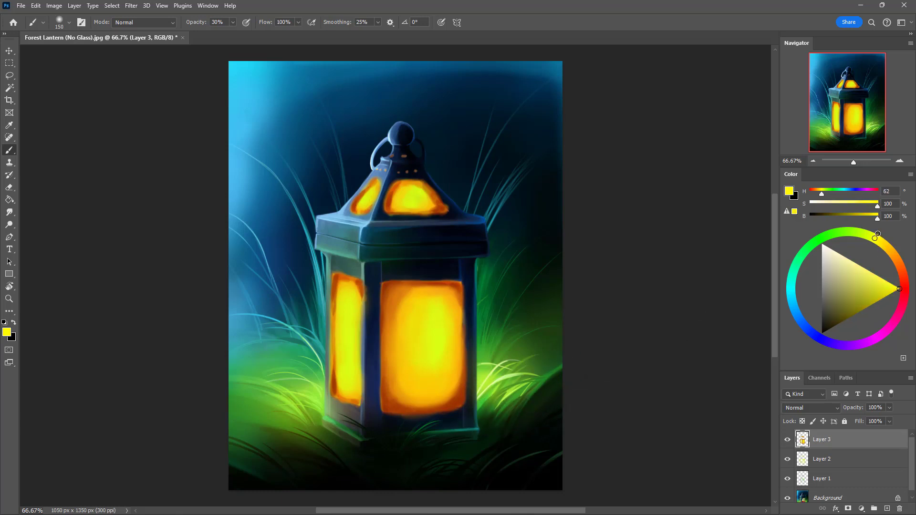
pyautogui.moveTo(429, 337)
pyautogui.mouseDown()
pyautogui.moveTo(431, 360)
pyautogui.moveTo(438, 350)
pyautogui.moveTo(433, 372)
pyautogui.moveTo(441, 309)
pyautogui.moveTo(429, 373)
pyautogui.moveTo(421, 316)
pyautogui.moveTo(428, 461)
pyautogui.moveTo(439, 361)
pyautogui.moveTo(417, 385)
pyautogui.moveTo(413, 341)
pyautogui.moveTo(411, 362)
pyautogui.mouseUp()
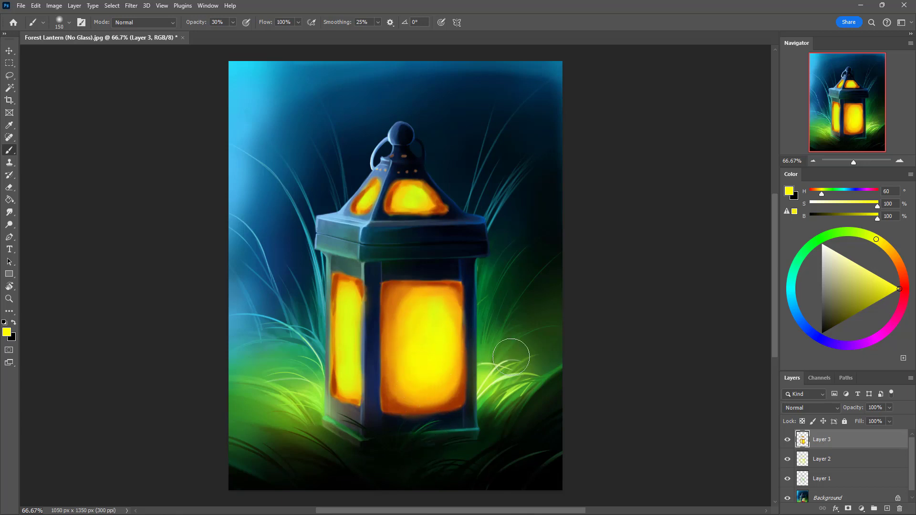
# Step: Shade the front opening's lower corners, bottom edge and top edge in dark brown (H 20, S 100, B 39) with a size 50 brush
pyautogui.press('i')
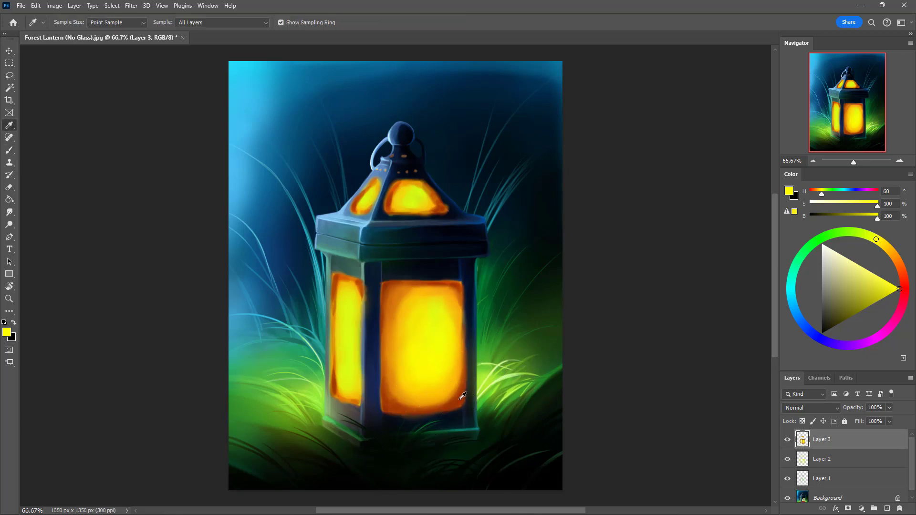
pyautogui.click(461, 397)
pyautogui.moveTo(866, 307); pyautogui.dragTo(853, 315)
pyautogui.press('b')
pyautogui.press('[')
pyautogui.press('[')
pyautogui.press('[')
pyautogui.press('[')
pyautogui.press('[')
pyautogui.press('[')
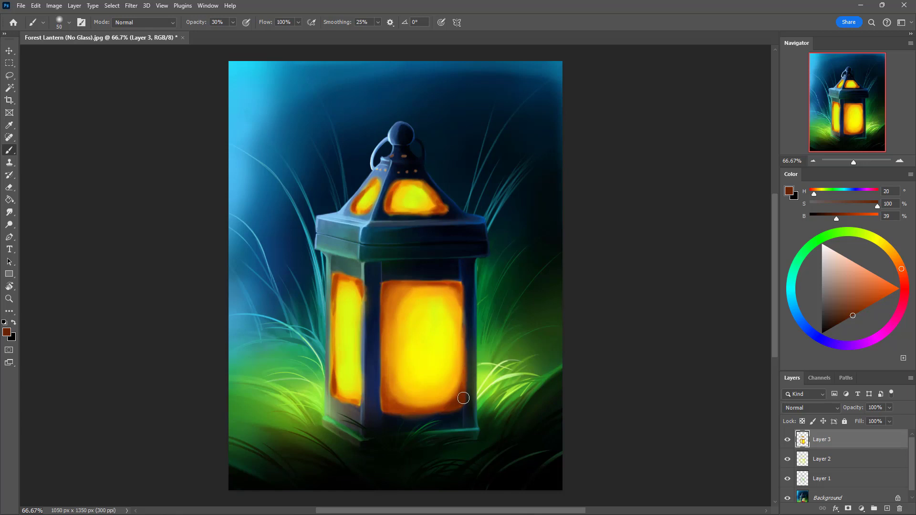
pyautogui.moveTo(462, 393)
pyautogui.mouseDown()
pyautogui.moveTo(385, 413)
pyautogui.moveTo(384, 384)
pyautogui.moveTo(387, 404)
pyautogui.moveTo(403, 413)
pyautogui.moveTo(384, 390)
pyautogui.mouseUp()
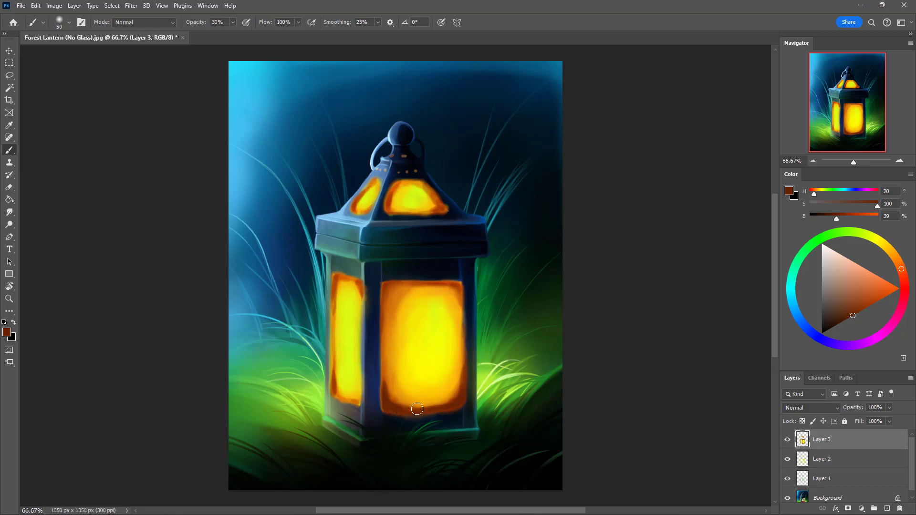
pyautogui.moveTo(388, 290)
pyautogui.mouseDown()
pyautogui.moveTo(385, 313)
pyautogui.moveTo(396, 289)
pyautogui.moveTo(386, 286)
pyautogui.moveTo(408, 284)
pyautogui.mouseUp()
# Step: Blend orange (H 33, S 94, B 85) beneath the front opening's dark top edge with a size 90 brush
pyautogui.keyDown('alt'); pyautogui.click(396, 289); pyautogui.keyUp('alt')
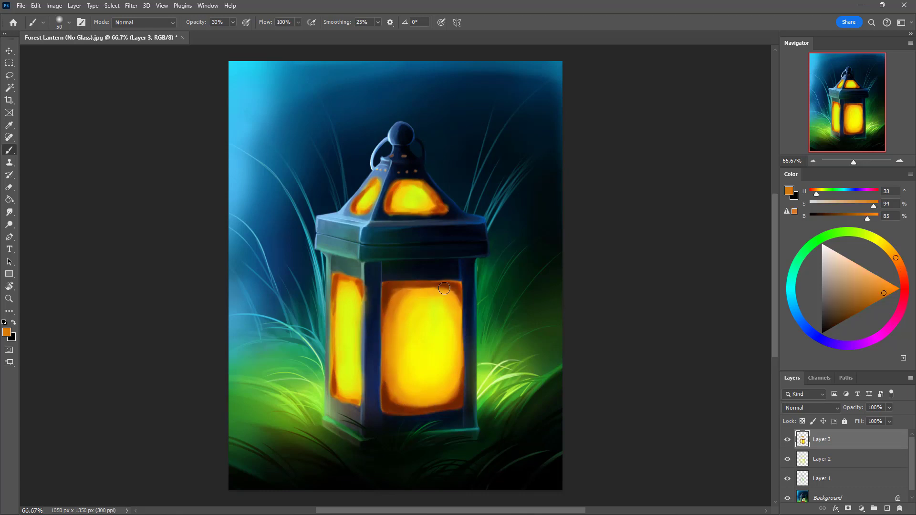
pyautogui.press(']')
pyautogui.press(']')
pyautogui.press(']')
pyautogui.press(']')
pyautogui.moveTo(401, 296)
pyautogui.mouseDown()
pyautogui.moveTo(387, 372)
pyautogui.moveTo(352, 400)
pyautogui.moveTo(457, 293)
pyautogui.moveTo(382, 291)
pyautogui.mouseUp()
# Step: Smooth the front opening's top edge by alternating sampled browns and ambers, reducing the brush to size 70
pyautogui.keyDown('alt'); pyautogui.click(459, 288); pyautogui.keyUp('alt')
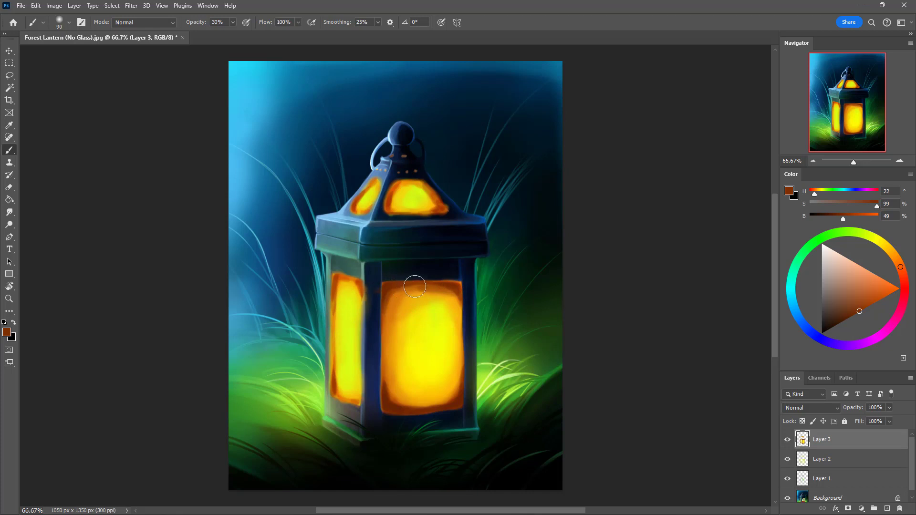
pyautogui.keyDown('alt'); pyautogui.click(414, 294); pyautogui.keyUp('alt')
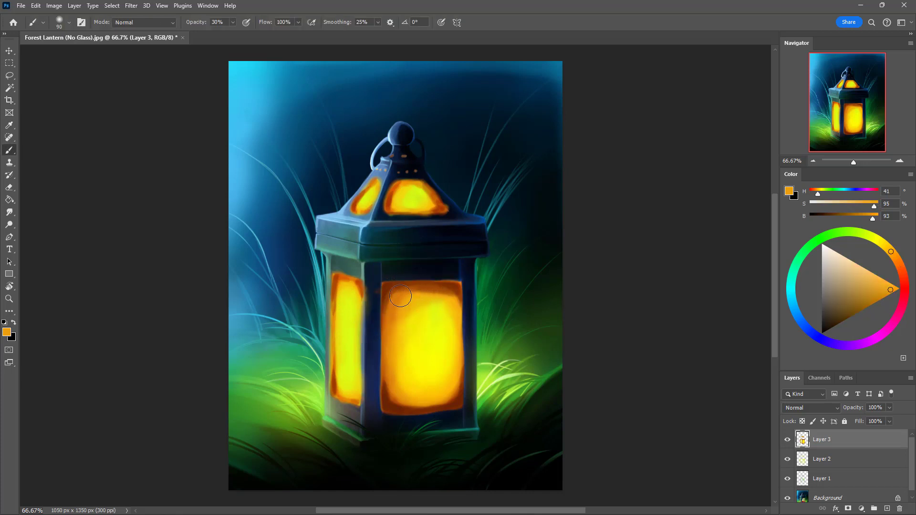
pyautogui.keyDown('alt'); pyautogui.click(436, 285); pyautogui.keyUp('alt')
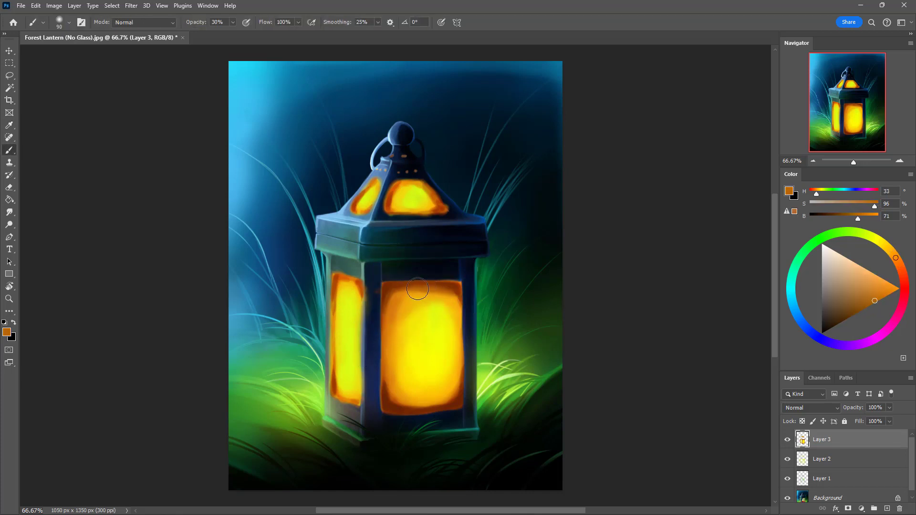
pyautogui.keyDown('alt'); pyautogui.click(403, 285); pyautogui.keyUp('alt')
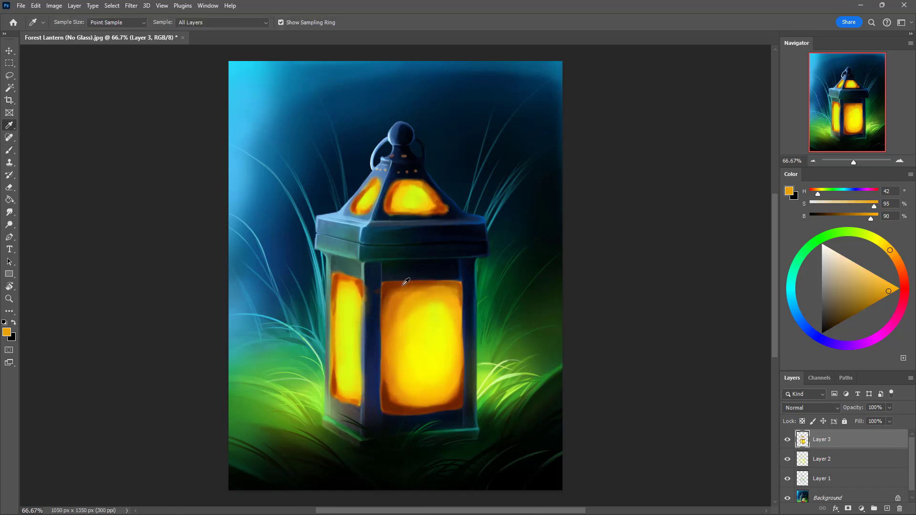
pyautogui.press('[')
pyautogui.press('[')
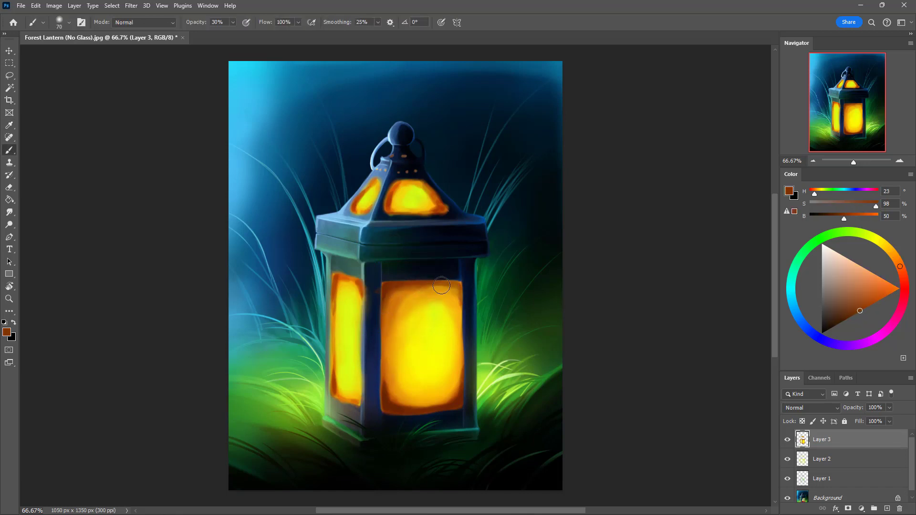
# Step: Erase the paint spilling over the roof front opening's bottom and right edges and the side opening's right edge, enlarging the eraser to size 40
pyautogui.keyDown('alt'); pyautogui.click(446, 211); pyautogui.keyUp('alt')
pyautogui.press('e')
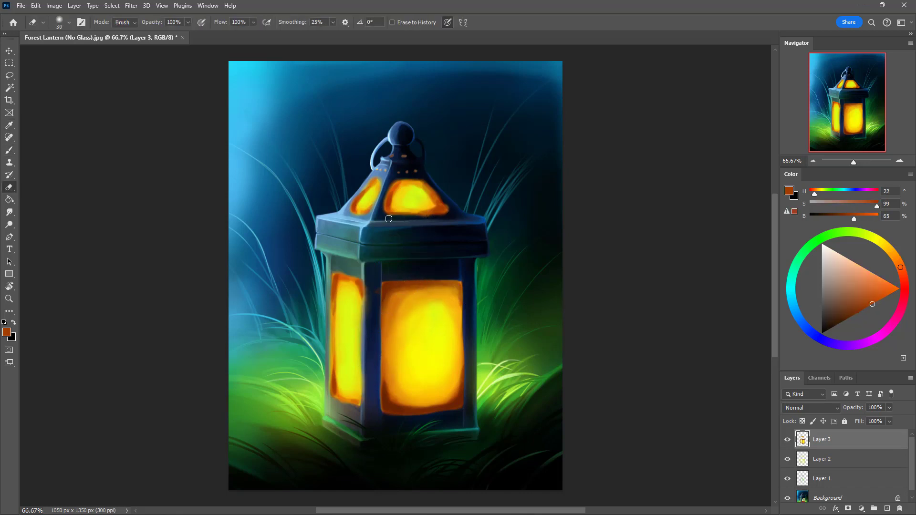
pyautogui.moveTo(390, 219); pyautogui.dragTo(451, 215)
pyautogui.moveTo(435, 190); pyautogui.dragTo(457, 217)
pyautogui.press(']')
pyautogui.moveTo(364, 288); pyautogui.dragTo(365, 318)
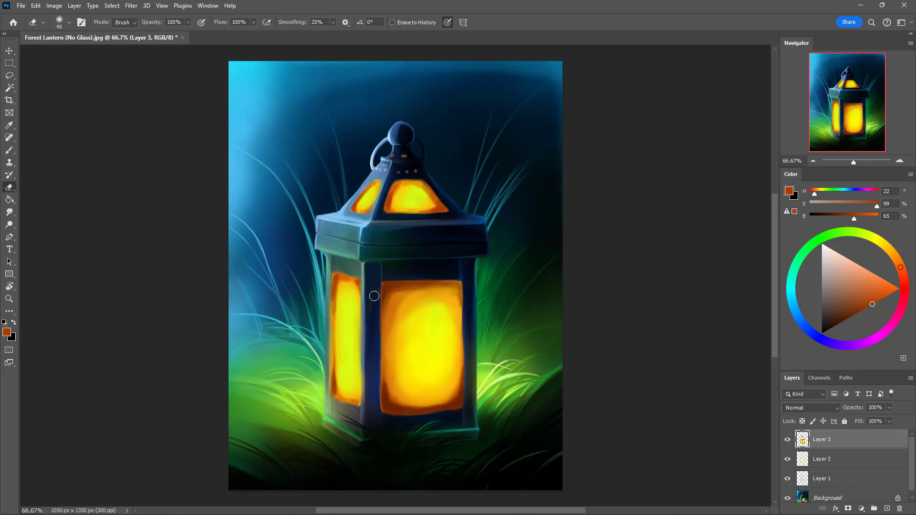
pyautogui.moveTo(367, 372); pyautogui.dragTo(370, 413)
# Step: Blend sampled yellow (H 51, S 95, B 94) and orange tones into the roof front opening's lower left with a size 70 brush
pyautogui.press('b')
pyautogui.keyDown('alt'); pyautogui.click(400, 200); pyautogui.keyUp('alt')
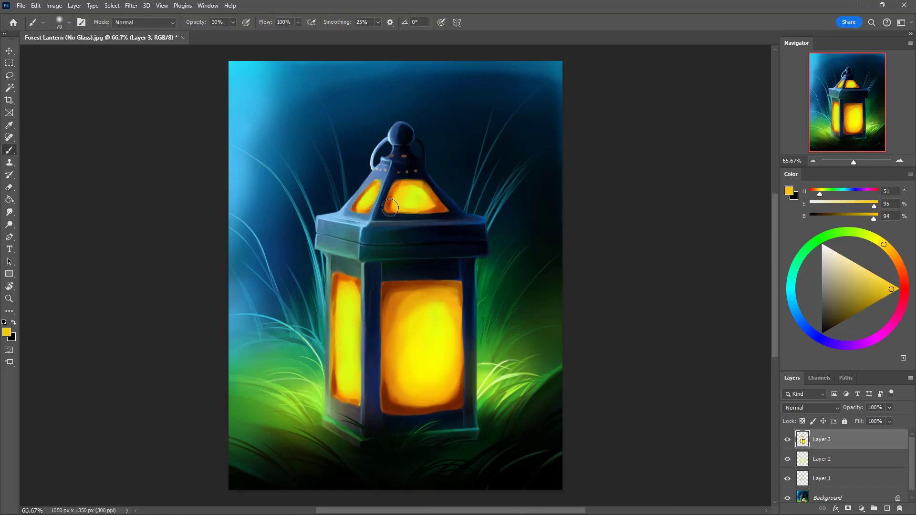
pyautogui.keyDown('alt'); pyautogui.click(389, 208); pyautogui.keyUp('alt')
pyautogui.moveTo(398, 199); pyautogui.dragTo(397, 195)
pyautogui.keyDown('alt'); pyautogui.click(404, 193); pyautogui.keyUp('alt')
pyautogui.keyDown('alt'); pyautogui.click(401, 195); pyautogui.keyUp('alt')
pyautogui.moveTo(400, 205)
pyautogui.mouseDown()
pyautogui.moveTo(401, 191)
pyautogui.moveTo(414, 210)
pyautogui.mouseUp()
pyautogui.keyDown('alt'); pyautogui.click(394, 208); pyautogui.keyUp('alt')
# Step: Shade the roof front opening's right and top edges with sampled amber (H 36, S 97, B 84) and red-brown (H 22, S 99, B 65) at size 50
pyautogui.press('[')
pyautogui.press('[')
pyautogui.press('[')
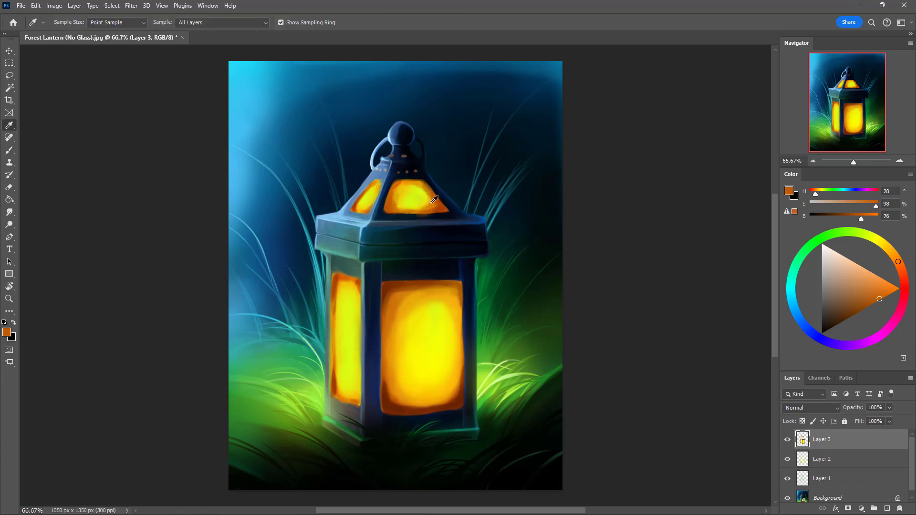
pyautogui.keyDown('alt'); pyautogui.click(429, 195); pyautogui.keyUp('alt')
pyautogui.press(']')
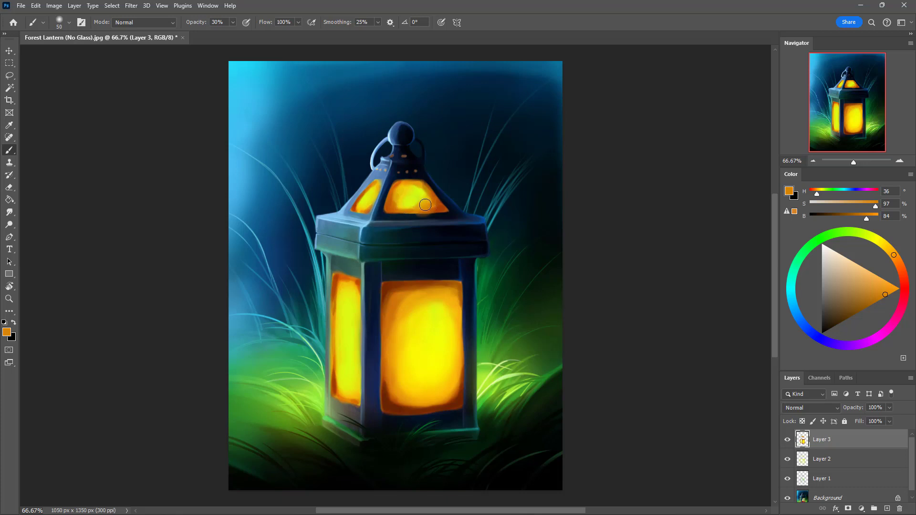
pyautogui.keyDown('alt'); pyautogui.click(439, 206); pyautogui.keyUp('alt')
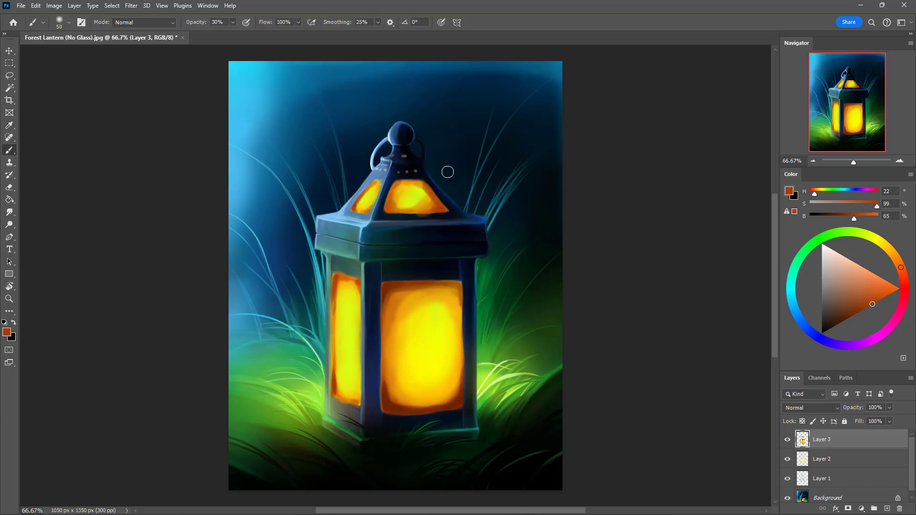
pyautogui.moveTo(417, 182); pyautogui.dragTo(396, 186)
# Step: Brighten the roof front opening's lower right with golden yellow (H 48, S 90, B 100) at size 80 and erase the spill beneath it
pyautogui.keyDown('alt'); pyautogui.click(423, 196); pyautogui.keyUp('alt')
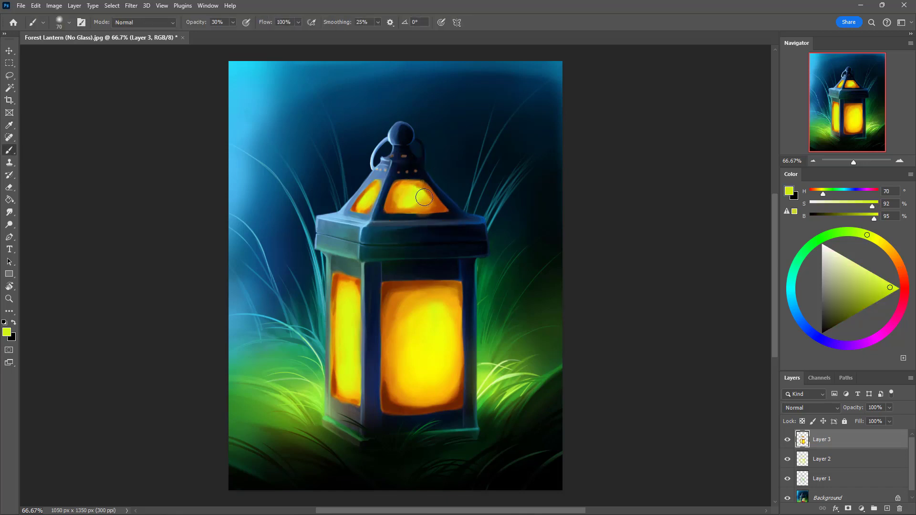
pyautogui.press(']')
pyautogui.press(']')
pyautogui.press(']')
pyautogui.click(876, 275)
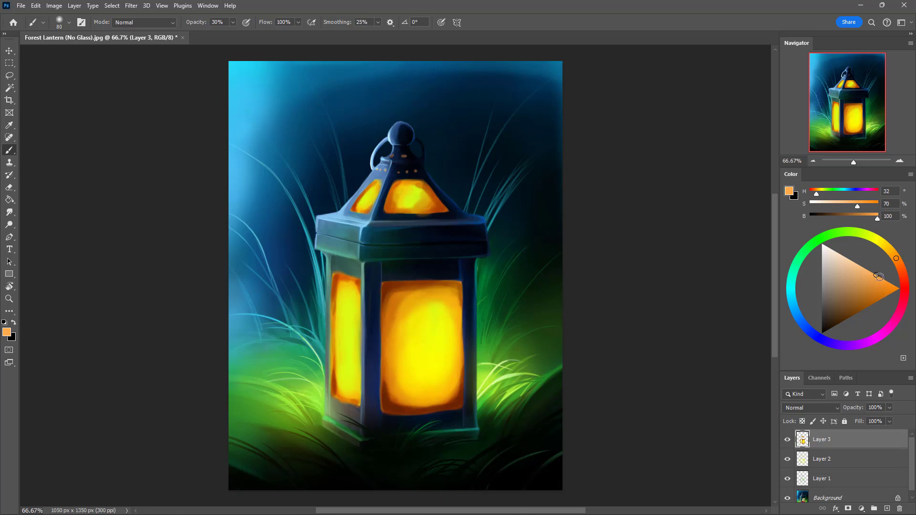
pyautogui.moveTo(879, 277)
pyautogui.mouseDown()
pyautogui.moveTo(884, 289)
pyautogui.moveTo(884, 280)
pyautogui.mouseUp()
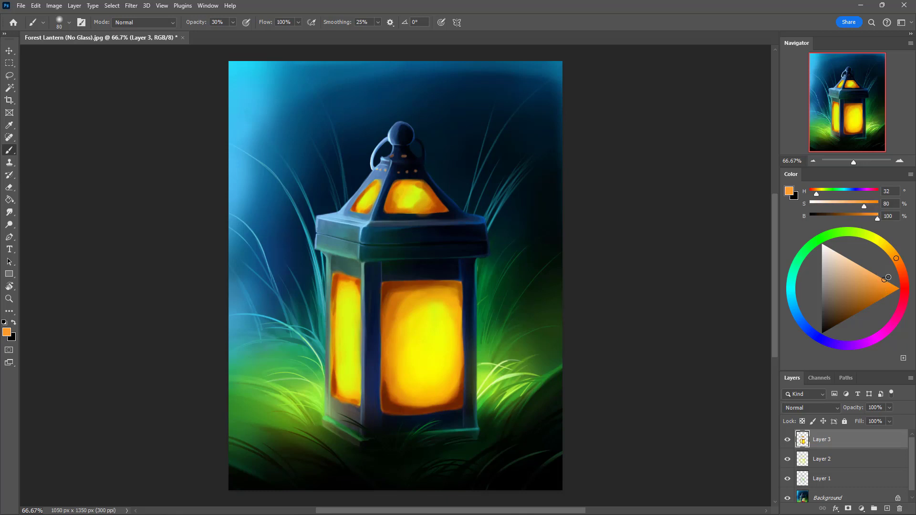
pyautogui.keyDown('alt'); pyautogui.click(433, 205); pyautogui.keyUp('alt')
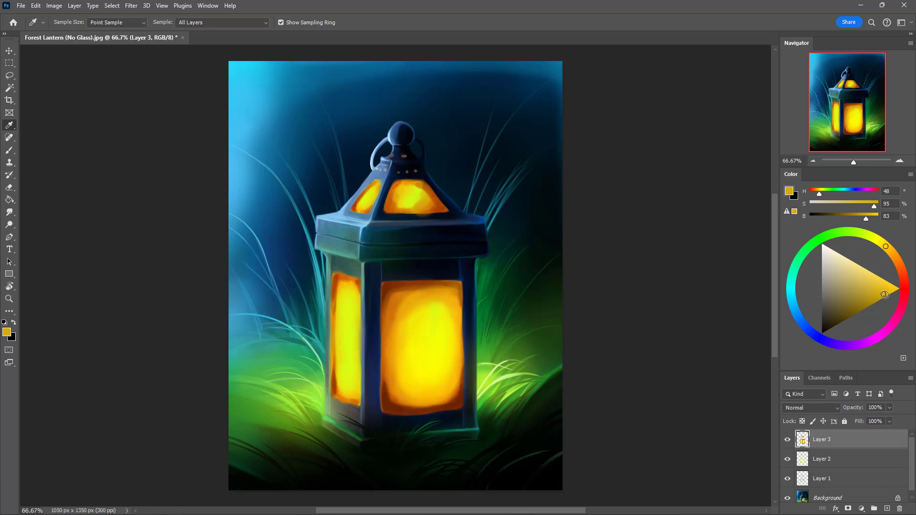
pyautogui.moveTo(883, 285); pyautogui.dragTo(882, 283)
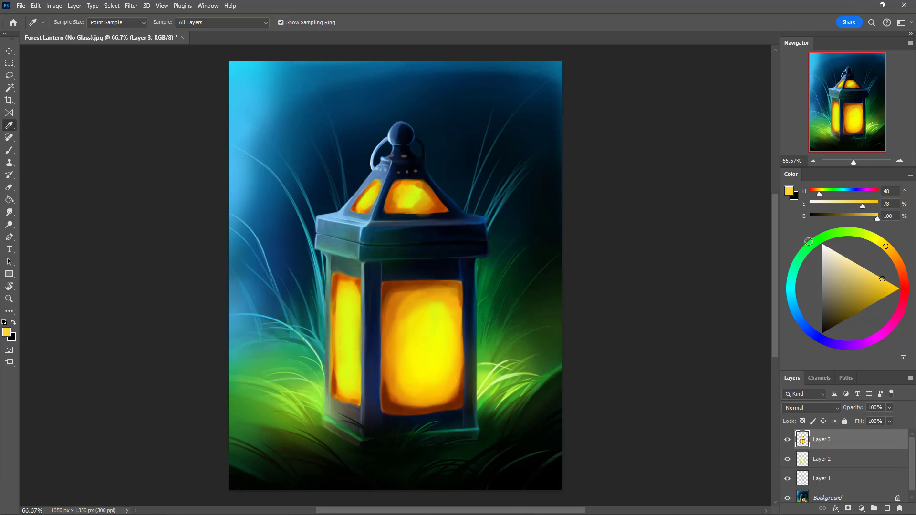
pyautogui.moveTo(437, 205)
pyautogui.mouseDown()
pyautogui.moveTo(405, 207)
pyautogui.moveTo(435, 192)
pyautogui.moveTo(409, 208)
pyautogui.moveTo(422, 191)
pyautogui.moveTo(391, 205)
pyautogui.moveTo(452, 195)
pyautogui.moveTo(393, 207)
pyautogui.moveTo(443, 197)
pyautogui.moveTo(427, 215)
pyautogui.mouseUp()
pyautogui.keyDown('alt'); pyautogui.click(424, 196); pyautogui.keyUp('alt')
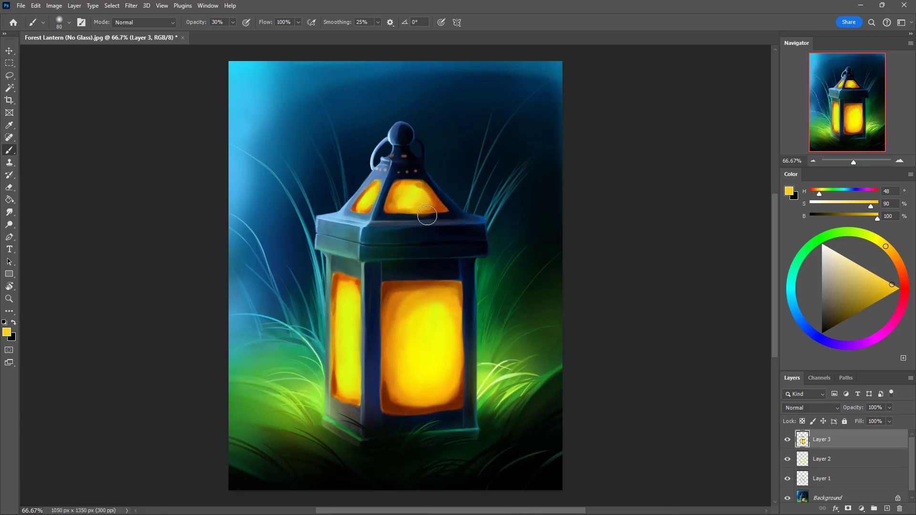
pyautogui.press('i')
pyautogui.press('e')
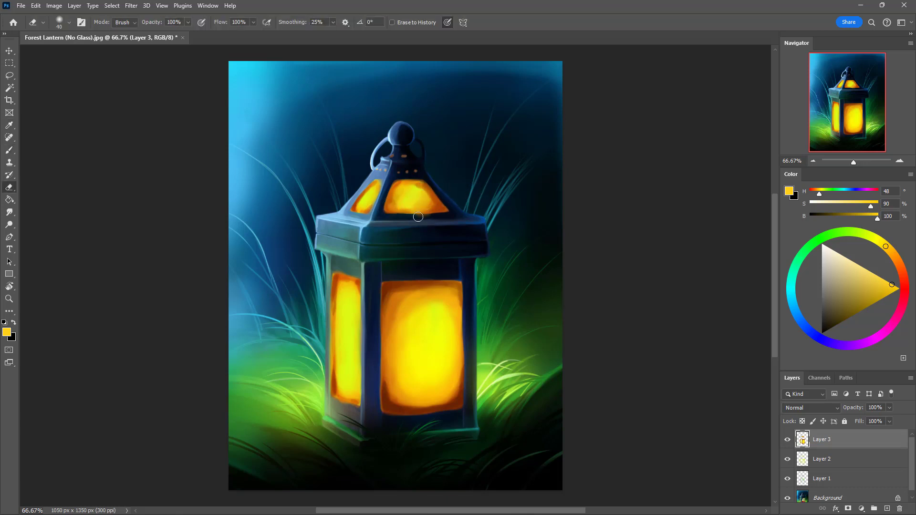
# Step: Deepen the roof front opening's right edge with red-brown (H 23, S 99, B 67) and its left corner with orange (H 29, S 99, B 85)
pyautogui.press('b')
pyautogui.keyDown('alt'); pyautogui.click(437, 210); pyautogui.keyUp('alt')
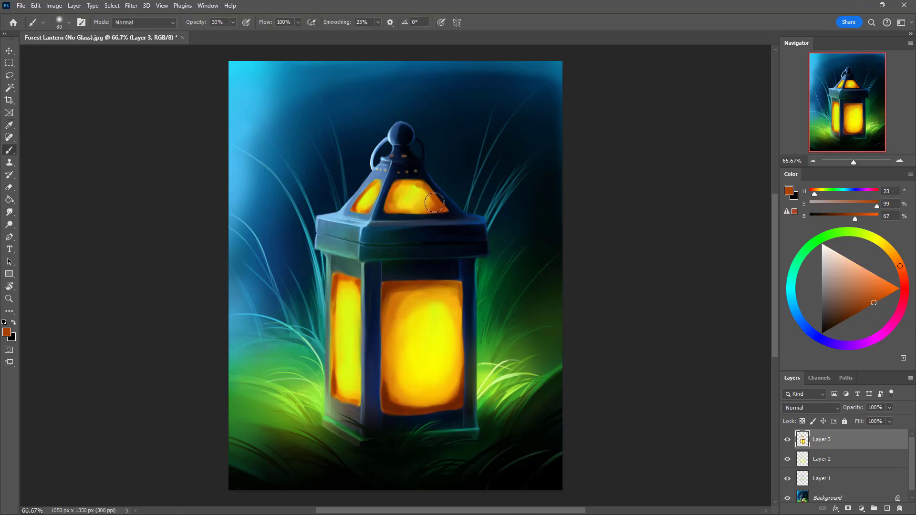
pyautogui.moveTo(433, 208)
pyautogui.mouseDown()
pyautogui.moveTo(414, 211)
pyautogui.moveTo(424, 183)
pyautogui.mouseUp()
pyautogui.press('[')
pyautogui.press('[')
pyautogui.keyDown('alt'); pyautogui.click(388, 209); pyautogui.keyUp('alt')
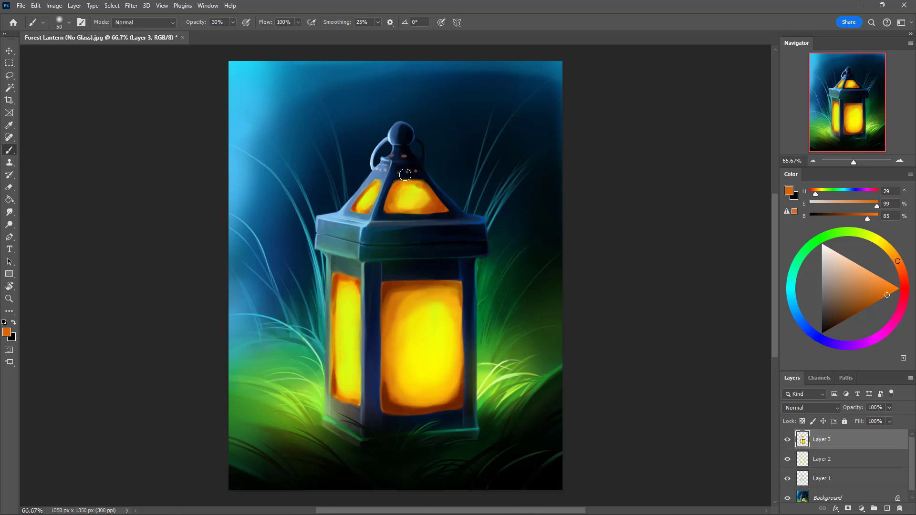
pyautogui.press('e')
pyautogui.press('b')
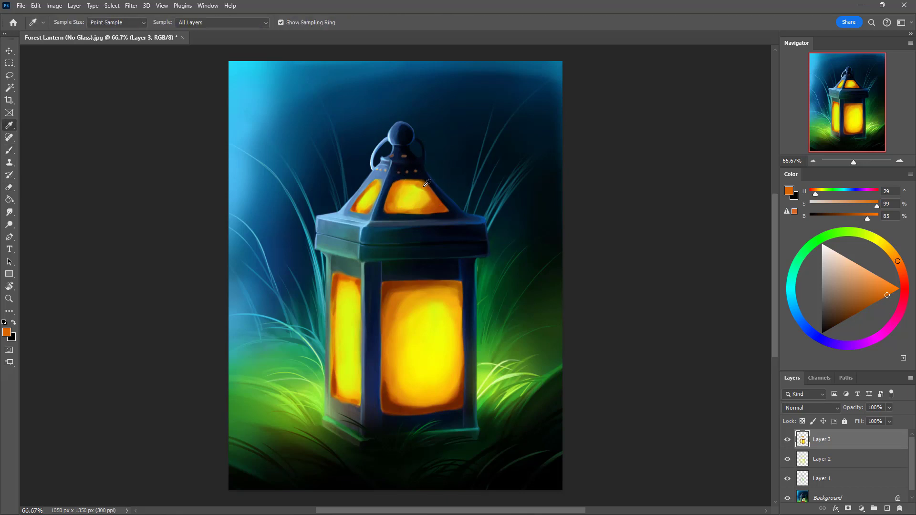
# Step: Darken the roof front opening's bottom edge with sampled red-brown (H 23, S 99, B 67), then clean its outline with a size 35 eraser
pyautogui.keyDown('alt'); pyautogui.click(429, 186); pyautogui.keyUp('alt')
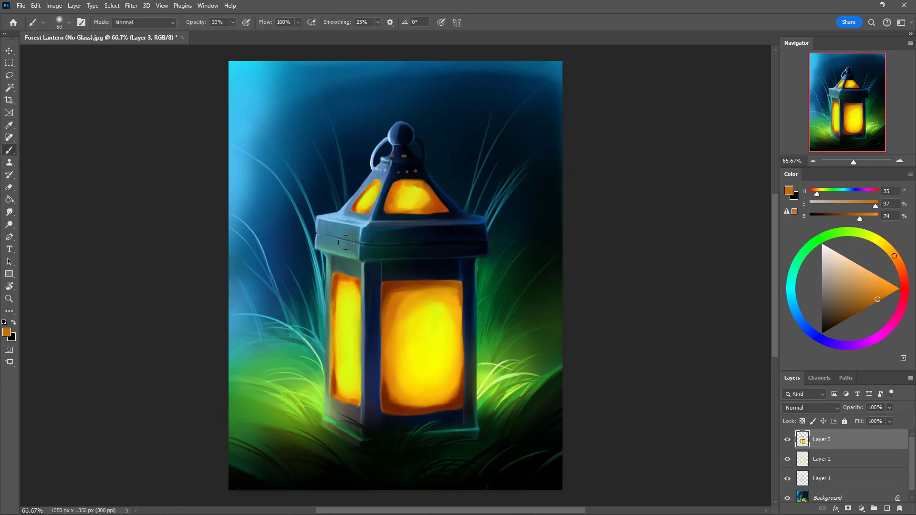
pyautogui.keyDown('alt'); pyautogui.click(417, 201); pyautogui.keyUp('alt')
pyautogui.keyDown('alt'); pyautogui.click(439, 207); pyautogui.keyUp('alt')
pyautogui.press('[')
pyautogui.press('[')
pyautogui.moveTo(395, 212)
pyautogui.mouseDown()
pyautogui.moveTo(442, 209)
pyautogui.moveTo(426, 213)
pyautogui.mouseUp()
pyautogui.press('[')
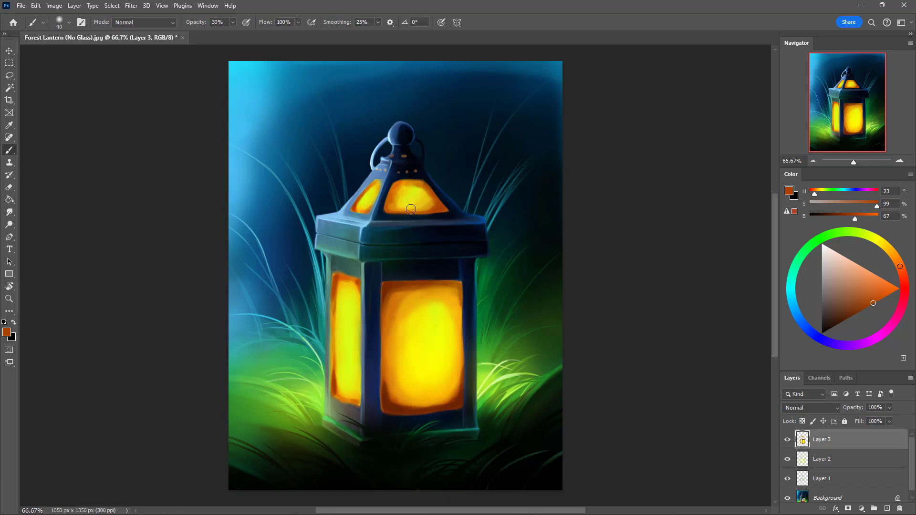
pyautogui.press('e')
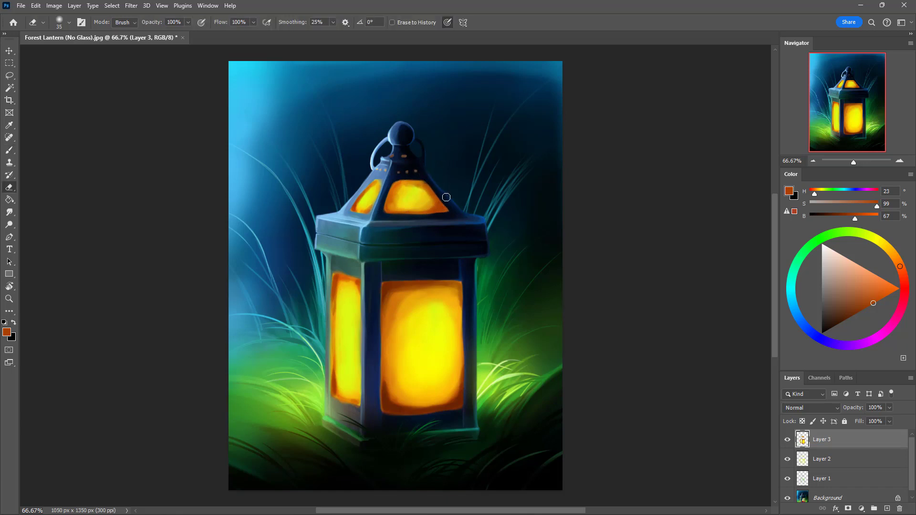
# Step: Blend sampled bright yellow (H 66, S 93, B 95) and deeper yellow (H 53, S 93, B 89) into the roof's left opening at size 45
pyautogui.press('b')
pyautogui.keyDown('alt'); pyautogui.click(390, 204); pyautogui.keyUp('alt')
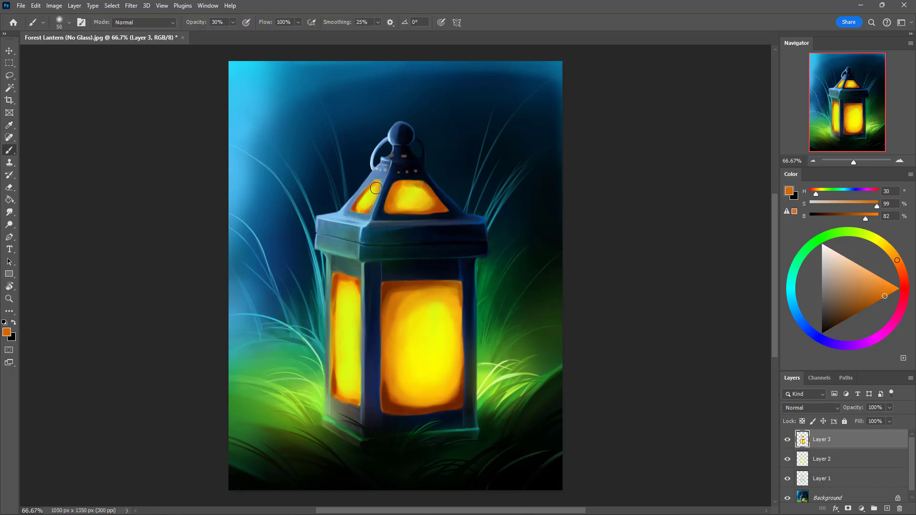
pyautogui.press('[')
pyautogui.keyDown('alt'); pyautogui.click(362, 206); pyautogui.keyUp('alt')
pyautogui.moveTo(362, 206)
pyautogui.mouseDown()
pyautogui.moveTo(377, 189)
pyautogui.moveTo(375, 199)
pyautogui.mouseUp()
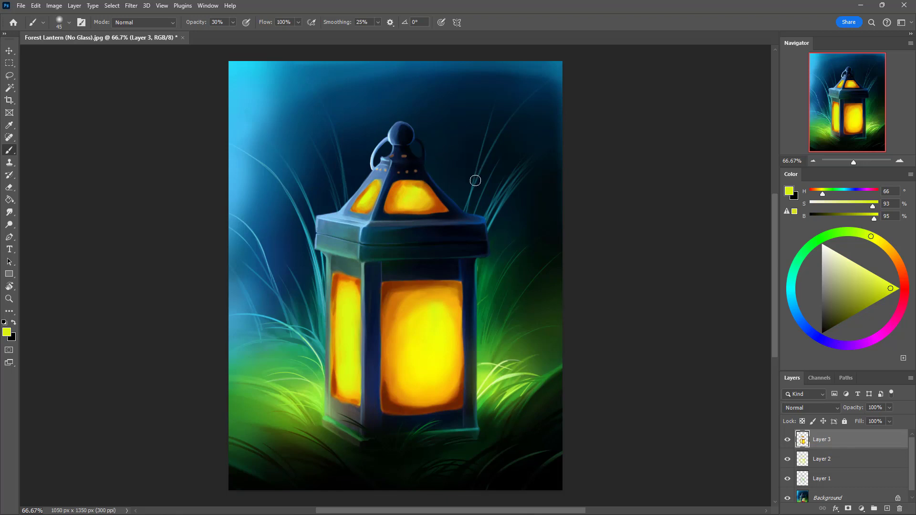
pyautogui.keyDown('alt'); pyautogui.click(381, 183); pyautogui.keyUp('alt')
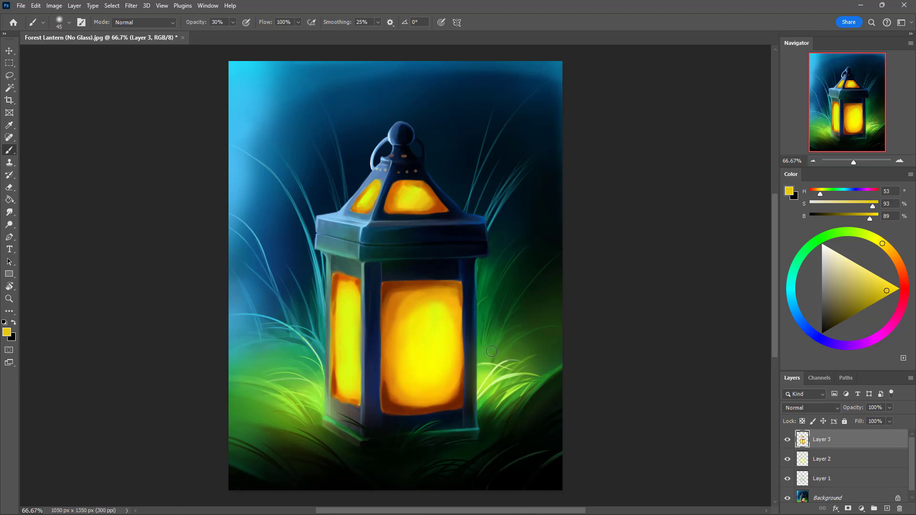
# Step: Soften the roof front opening's yellow centre with sampled gold (H 46, S 94, B 87) using a size 50 brush
pyautogui.keyDown('alt'); pyautogui.click(429, 201); pyautogui.keyUp('alt')
pyautogui.press(']')
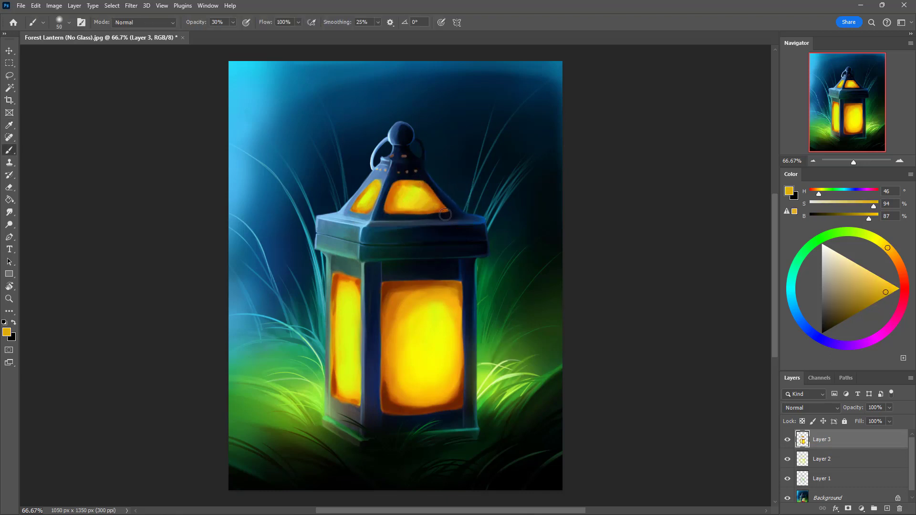
pyautogui.moveTo(417, 189)
pyautogui.mouseDown()
pyautogui.moveTo(402, 190)
pyautogui.moveTo(423, 195)
pyautogui.mouseUp()
# Step: Shade the side opening's top with brown-orange (H 24, S 99, B 69) at size 45 and its lower right corner with orange (H 29, S 98, B 84) at size 40
pyautogui.keyDown('alt'); pyautogui.click(357, 282); pyautogui.keyUp('alt')
pyautogui.press(']')
pyautogui.moveTo(337, 282); pyautogui.dragTo(336, 289)
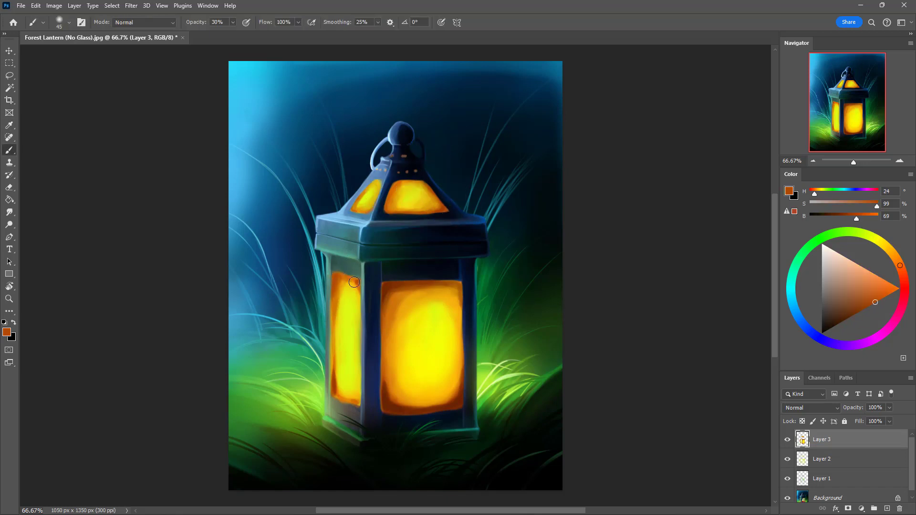
pyautogui.keyDown('alt'); pyautogui.click(354, 398); pyautogui.keyUp('alt')
pyautogui.press('[')
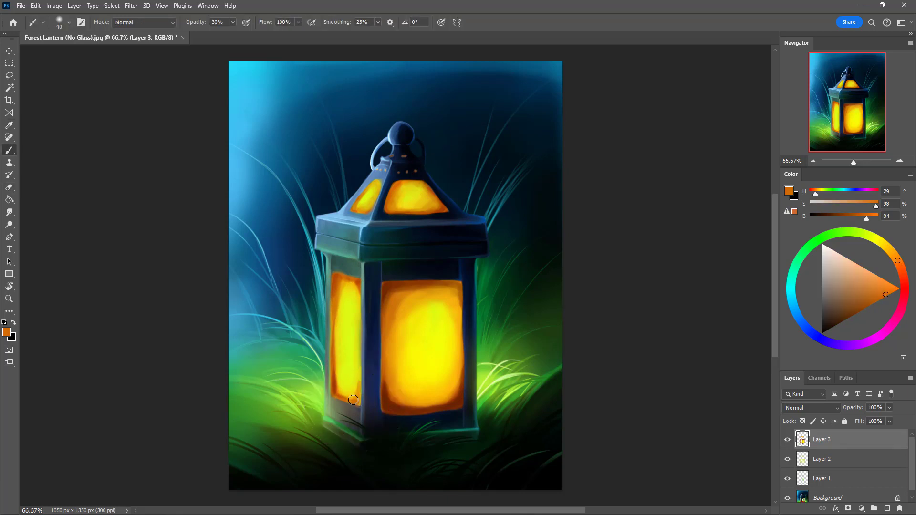
pyautogui.moveTo(354, 397); pyautogui.dragTo(357, 384)
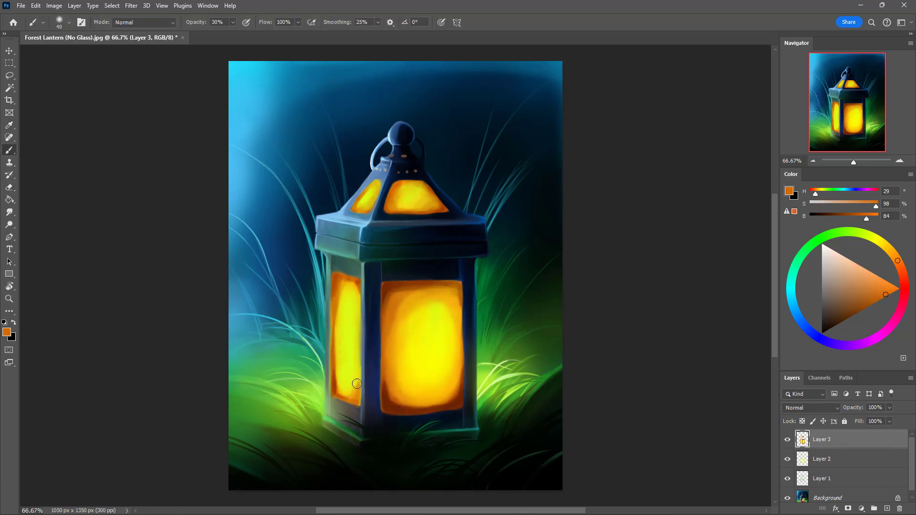
# Step: Blend amber (H 41, S 90, B 100) and sampled yellow (H 51, S 95, B 94) into the top of the side opening
pyautogui.keyDown('alt'); pyautogui.click(362, 284); pyautogui.keyUp('alt')
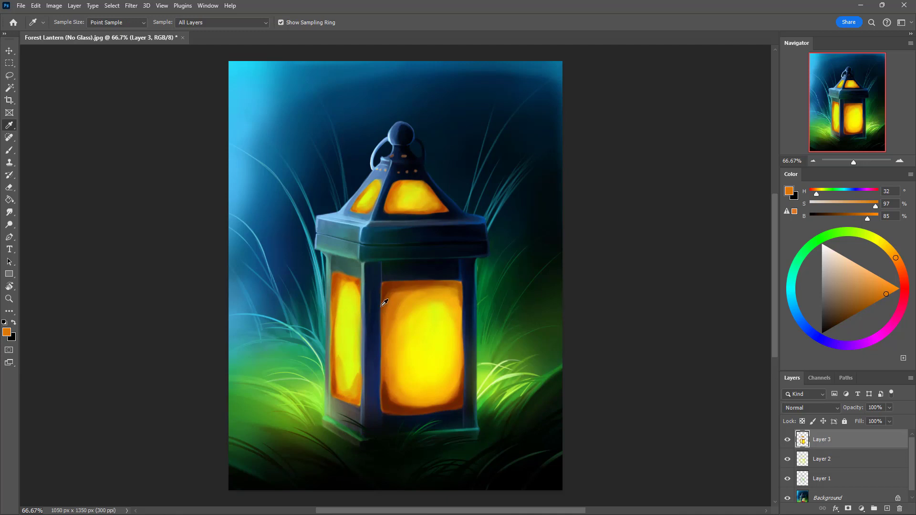
pyautogui.keyDown('alt'); pyautogui.click(358, 280); pyautogui.keyUp('alt')
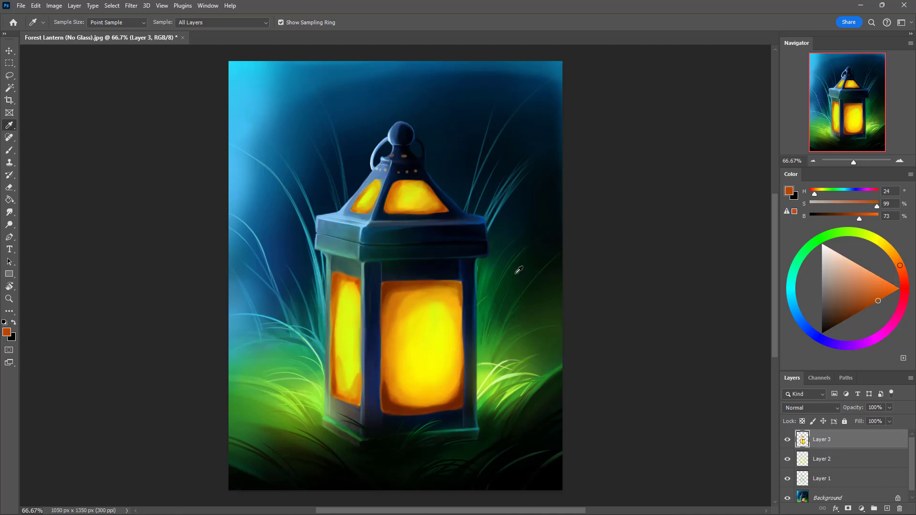
pyautogui.click(355, 286)
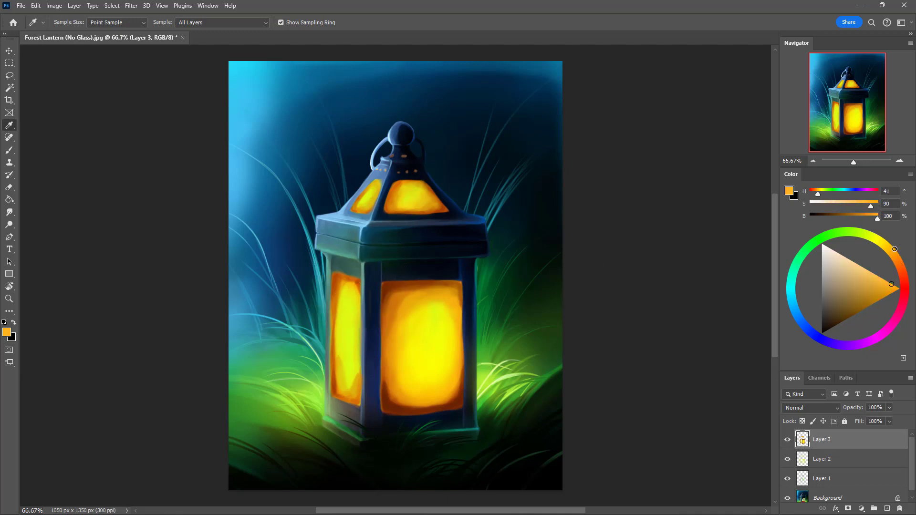
pyautogui.press('b')
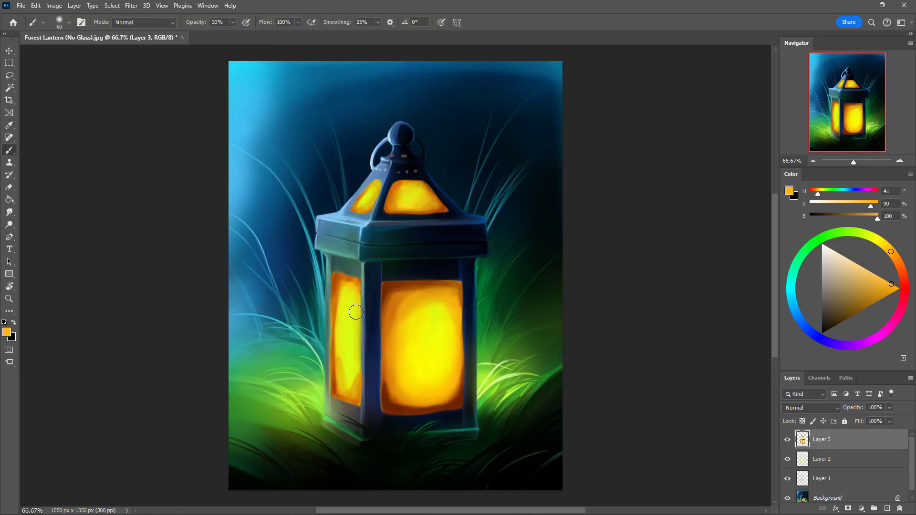
pyautogui.press('[')
pyautogui.press('[')
pyautogui.press('[')
pyautogui.moveTo(349, 279)
pyautogui.mouseDown()
pyautogui.moveTo(358, 305)
pyautogui.moveTo(348, 258)
pyautogui.moveTo(356, 312)
pyautogui.moveTo(359, 291)
pyautogui.moveTo(359, 298)
pyautogui.moveTo(347, 364)
pyautogui.moveTo(350, 281)
pyautogui.mouseUp()
pyautogui.press(']')
pyautogui.keyDown('alt'); pyautogui.click(349, 285); pyautogui.keyUp('alt')
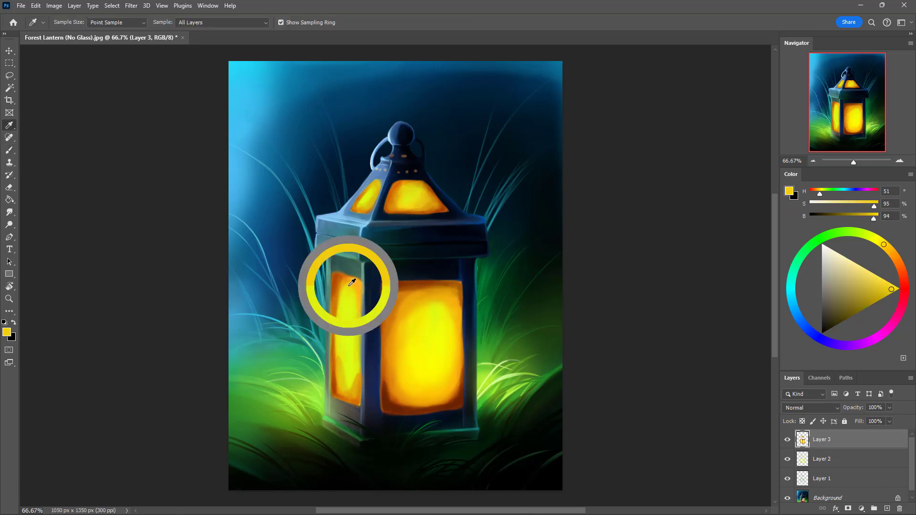
pyautogui.press(']')
# Step: Paint saturated orange (H 26, S 100, B 100) into the front opening's upper left corner at size 70, blending it with a sampled orange
pyautogui.moveTo(885, 291)
pyautogui.mouseDown()
pyautogui.moveTo(883, 279)
pyautogui.moveTo(906, 288)
pyautogui.mouseUp()
pyautogui.hotkey('ctrl', 'z')
pyautogui.press(']')
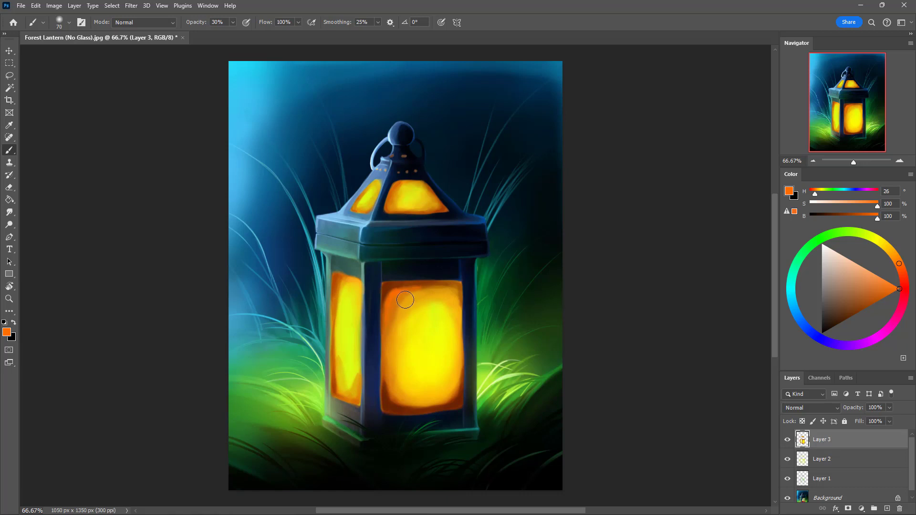
pyautogui.keyDown('alt'); pyautogui.click(396, 307); pyautogui.keyUp('alt')
pyautogui.keyDown('alt'); pyautogui.click(400, 296); pyautogui.keyUp('alt')
pyautogui.moveTo(405, 299)
pyautogui.mouseDown()
pyautogui.moveTo(390, 310)
pyautogui.moveTo(394, 292)
pyautogui.moveTo(406, 294)
pyautogui.mouseUp()
# Step: Spread orange (H 29, S 98, B 94) across the front opening's upper area with a size 150 brush
pyautogui.press(']')
pyautogui.press(']')
pyautogui.press(']')
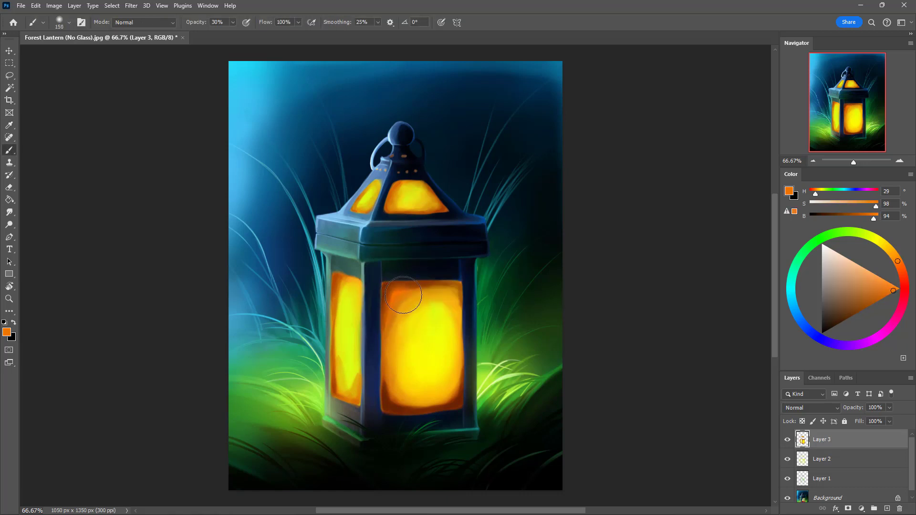
pyautogui.press('[')
pyautogui.press('[')
pyautogui.moveTo(421, 291)
pyautogui.mouseDown()
pyautogui.moveTo(452, 286)
pyautogui.moveTo(416, 295)
pyautogui.moveTo(447, 292)
pyautogui.moveTo(427, 303)
pyautogui.mouseUp()
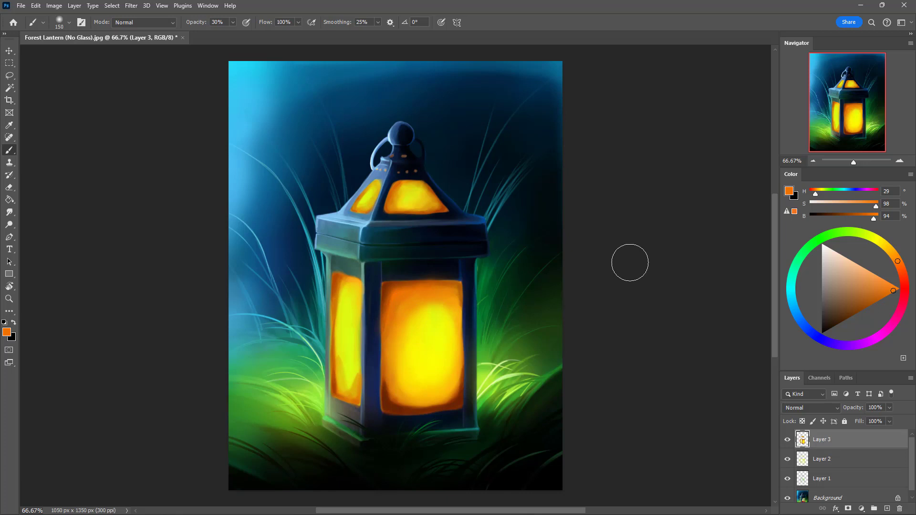
# Step: Extend the orange glow down the front opening's left side with a size 250 brush
pyautogui.press(']')
pyautogui.press(']')
pyautogui.press(']')
pyautogui.moveTo(412, 335); pyautogui.dragTo(415, 346)
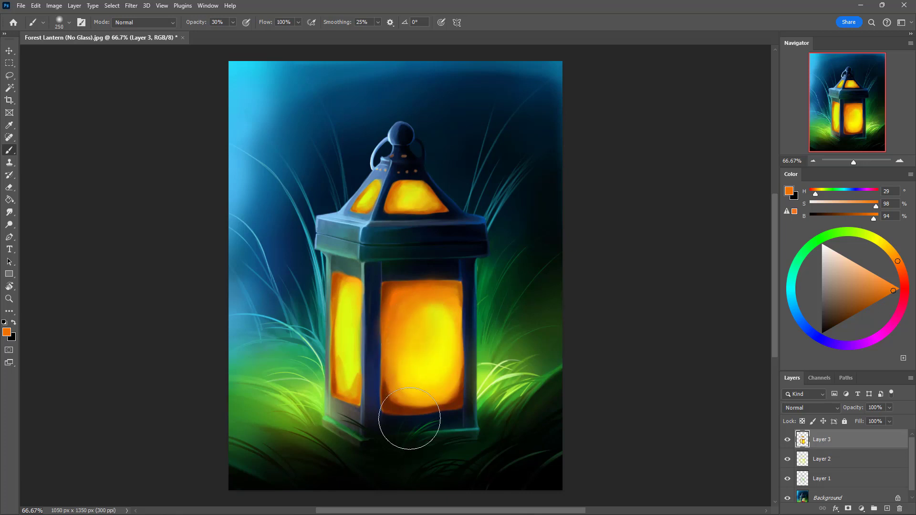
# Step: Blend orange (H 29, S 98, B 94) into the front opening's lower left area and sample the dark red-brown of its edge
pyautogui.moveTo(403, 377); pyautogui.dragTo(410, 375)
pyautogui.press('[')
pyautogui.press('[')
pyautogui.keyDown('alt'); pyautogui.click(396, 401); pyautogui.keyUp('alt')
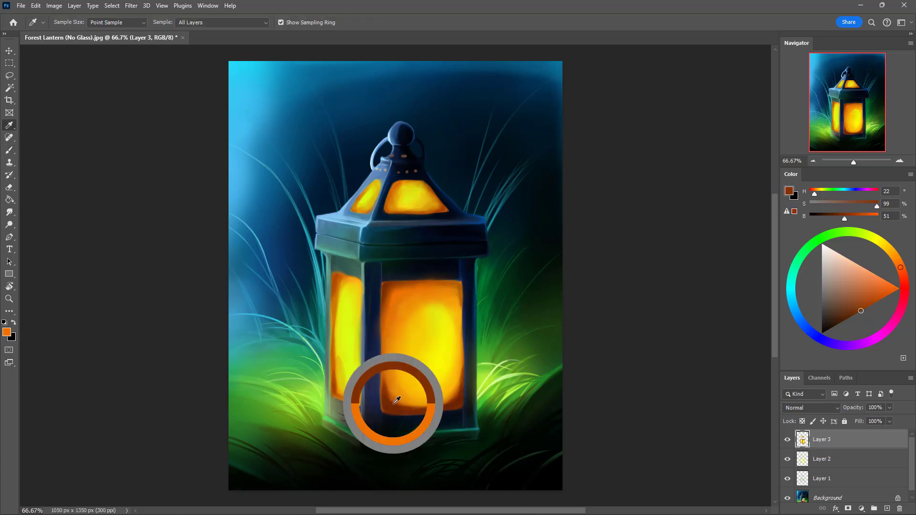
# Step: Brighten the front opening's lower left area with yellow (H 60, S 91, B 100), lowering brush opacity to 10% at size 150
pyautogui.press('i')
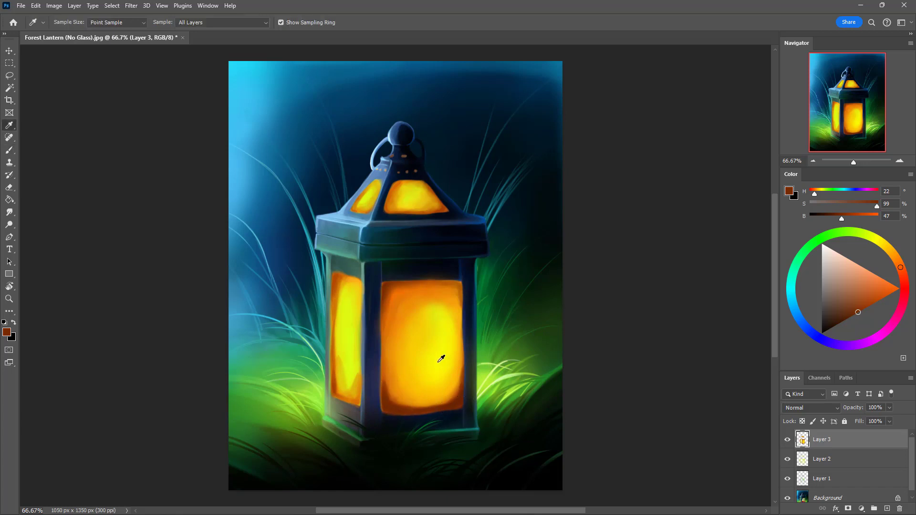
pyautogui.click(438, 362)
pyautogui.click(893, 285)
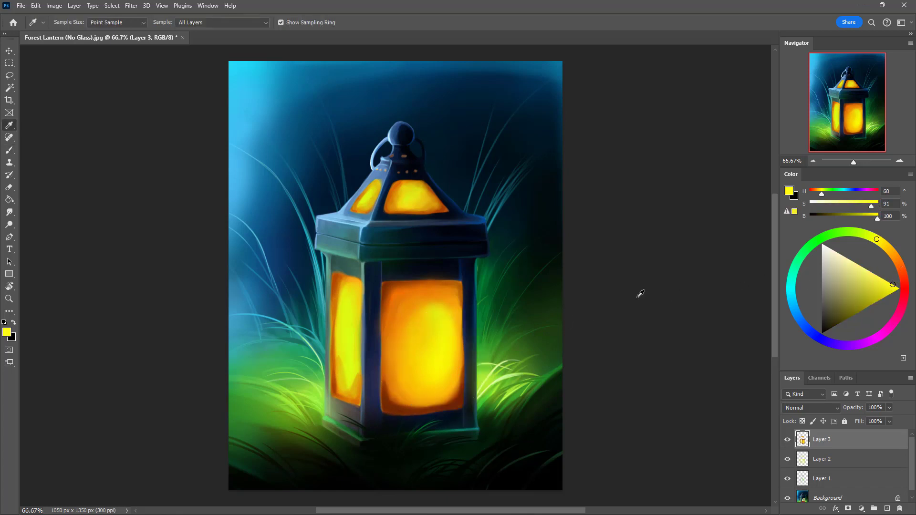
pyautogui.press('b')
pyautogui.moveTo(411, 387)
pyautogui.mouseDown()
pyautogui.moveTo(461, 341)
pyautogui.moveTo(430, 389)
pyautogui.moveTo(413, 395)
pyautogui.moveTo(432, 388)
pyautogui.moveTo(442, 347)
pyautogui.moveTo(415, 382)
pyautogui.moveTo(420, 367)
pyautogui.moveTo(519, 305)
pyautogui.moveTo(403, 378)
pyautogui.mouseUp()
pyautogui.press('1')
pyautogui.press(']')
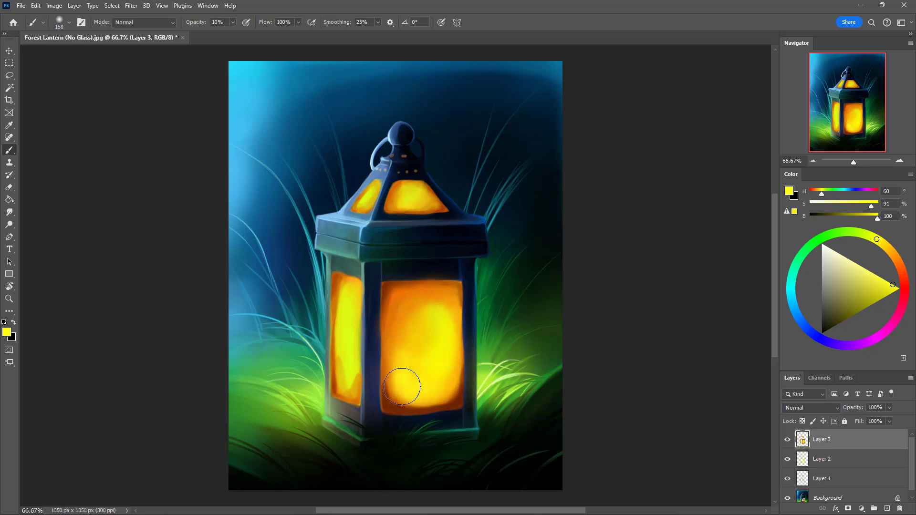
# Step: Extend the yellow glow softly over the front opening's left part and the side opening's lower part at 10% opacity
pyautogui.press('[')
pyautogui.press('[')
pyautogui.moveTo(397, 339)
pyautogui.mouseDown()
pyautogui.moveTo(404, 302)
pyautogui.moveTo(396, 374)
pyautogui.moveTo(438, 376)
pyautogui.moveTo(400, 362)
pyautogui.moveTo(407, 372)
pyautogui.moveTo(417, 327)
pyautogui.moveTo(402, 364)
pyautogui.moveTo(415, 352)
pyautogui.moveTo(425, 379)
pyautogui.moveTo(441, 302)
pyautogui.moveTo(446, 309)
pyautogui.moveTo(435, 307)
pyautogui.moveTo(421, 324)
pyautogui.mouseUp()
pyautogui.press(']')
pyautogui.press(']')
pyautogui.moveTo(341, 360); pyautogui.dragTo(342, 382)
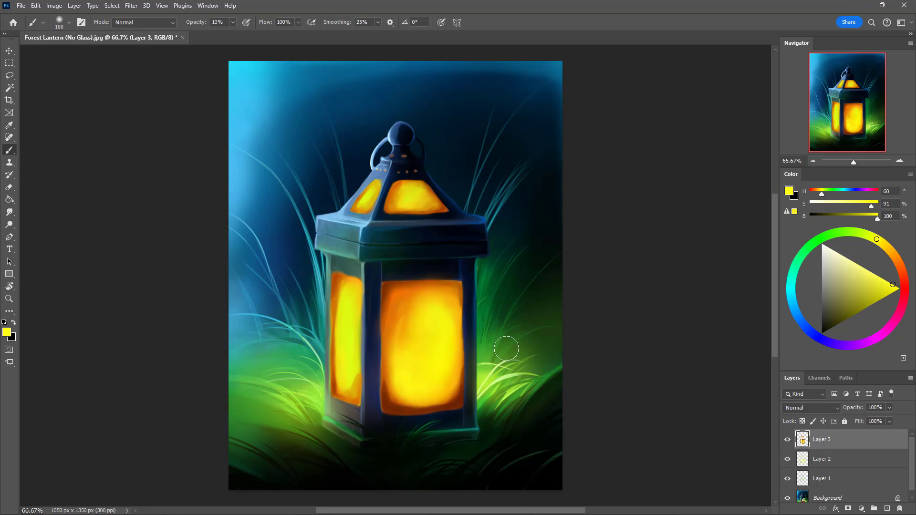
# Step: Sample orange (H 29, S 93, B 100) from the front opening's upper left and flip the canvas horizontally to check the painting mirrored
pyautogui.keyDown('alt'); pyautogui.click(392, 310); pyautogui.keyUp('alt')
pyautogui.press('[')
pyautogui.press('[')
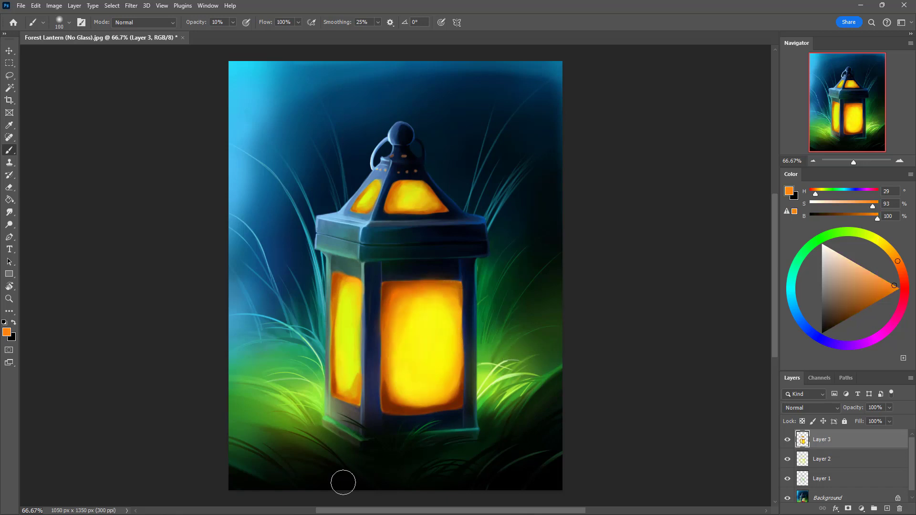
pyautogui.hotkey('ctrl', 'shift', 'h')
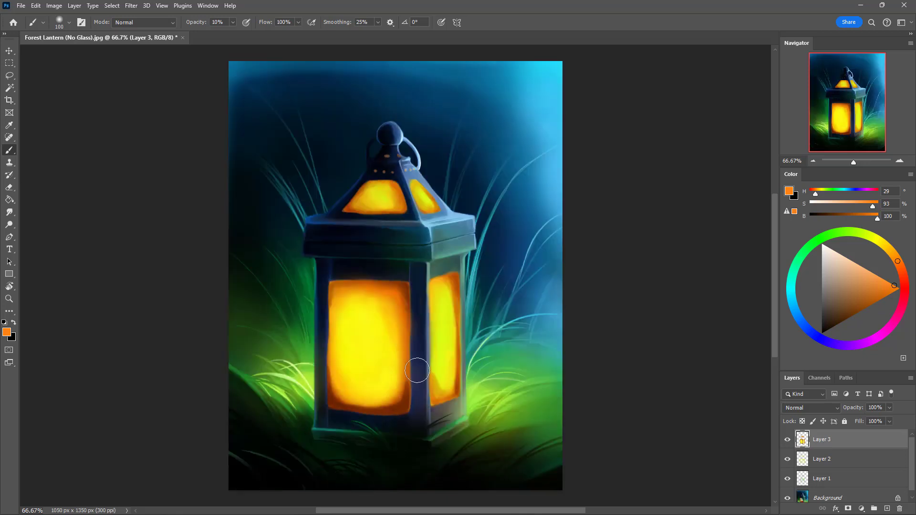
pyautogui.hotkey('ctrl', 'shift', 'h')
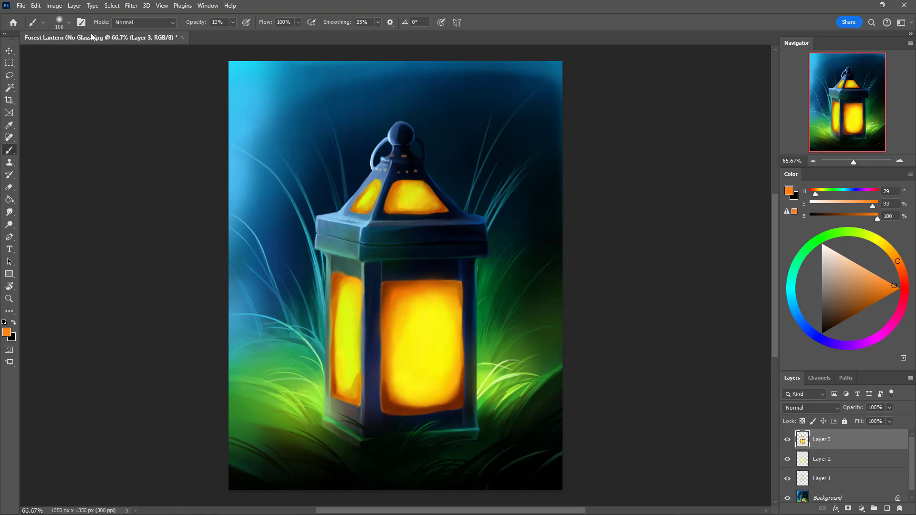
pyautogui.click(59, 8)
pyautogui.moveTo(115, 98)
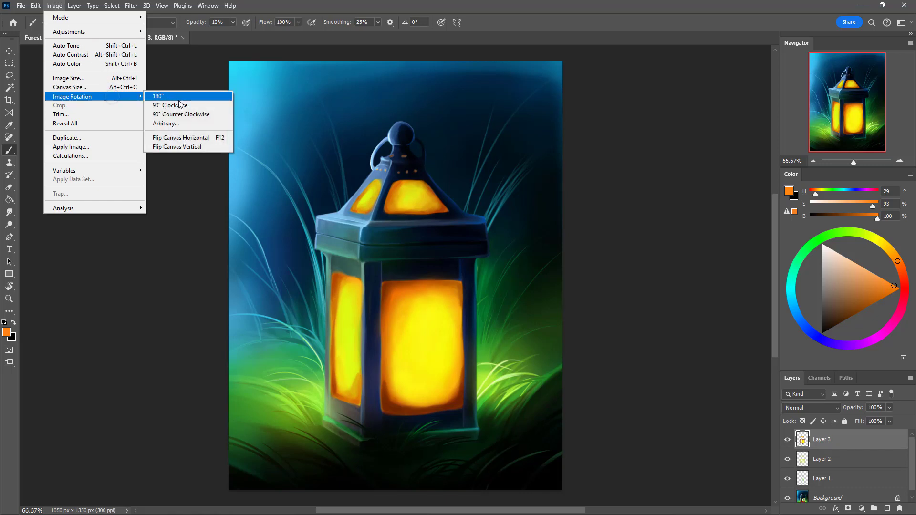
pyautogui.click(203, 137)
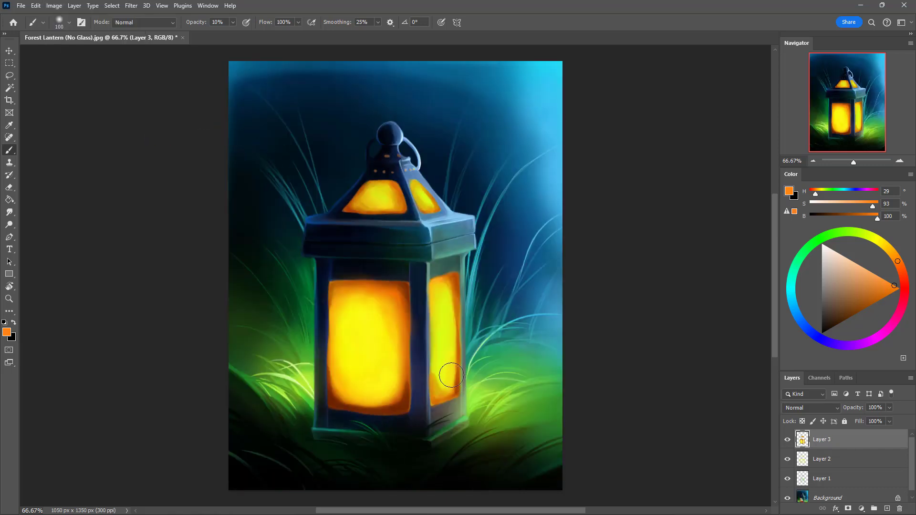
# Step: Deepen the front opening's upper edge with sampled dark red-brown (H 23, S 99, B 48) at size 45 and 10% opacity
pyautogui.press('e')
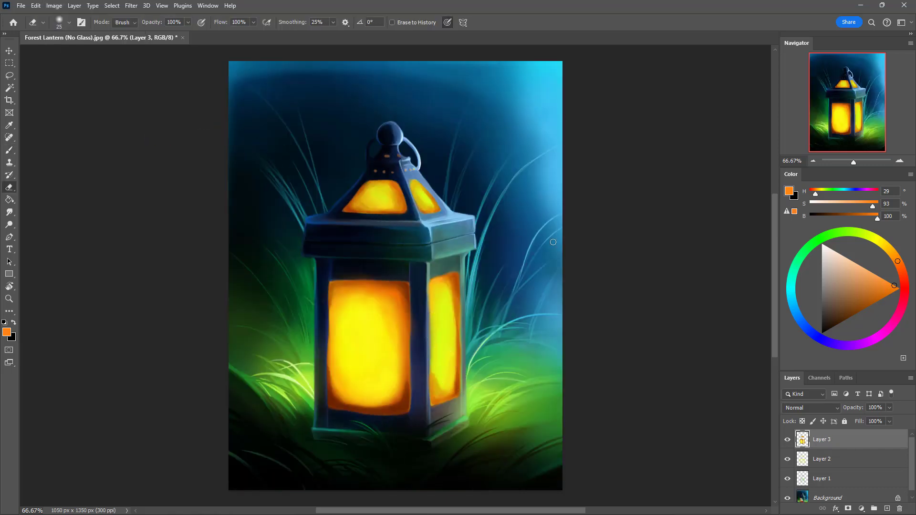
pyautogui.press('b')
pyautogui.keyDown('alt'); pyautogui.click(408, 285); pyautogui.keyUp('alt')
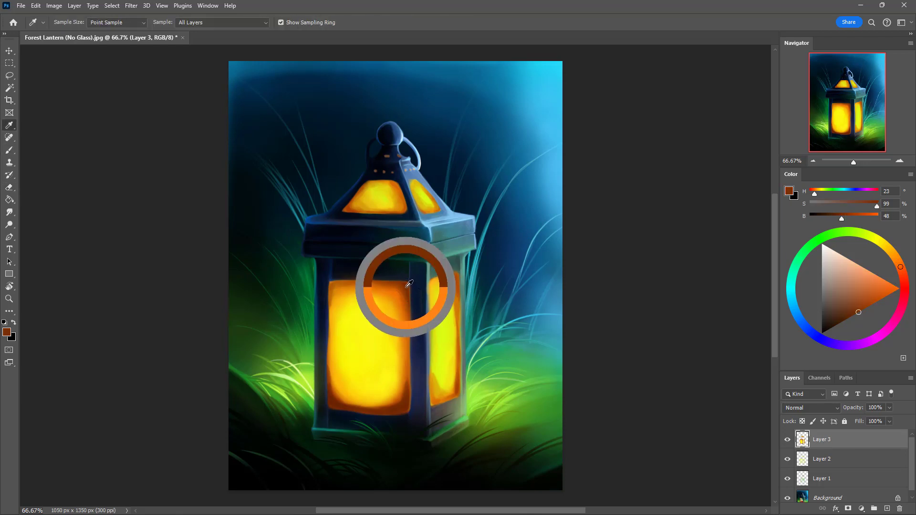
pyautogui.press('[')
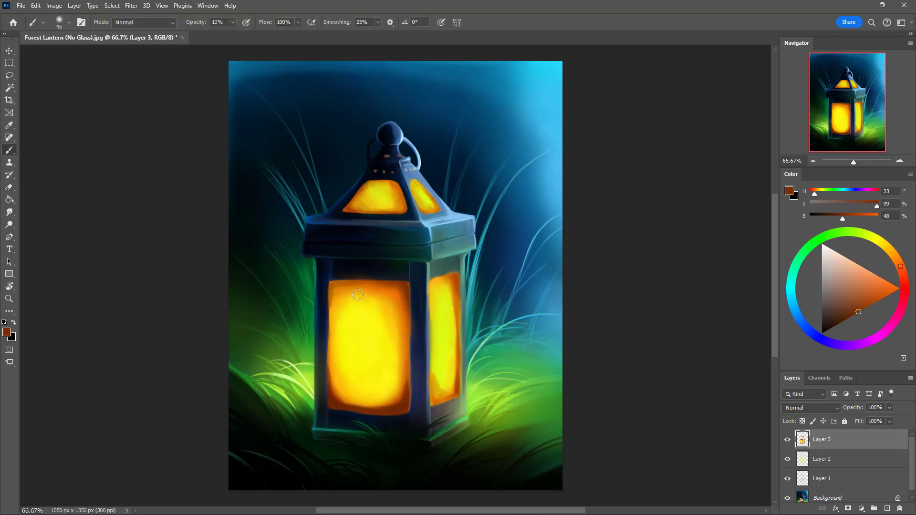
# Step: Clean the front opening's upper outer corner with the eraser and repaint it in brown-orange (H 30, S 98, B 66) at size 35
pyautogui.press('e')
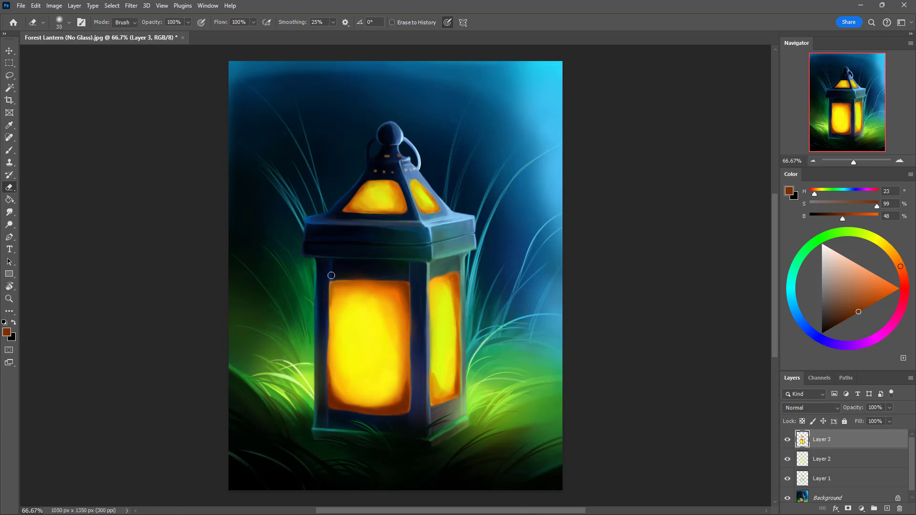
pyautogui.moveTo(332, 276); pyautogui.dragTo(324, 339)
pyautogui.press('b')
pyautogui.keyDown('alt'); pyautogui.click(329, 279); pyautogui.keyUp('alt')
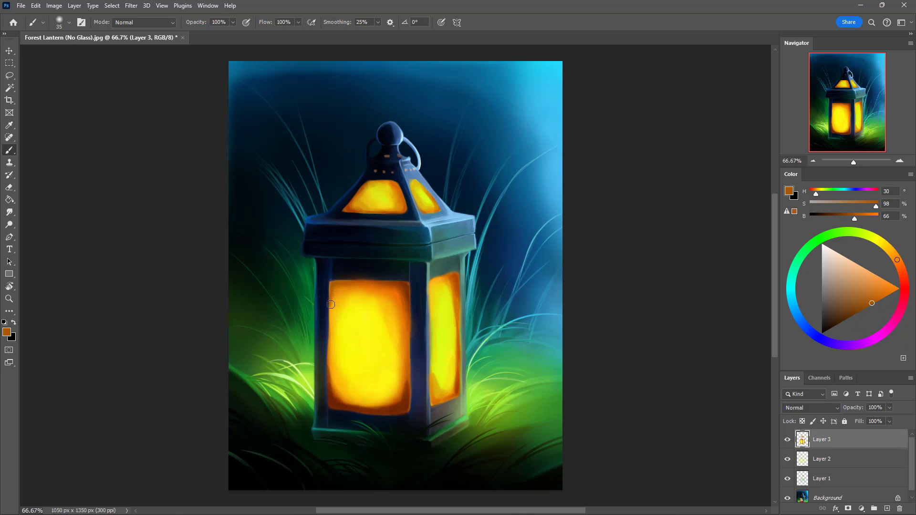
pyautogui.moveTo(331, 305); pyautogui.dragTo(332, 281)
# Step: Blend sampled orange (H 28, S 98, B 83) and sampled yellow tones down the side opening at 30% opacity
pyautogui.keyDown('alt'); pyautogui.click(432, 299); pyautogui.keyUp('alt')
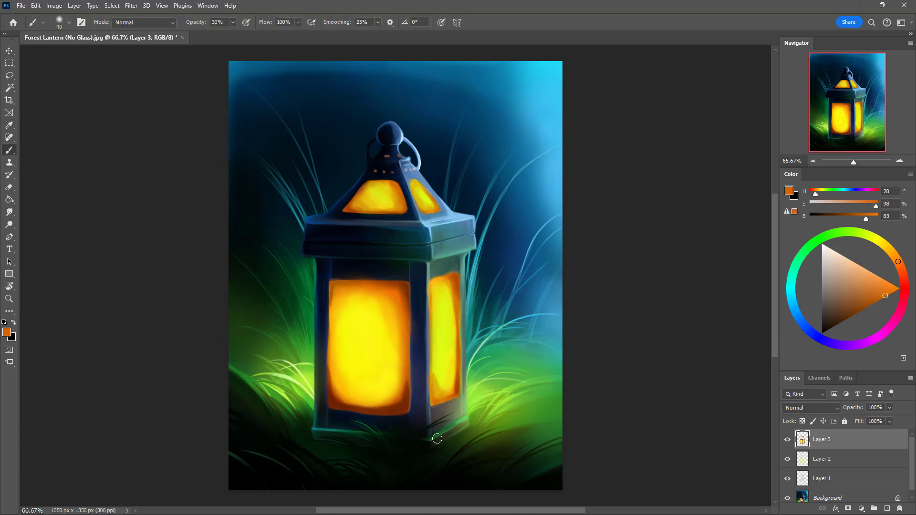
pyautogui.press(']')
pyautogui.press(']')
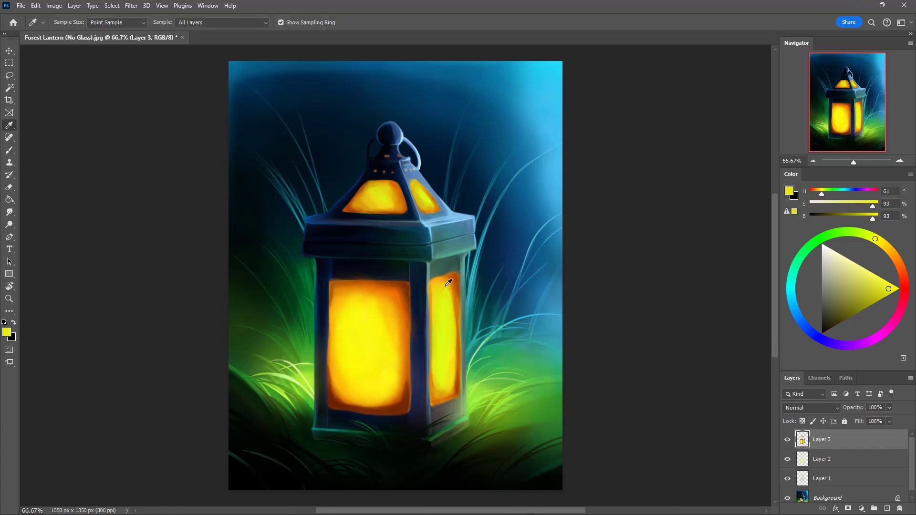
pyautogui.keyDown('alt'); pyautogui.click(444, 282); pyautogui.keyUp('alt')
pyautogui.moveTo(451, 280)
pyautogui.mouseDown()
pyautogui.moveTo(442, 282)
pyautogui.moveTo(450, 367)
pyautogui.moveTo(449, 289)
pyautogui.moveTo(453, 349)
pyautogui.moveTo(445, 292)
pyautogui.moveTo(453, 301)
pyautogui.moveTo(450, 392)
pyautogui.mouseUp()
# Step: Refine the side opening's upper edge with the eraser and sampled brown-orange (H 28, S 98, B 74), reducing the brush to size 40
pyautogui.press('e')
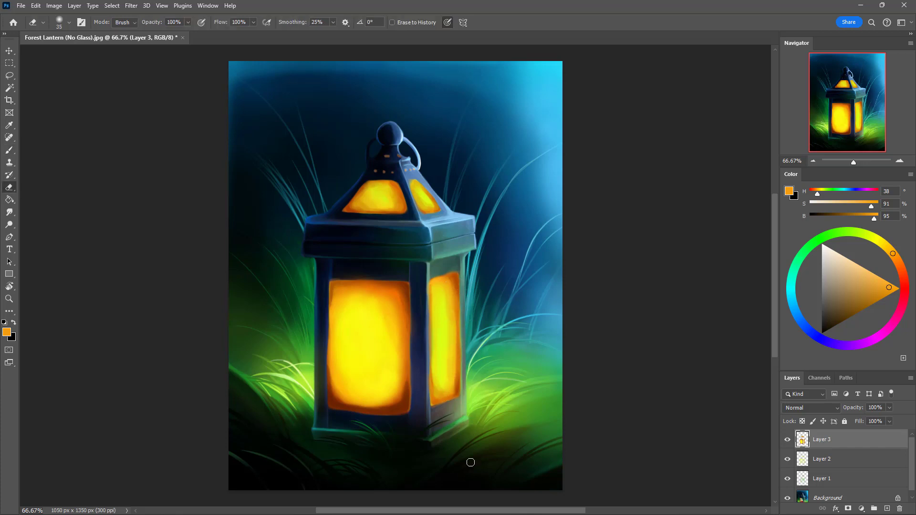
pyautogui.press('b')
pyautogui.keyDown('alt'); pyautogui.click(453, 280); pyautogui.keyUp('alt')
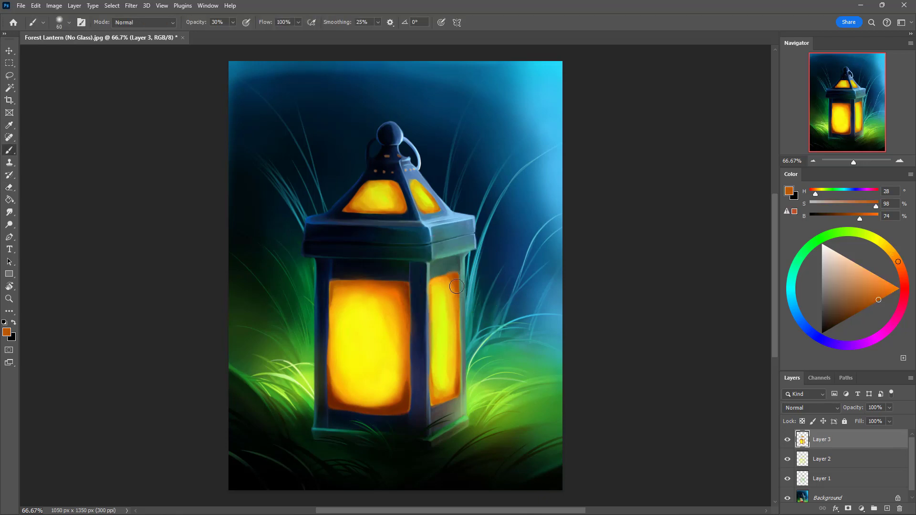
pyautogui.press('[')
pyautogui.press('e')
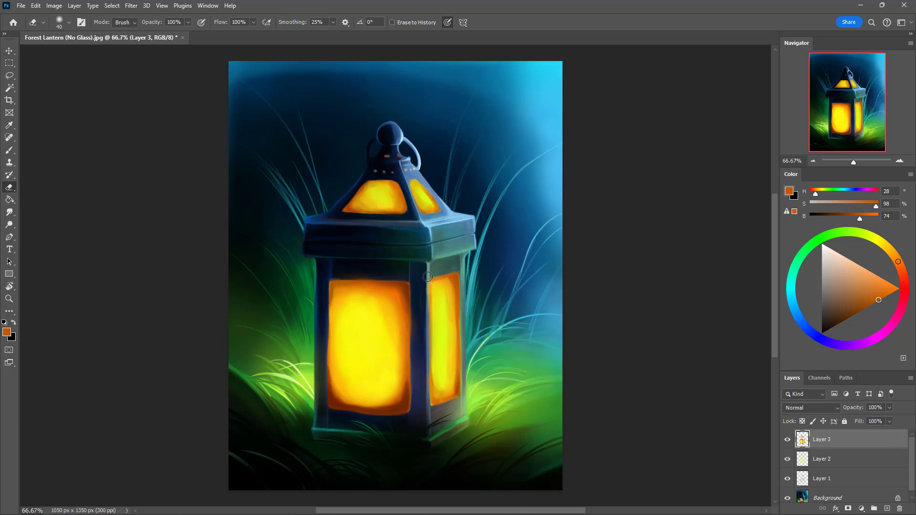
# Step: Edge the side opening and the roof's side pane with burnt orange (H 26, S 99, B 71), and flip the canvas back horizontally
pyautogui.press('b')
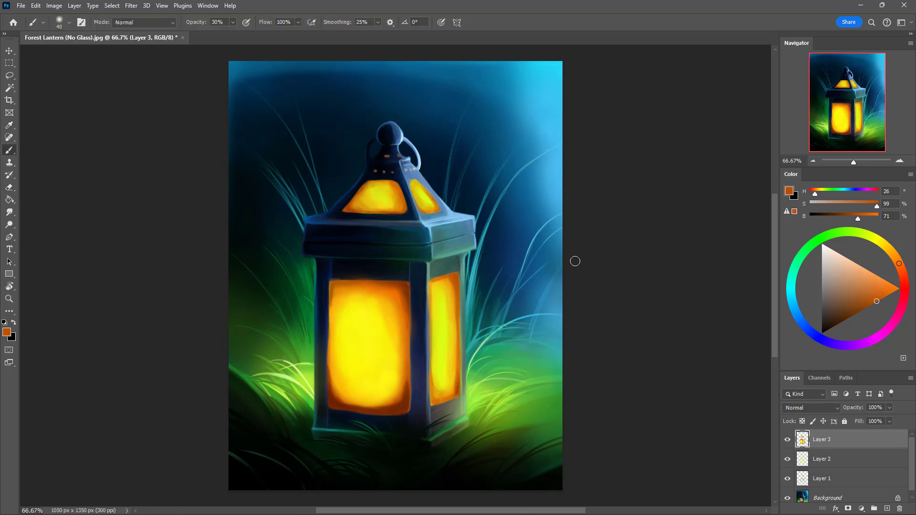
pyautogui.moveTo(429, 303)
pyautogui.mouseDown()
pyautogui.moveTo(433, 282)
pyautogui.moveTo(431, 314)
pyautogui.mouseUp()
pyautogui.moveTo(412, 185); pyautogui.dragTo(422, 212)
pyautogui.hotkey('ctrl', 'shift', 'h')
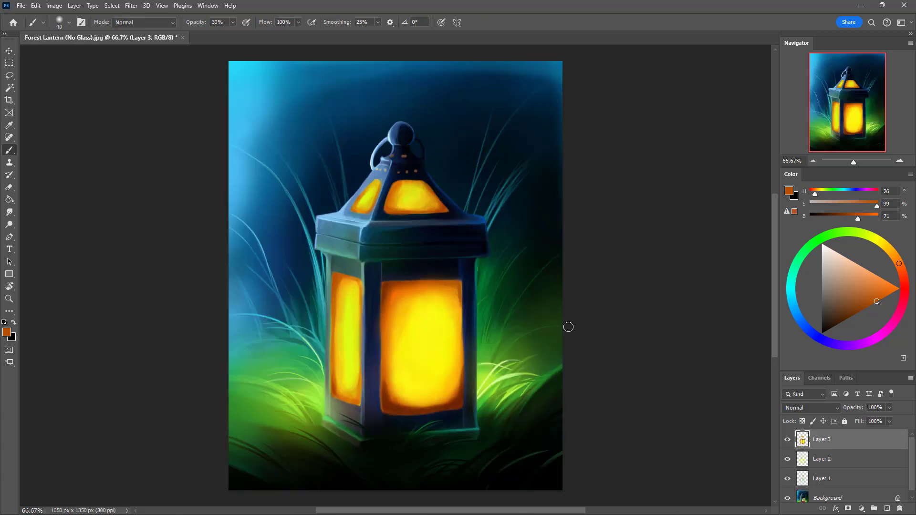
# Step: Blend sampled amber (H 41, S 95, B 88) and yellow (H 55, S 92, B 94) into the lower part of the roof's side pane
pyautogui.keyDown('alt'); pyautogui.click(364, 208); pyautogui.keyUp('alt')
pyautogui.moveTo(360, 206); pyautogui.dragTo(361, 200)
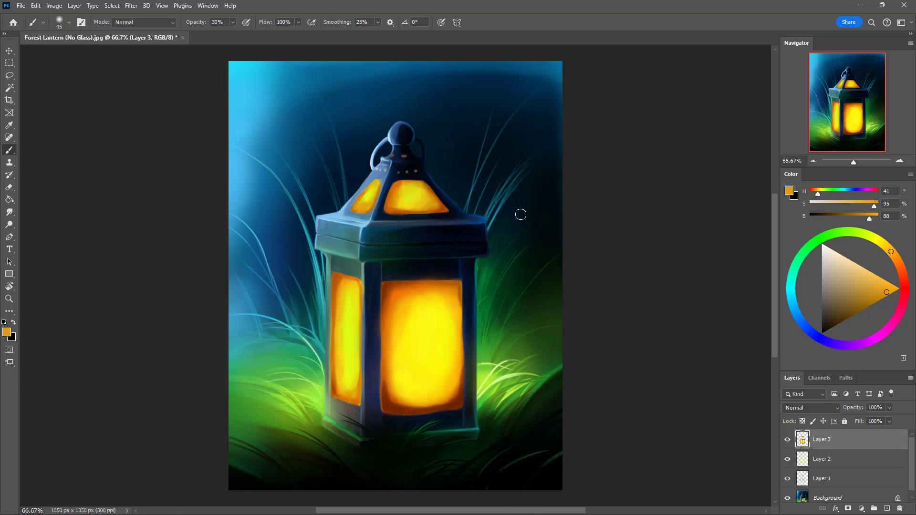
pyautogui.press('i')
pyautogui.click(402, 203)
pyautogui.press('b')
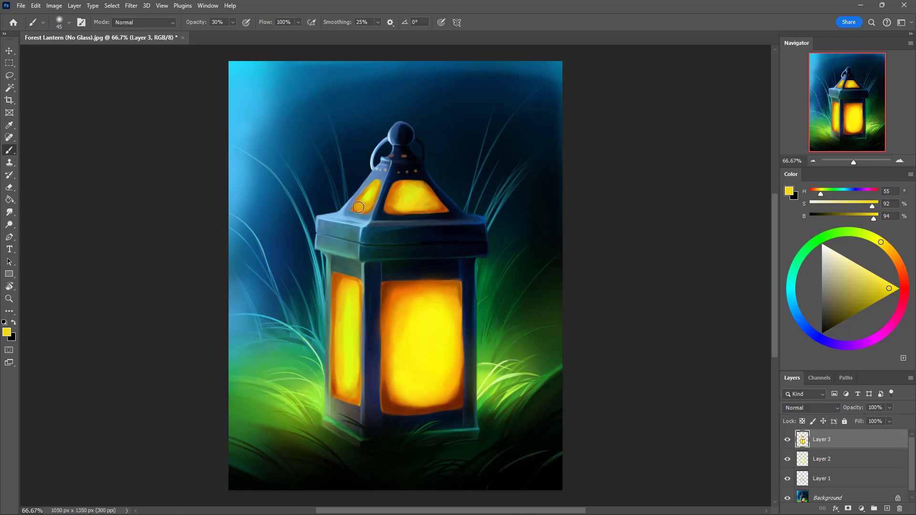
# Step: Brighten the lower centre of the roof's front pane with sampled yellow (H 68, S 93, B 98)
pyautogui.keyDown('alt'); pyautogui.click(413, 206); pyautogui.keyUp('alt')
pyautogui.moveTo(414, 208); pyautogui.dragTo(431, 204)
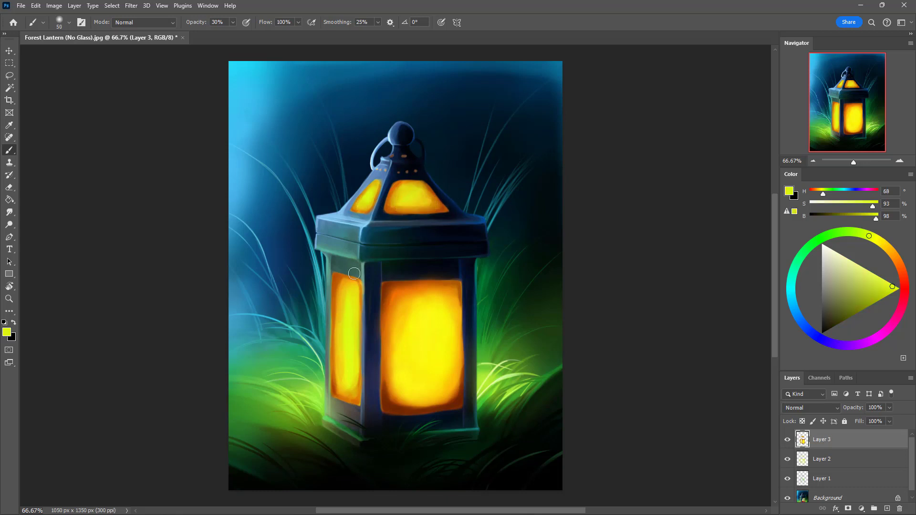
pyautogui.moveTo(395, 207)
pyautogui.mouseDown()
pyautogui.moveTo(564, 193)
pyautogui.moveTo(481, 207)
pyautogui.moveTo(391, 206)
pyautogui.moveTo(425, 205)
pyautogui.mouseUp()
# Step: Define the bottom edge of the roof's front pane with sampled burnt orange (H 26, S 99, B 69) using a smaller brush
pyautogui.keyDown('alt'); pyautogui.click(422, 212); pyautogui.keyUp('alt')
pyautogui.press('[')
pyautogui.moveTo(390, 211)
pyautogui.mouseDown()
pyautogui.moveTo(458, 209)
pyautogui.moveTo(403, 212)
pyautogui.mouseUp()
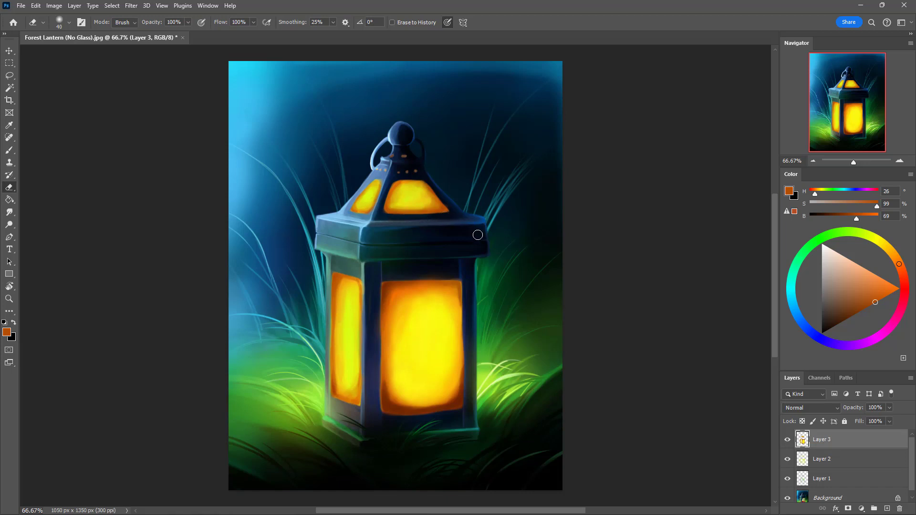
# Step: Deepen the left and lower right edges of the roof's front pane with sampled brown-orange (H 28, S 98, B 73) at size 50
pyautogui.press('b')
pyautogui.keyDown('alt'); pyautogui.click(423, 199); pyautogui.keyUp('alt')
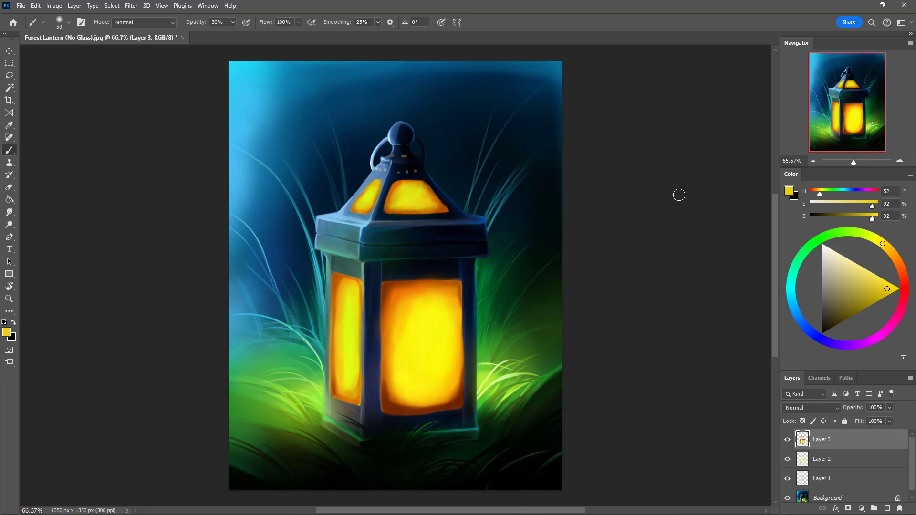
pyautogui.keyDown('alt'); pyautogui.click(397, 205); pyautogui.keyUp('alt')
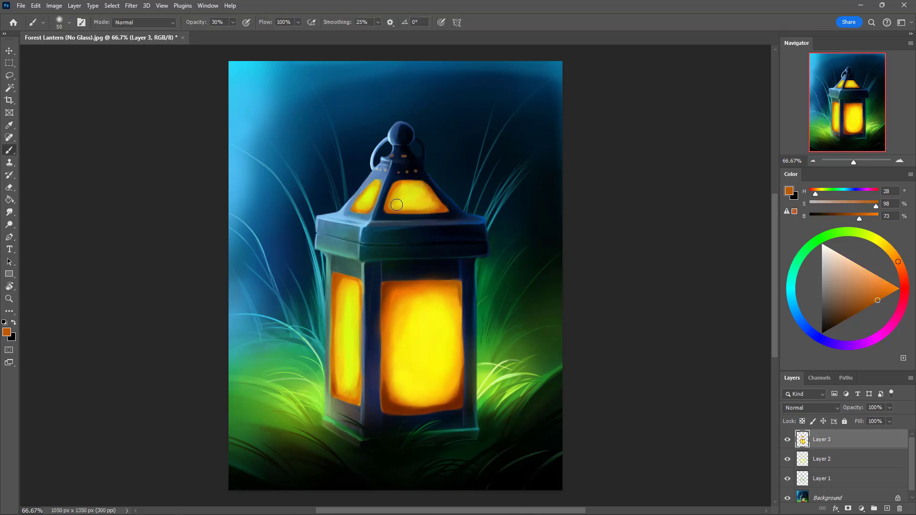
pyautogui.moveTo(392, 200); pyautogui.dragTo(390, 202)
pyautogui.keyDown('alt'); pyautogui.click(400, 209); pyautogui.keyUp('alt')
pyautogui.moveTo(440, 204); pyautogui.dragTo(415, 214)
# Step: Spread light amber (H 46, S 77, B 100) across the middle of the roof's front pane with a size 60 brush
pyautogui.press(']')
pyautogui.keyDown('alt'); pyautogui.click(420, 201); pyautogui.keyUp('alt')
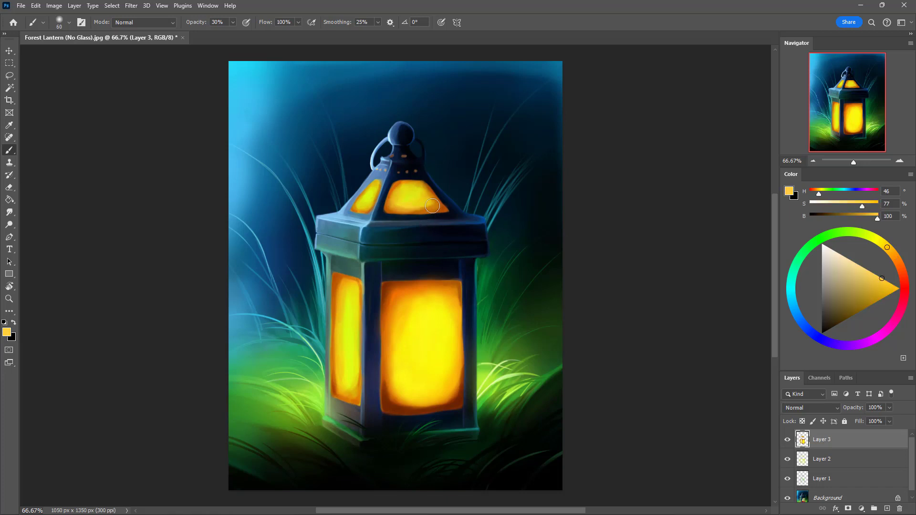
pyautogui.moveTo(430, 200); pyautogui.dragTo(422, 208)
pyautogui.moveTo(393, 206)
pyautogui.mouseDown()
pyautogui.moveTo(426, 211)
pyautogui.moveTo(435, 202)
pyautogui.mouseUp()
pyautogui.moveTo(424, 190); pyautogui.dragTo(423, 211)
# Step: Blend sampled yellow (H 61, S 92, B 89) into the roof front pane's centre and a sampled edge colour along its lower right edge
pyautogui.keyDown('alt'); pyautogui.click(418, 194); pyautogui.keyUp('alt')
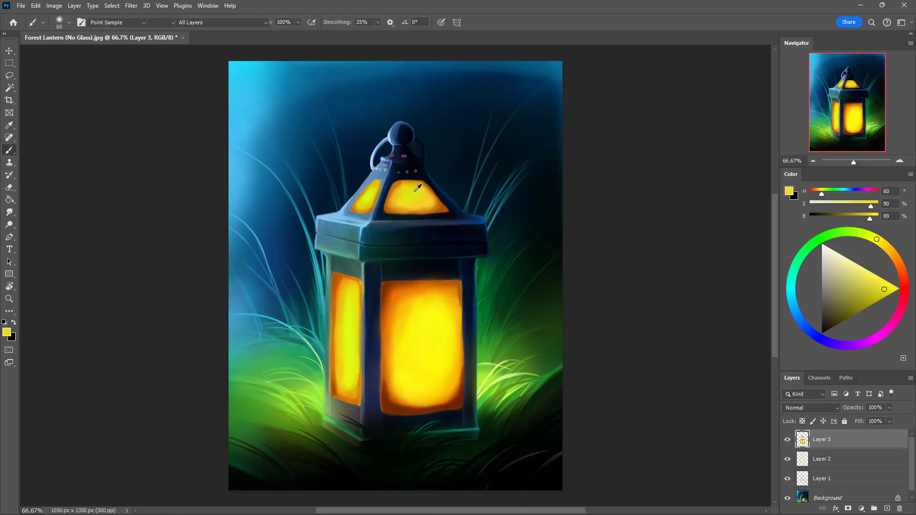
pyautogui.keyDown('alt'); pyautogui.click(412, 192); pyautogui.keyUp('alt')
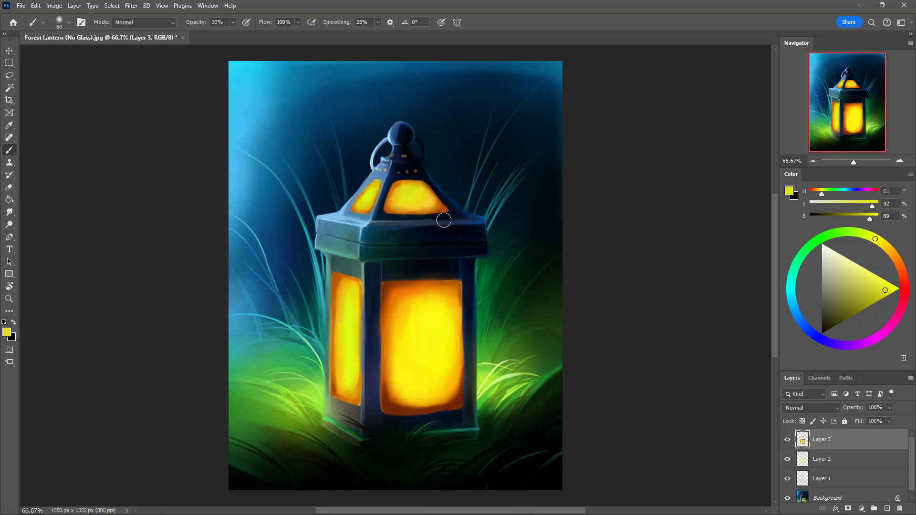
pyautogui.keyDown('alt'); pyautogui.click(413, 192); pyautogui.keyUp('alt')
pyautogui.press('[')
pyautogui.keyDown('alt'); pyautogui.click(441, 205); pyautogui.keyUp('alt')
pyautogui.moveTo(442, 207)
pyautogui.mouseDown()
pyautogui.moveTo(394, 212)
pyautogui.moveTo(374, 227)
pyautogui.moveTo(444, 206)
pyautogui.moveTo(410, 214)
pyautogui.mouseUp()
# Step: Darken the front opening's upper left corner with sampled dark red-brown (H 23, S 99, B 46) at size 35
pyautogui.press('[')
pyautogui.press('[')
pyautogui.press('[')
pyautogui.keyDown('alt'); pyautogui.click(385, 282); pyautogui.keyUp('alt')
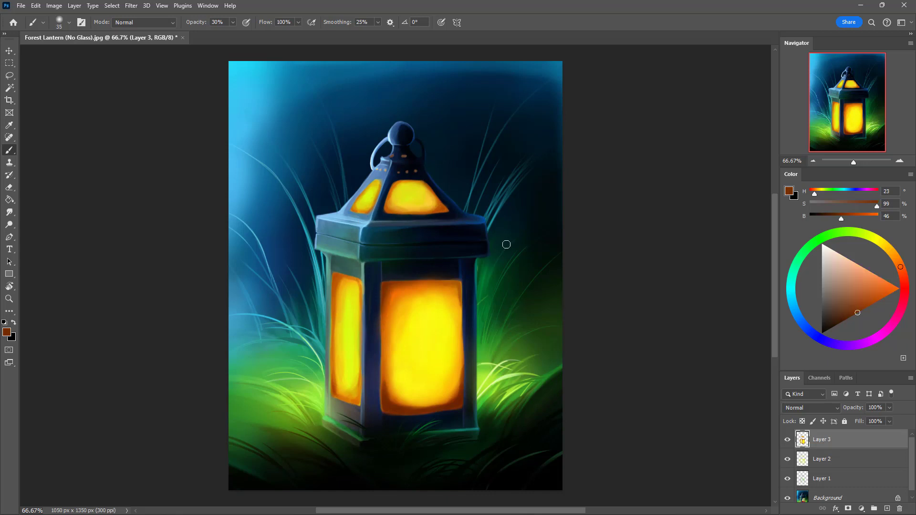
pyautogui.keyDown('alt'); pyautogui.click(393, 288); pyautogui.keyUp('alt')
# Step: Clean up the front opening's bottom edge with a size 40 eraser
pyautogui.press('e')
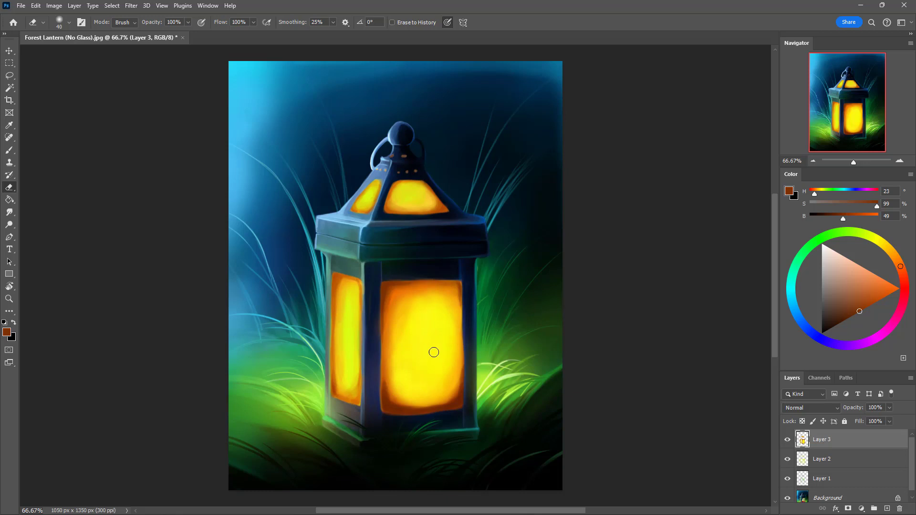
pyautogui.moveTo(392, 413); pyautogui.dragTo(458, 410)
pyautogui.moveTo(407, 422); pyautogui.dragTo(462, 414)
# Step: Try painting sampled orange (H 31, S 98, B 100) along the roof front pane's lower right edge, and undo the stroke
pyautogui.press('b')
pyautogui.keyDown('alt'); pyautogui.click(435, 203); pyautogui.keyUp('alt')
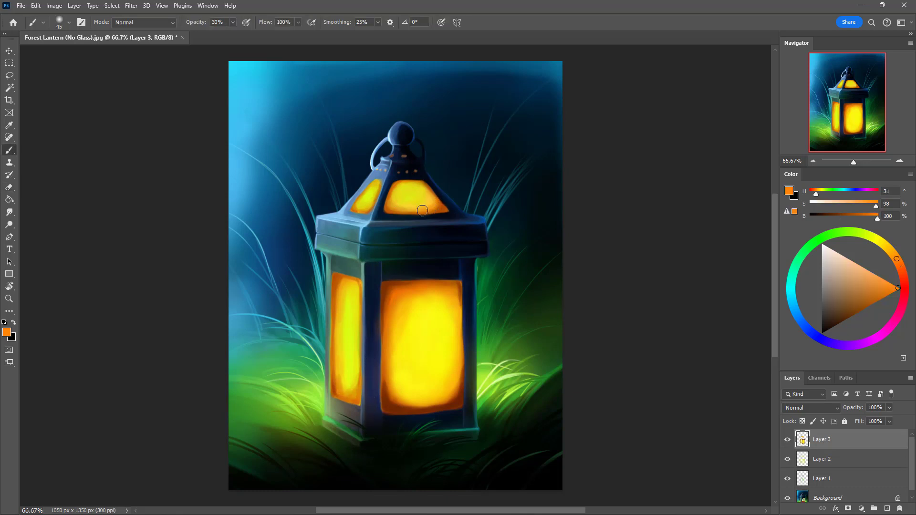
pyautogui.moveTo(422, 211)
pyautogui.mouseDown()
pyautogui.moveTo(391, 206)
pyautogui.moveTo(433, 219)
pyautogui.moveTo(447, 206)
pyautogui.mouseUp()
pyautogui.hotkey('ctrl', 'z')
# Step: Blend the side opening's upper area with sampled yellow (H 67, S 93, B 98) and orange (H 29, S 98, B 81) at size 60
pyautogui.moveTo(352, 280); pyautogui.dragTo(356, 307)
pyautogui.keyDown('alt'); pyautogui.click(357, 315); pyautogui.keyUp('alt')
pyautogui.press(']')
pyautogui.press(']')
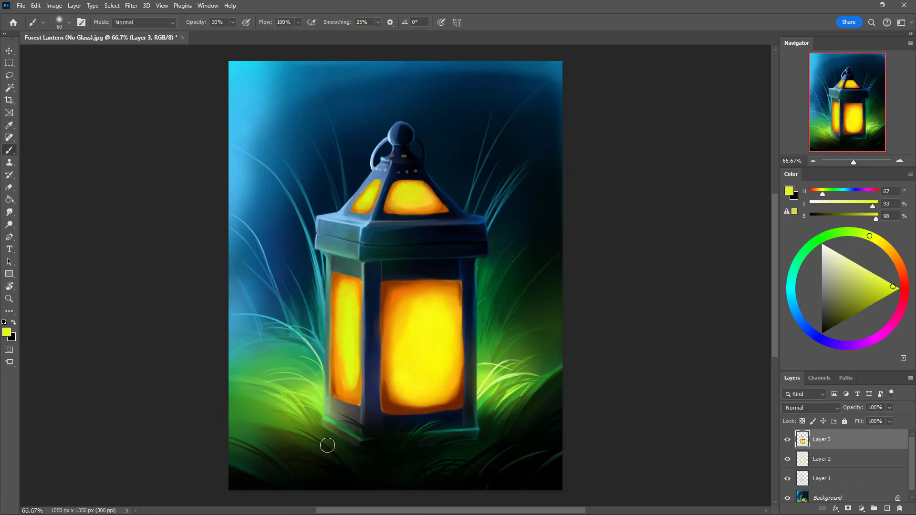
pyautogui.keyDown('alt'); pyautogui.click(337, 281); pyautogui.keyUp('alt')
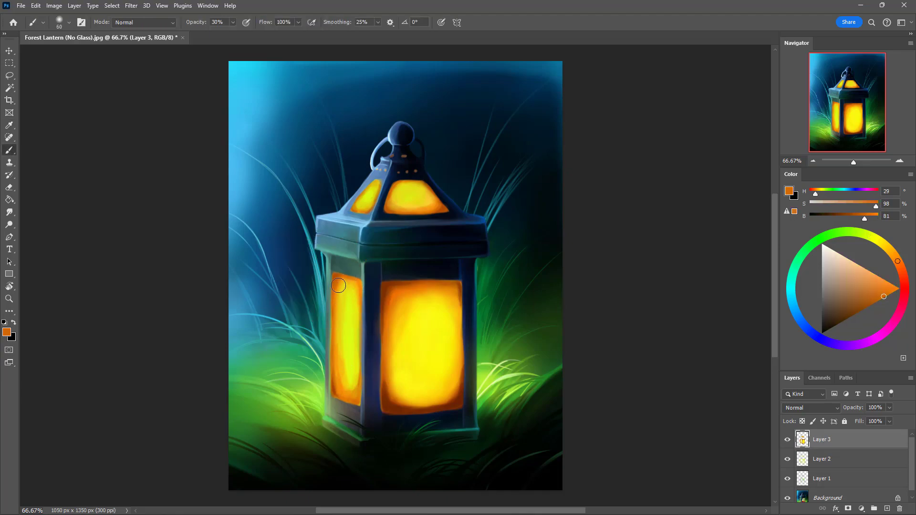